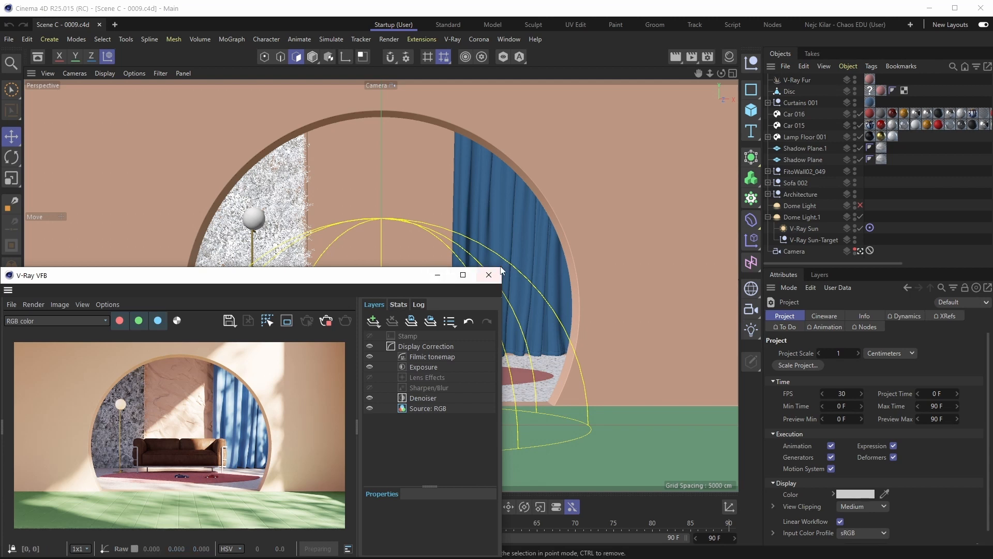
Move the V-Ray Sun to about 226 cm in Y and -160 cm in Z to change how sunlight enters the room
drag(509, 259, 542, 234)
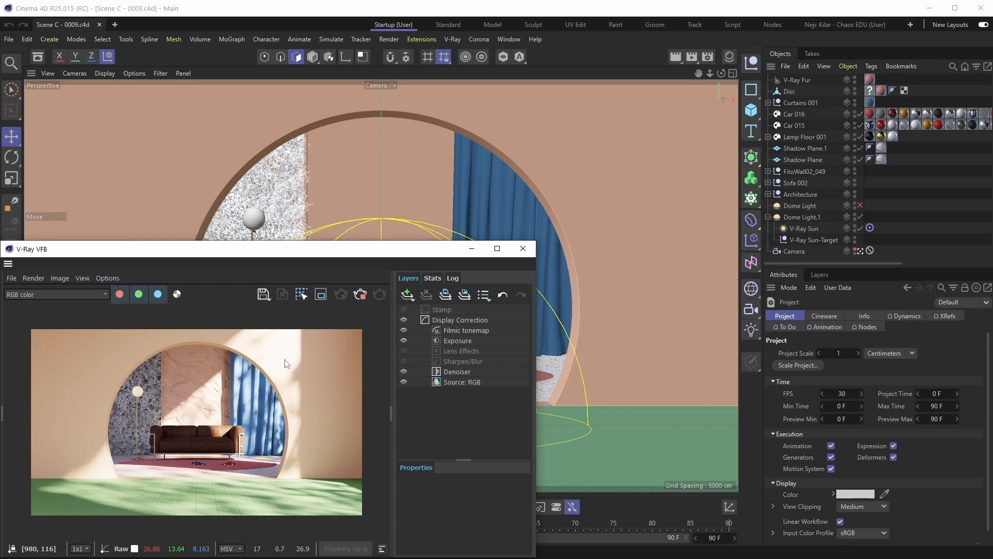
click(579, 73)
key(ctrl+shift+z)
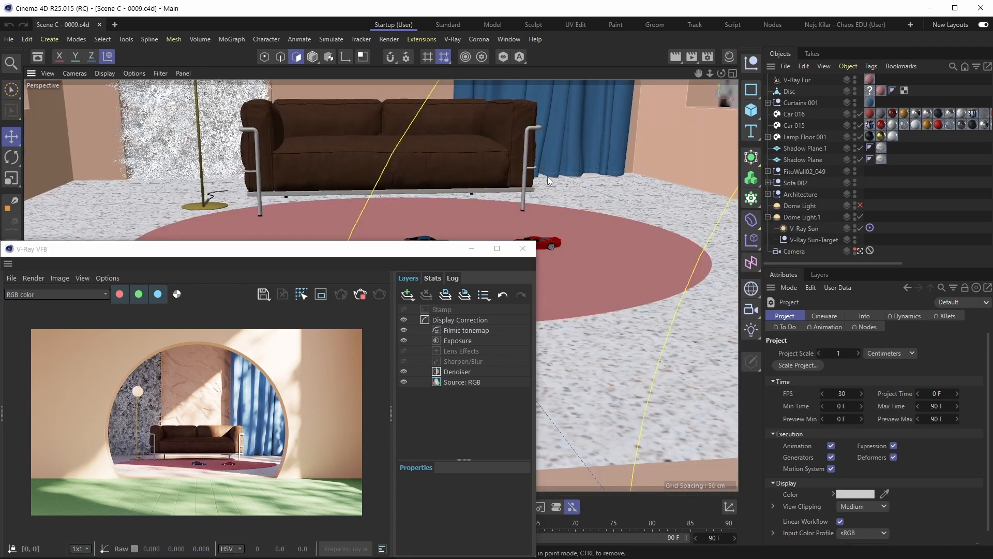
alt+drag(461, 215, 554, 282)
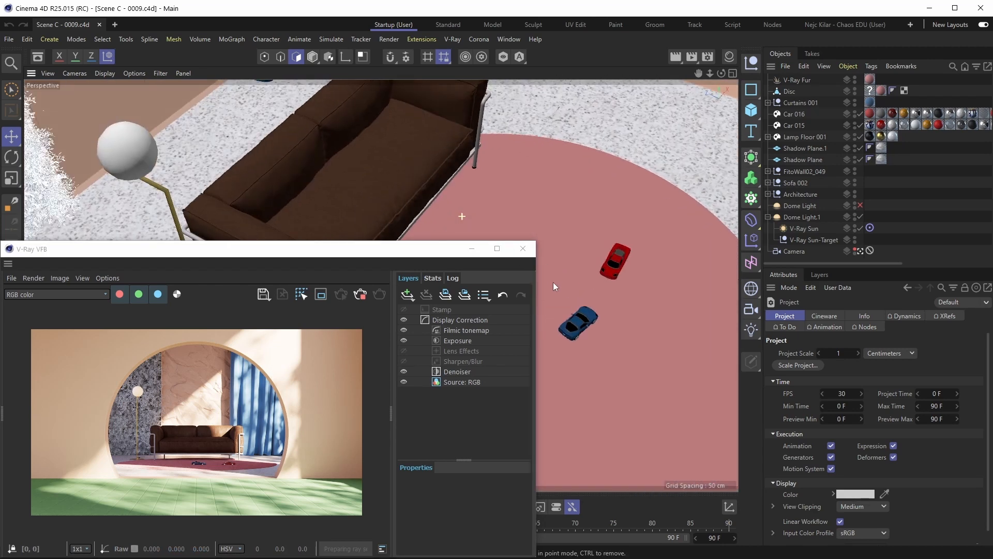
alt+right_drag(570, 260, 424, 304)
alt+drag(675, 222, 466, 188)
click(792, 229)
alt+drag(619, 261, 642, 298)
click(845, 316)
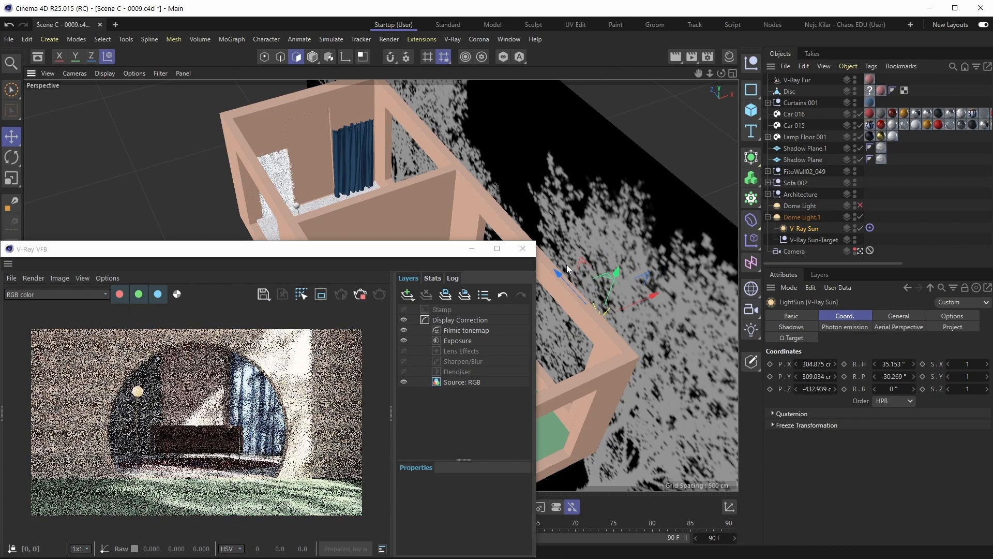
drag(569, 285, 499, 219)
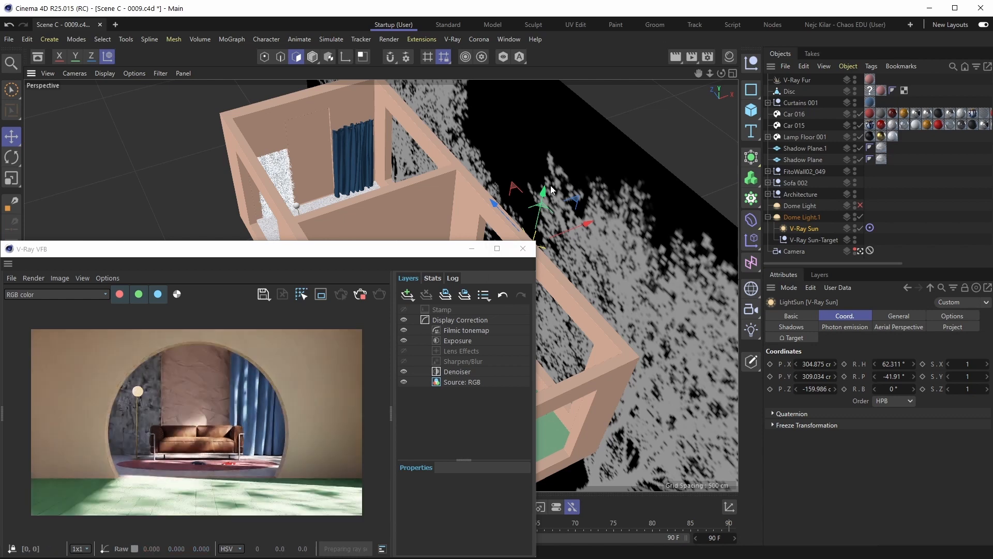
drag(544, 197, 543, 215)
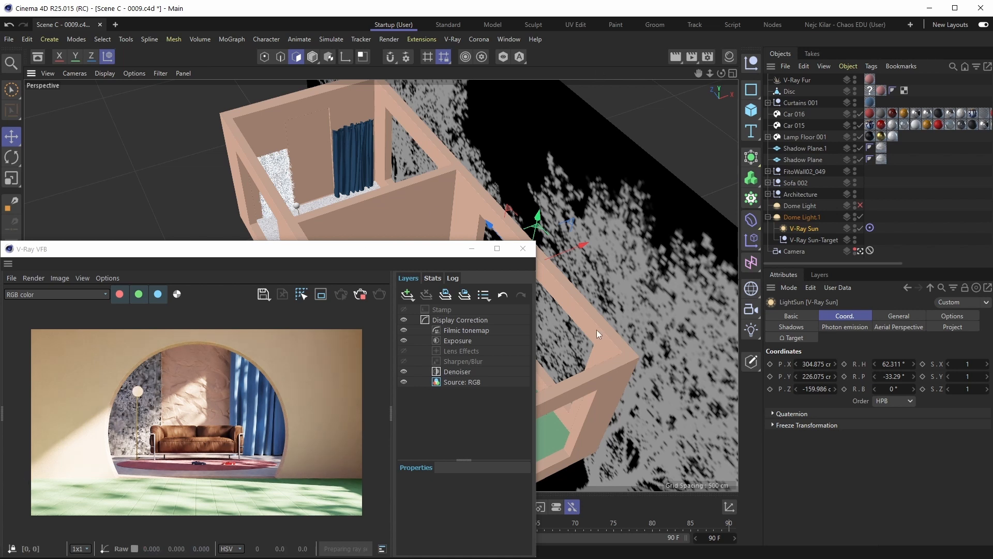
Lower the underside polygon above the front room's side window in the Architecture mesh slightly to shorten the opening
key(Return)
alt+drag(587, 257, 580, 167)
click(548, 192)
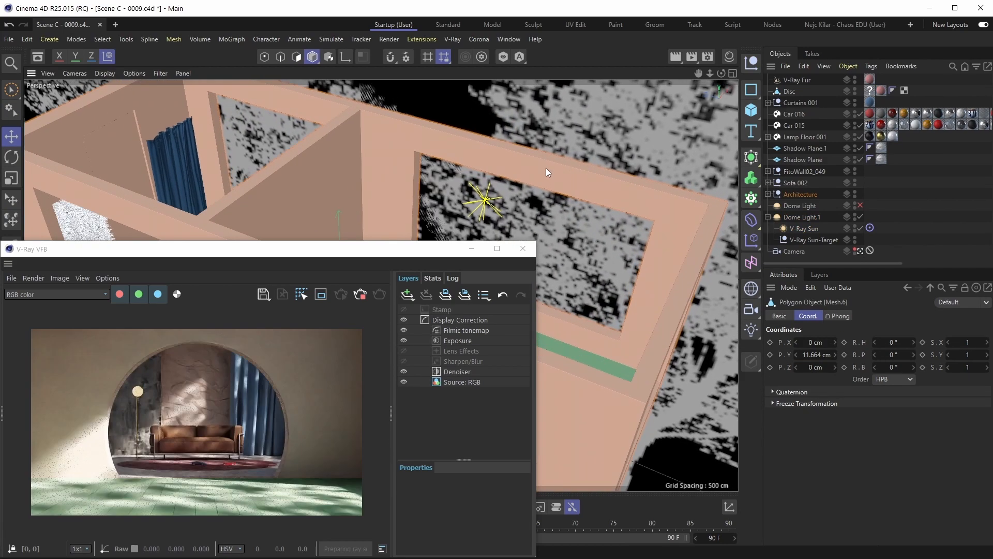
key(Return)
alt+right_drag(532, 175, 641, 124)
mouse_move(591, 193)
alt+mouse_down()
mouse_move(570, 138)
mouse_move(615, 208)
mouse_move(590, 187)
alt+mouse_up()
click(623, 238)
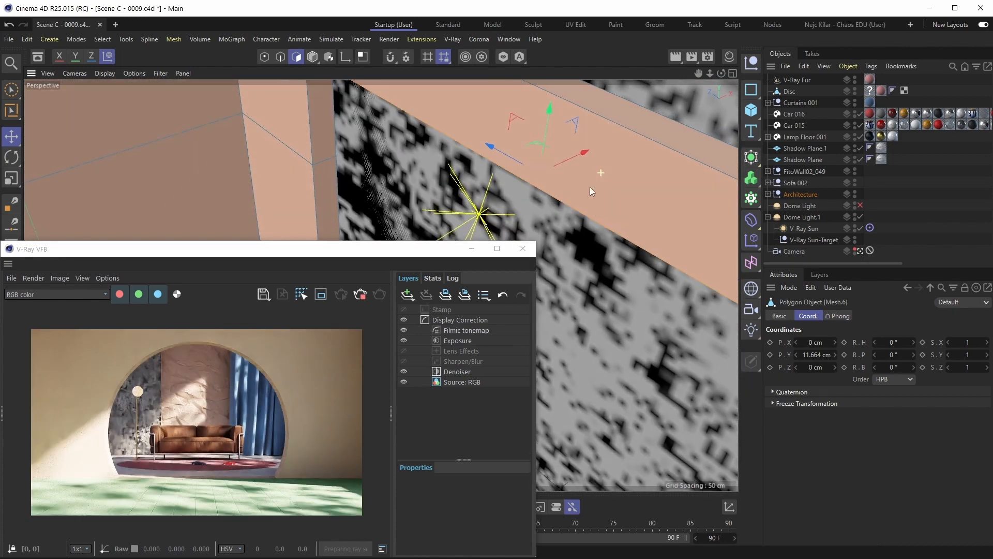
alt+right_drag(590, 187, 486, 248)
alt+middle_drag(567, 182, 520, 193)
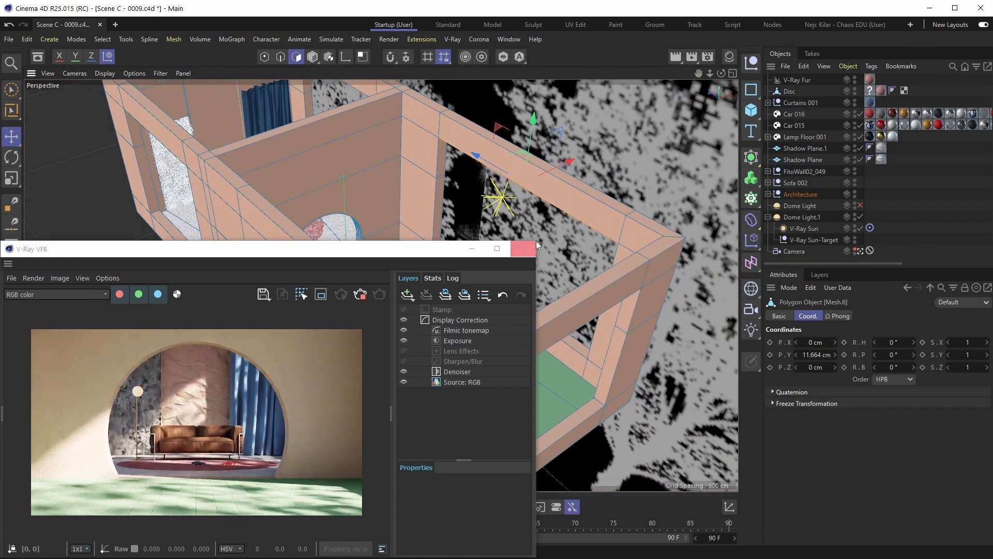
drag(532, 127, 535, 147)
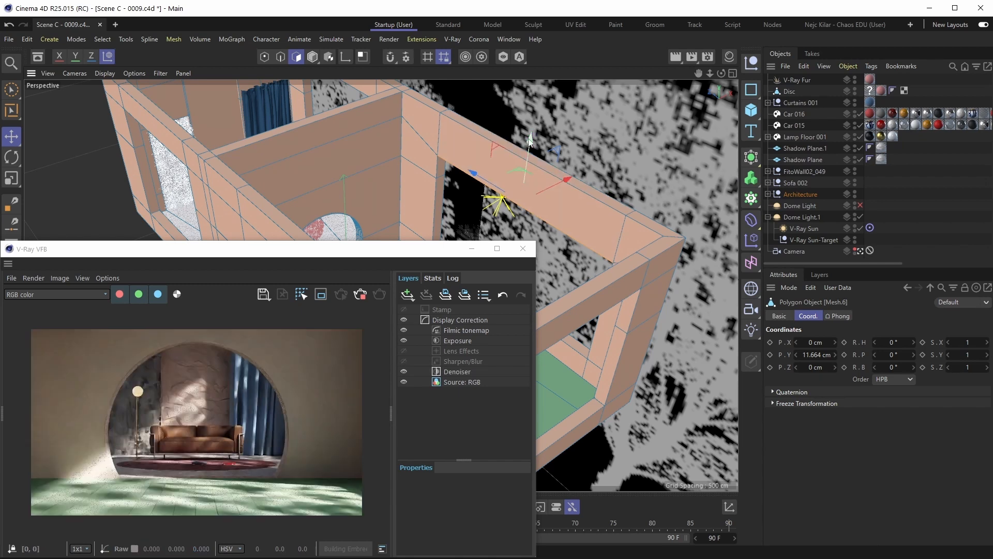
drag(530, 141, 530, 145)
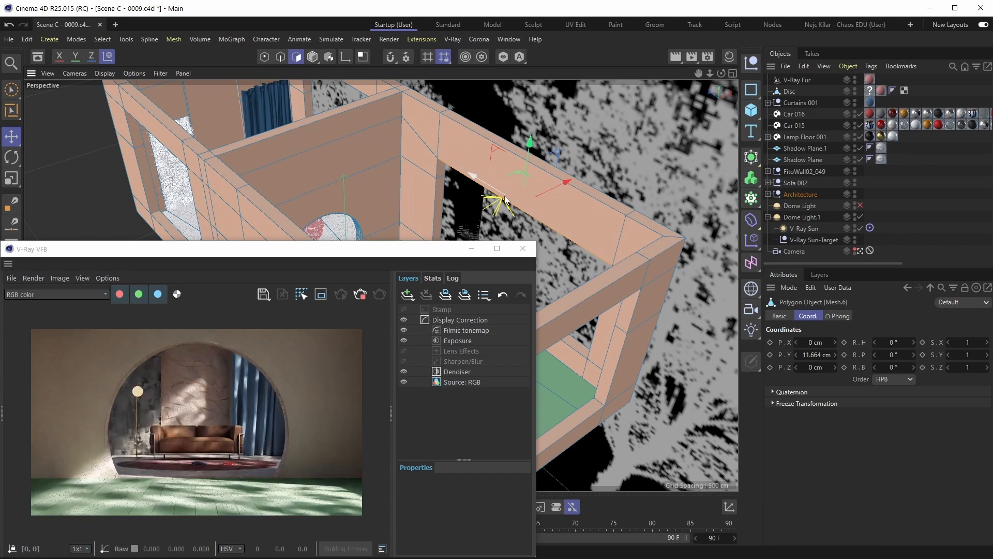
drag(529, 141, 529, 143)
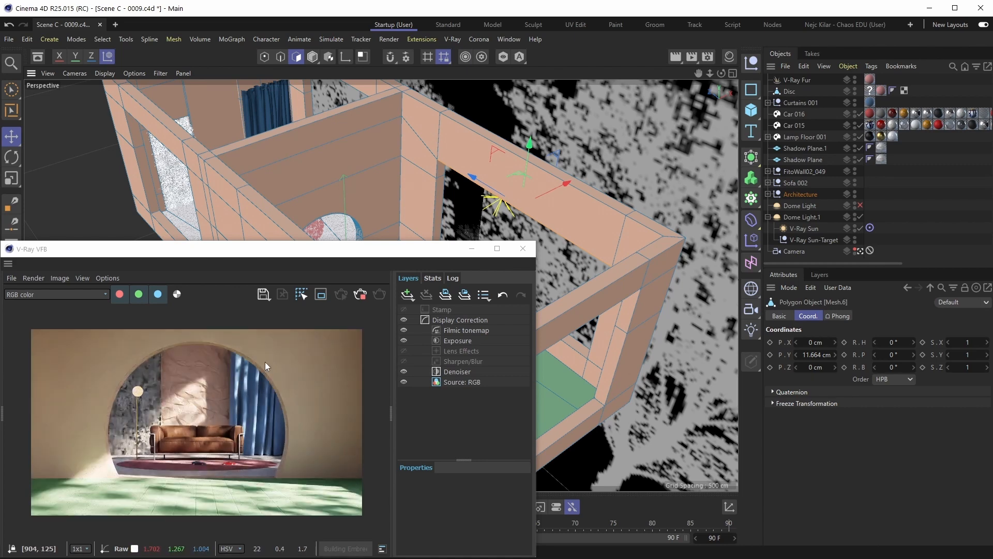
click(894, 193)
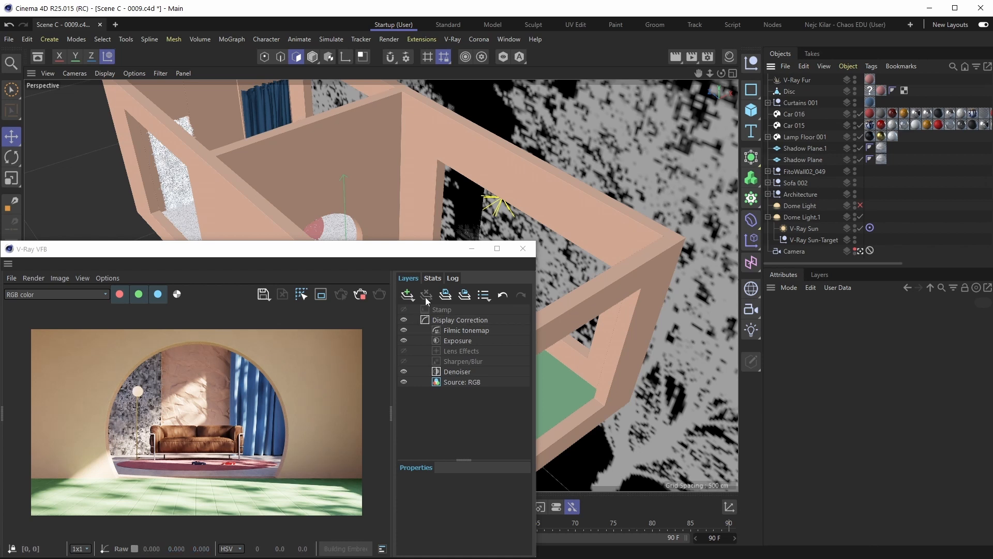
Add a V-Ray Rectangle Light and rotate it parallel to the front room's side window wall
click(461, 43)
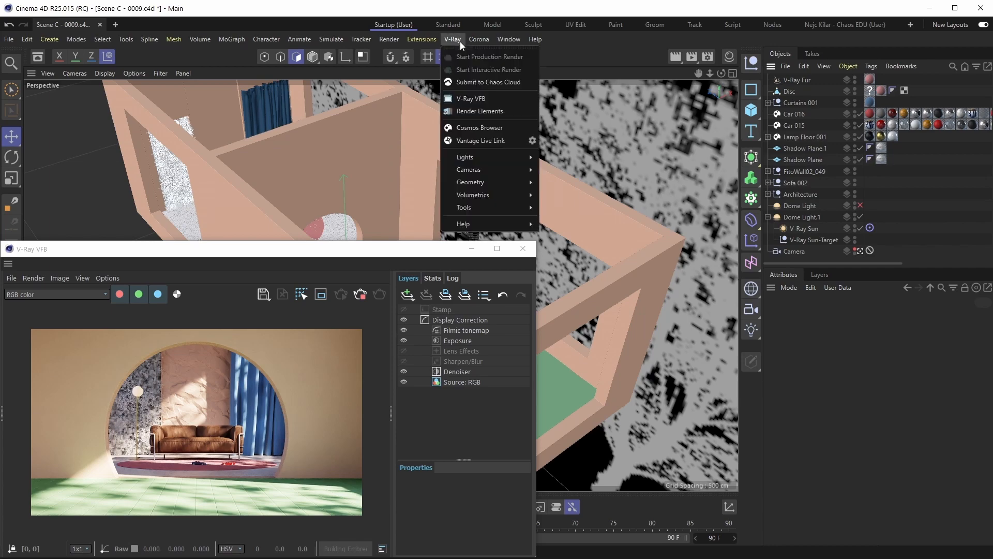
mouse_move(466, 157)
click(566, 160)
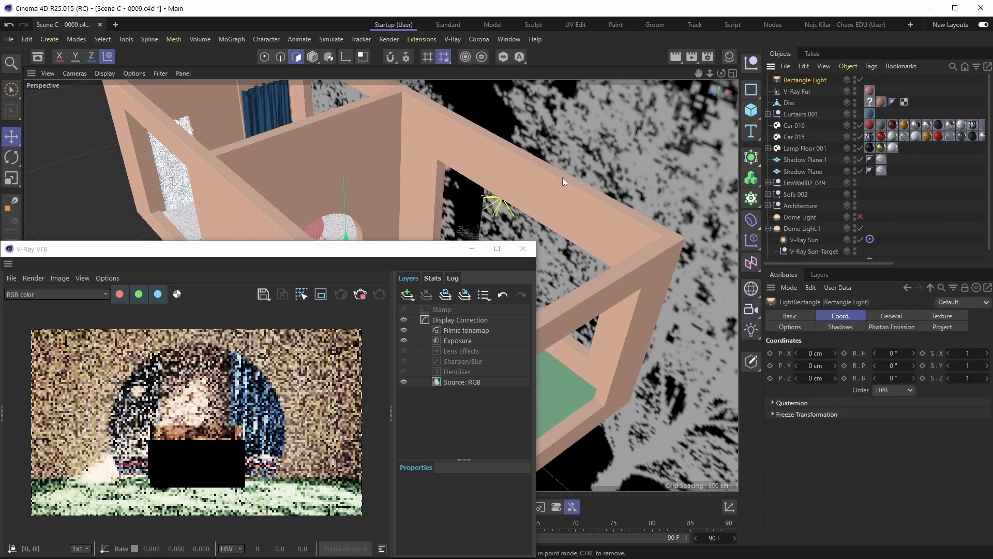
alt+drag(501, 182, 589, 204)
alt+drag(579, 271, 411, 171)
key(r)
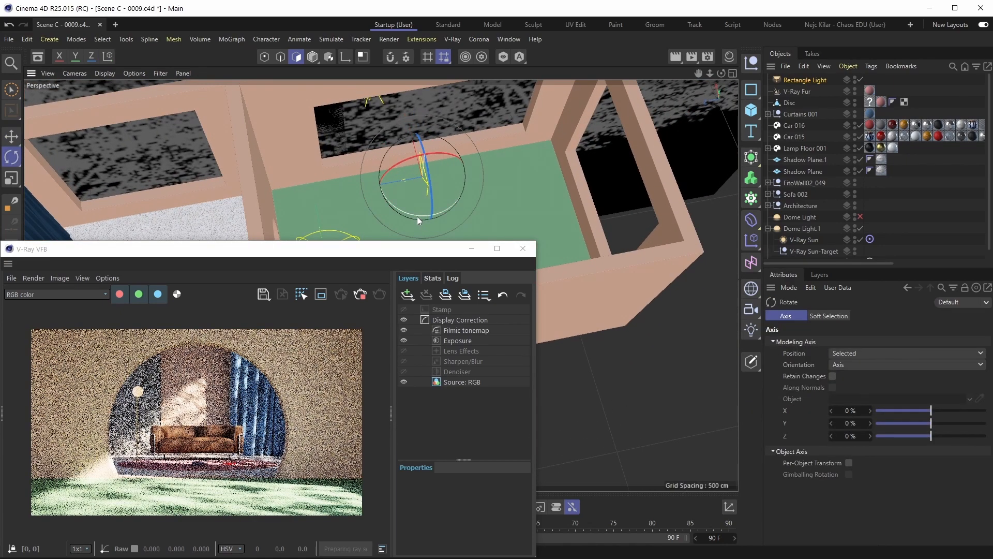
drag(417, 216, 446, 185)
Move the rectangle light toward the side window opening of the front room
key(e)
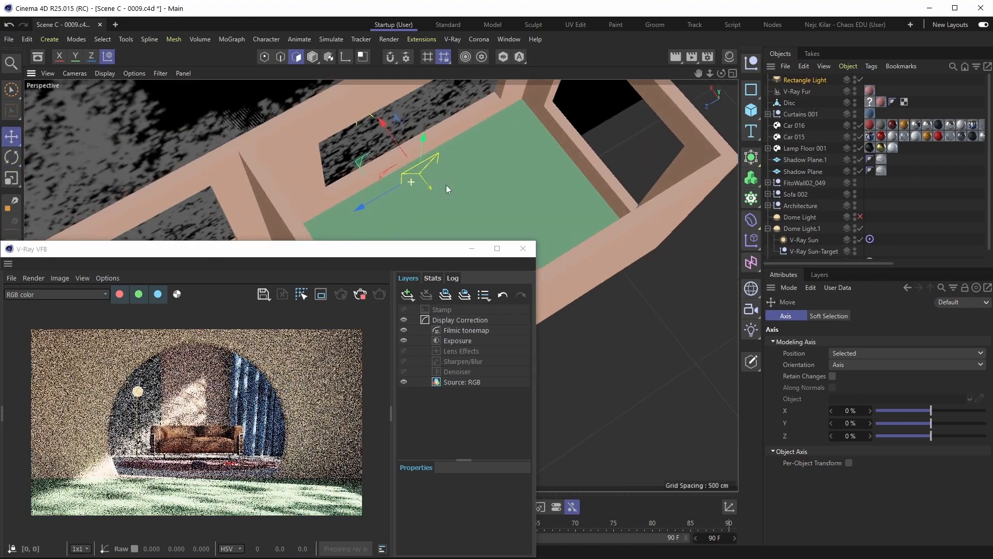
drag(400, 147, 387, 140)
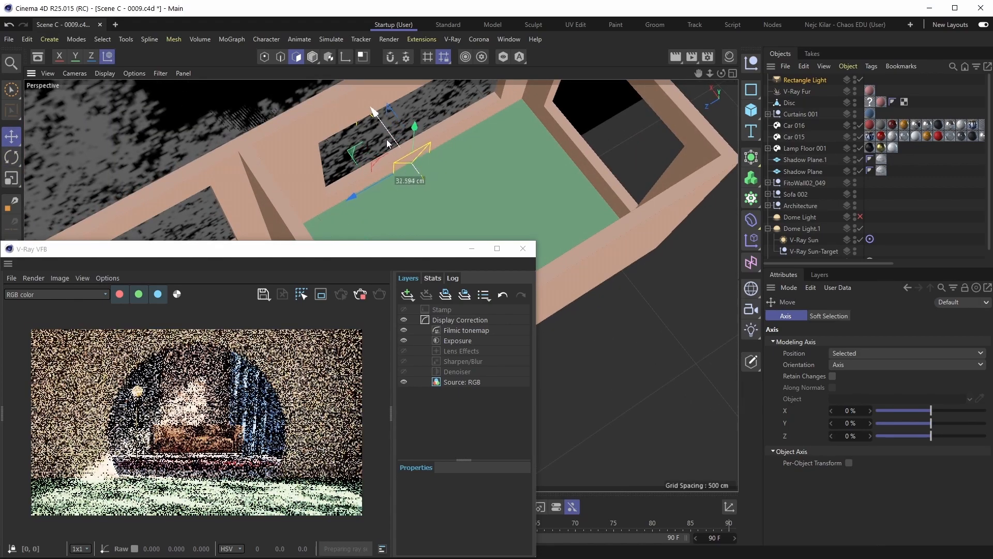
alt+drag(420, 181, 435, 110)
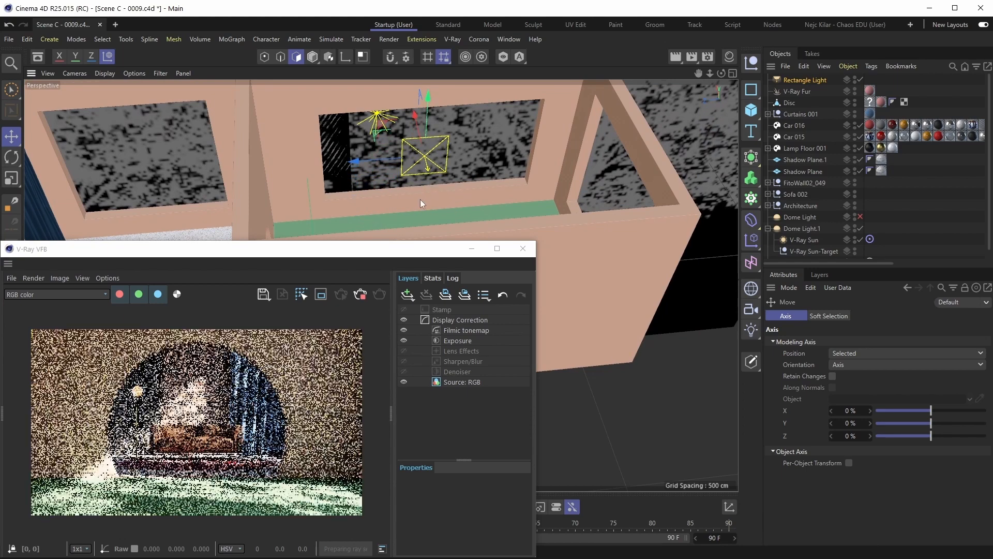
alt+drag(420, 199, 549, 189)
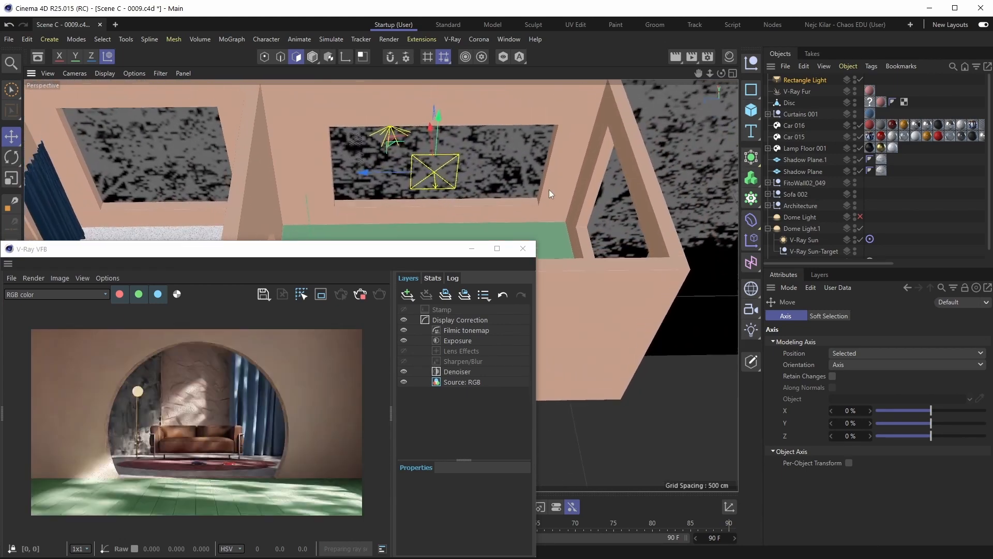
Size the rectangle light to about 670.8 cm wide and 304.7 cm high, shifting it slightly sideways to cover the window wall
click(795, 79)
click(891, 317)
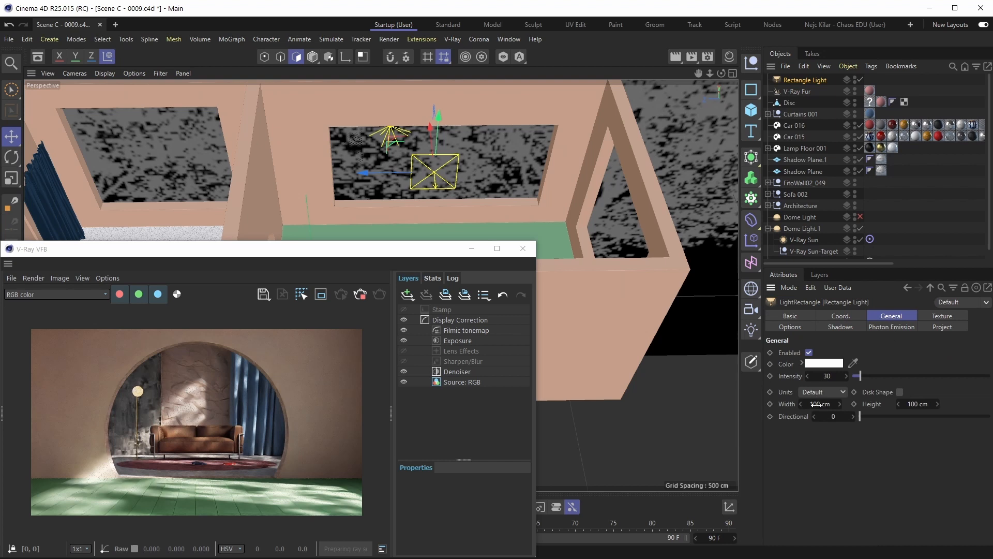
drag(816, 404, 956, 404)
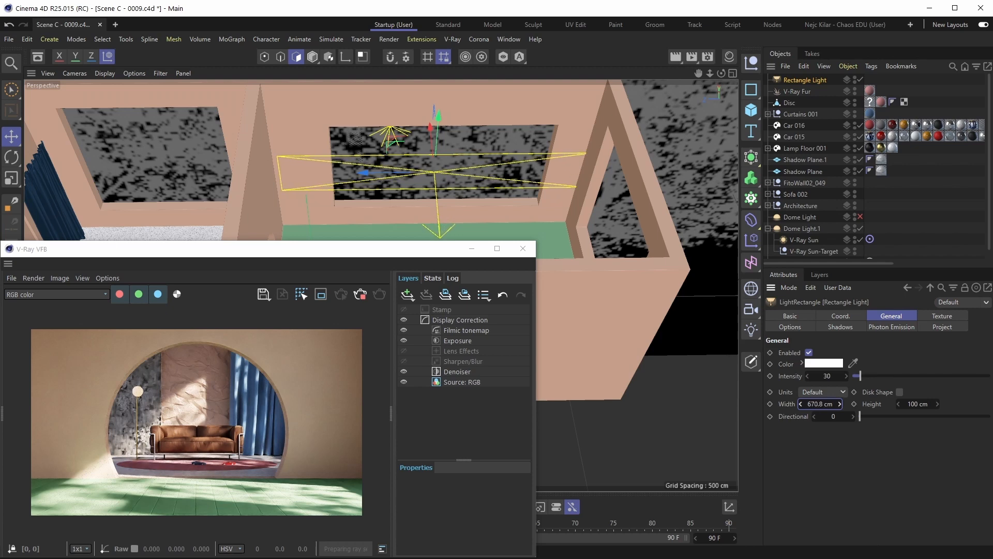
drag(392, 173, 383, 175)
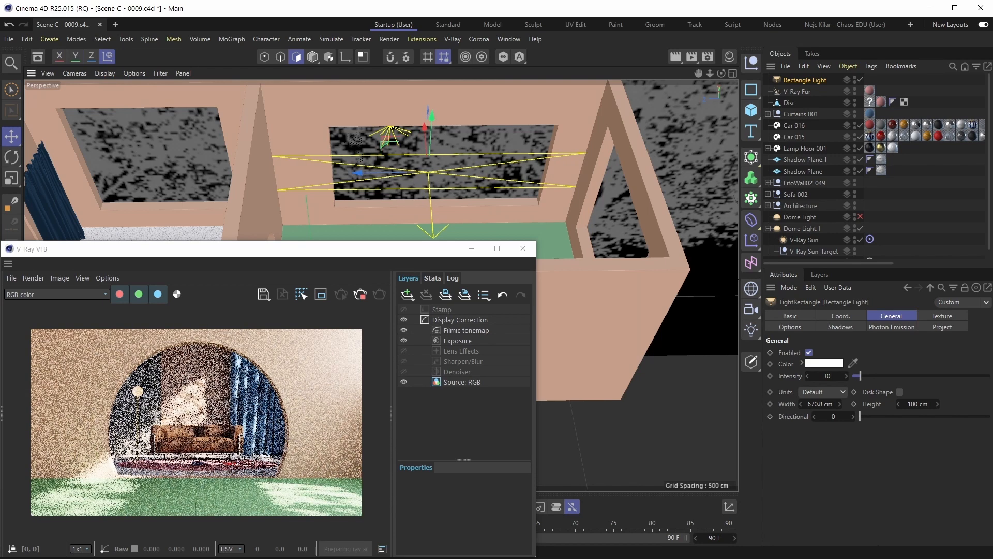
drag(937, 404, 961, 404)
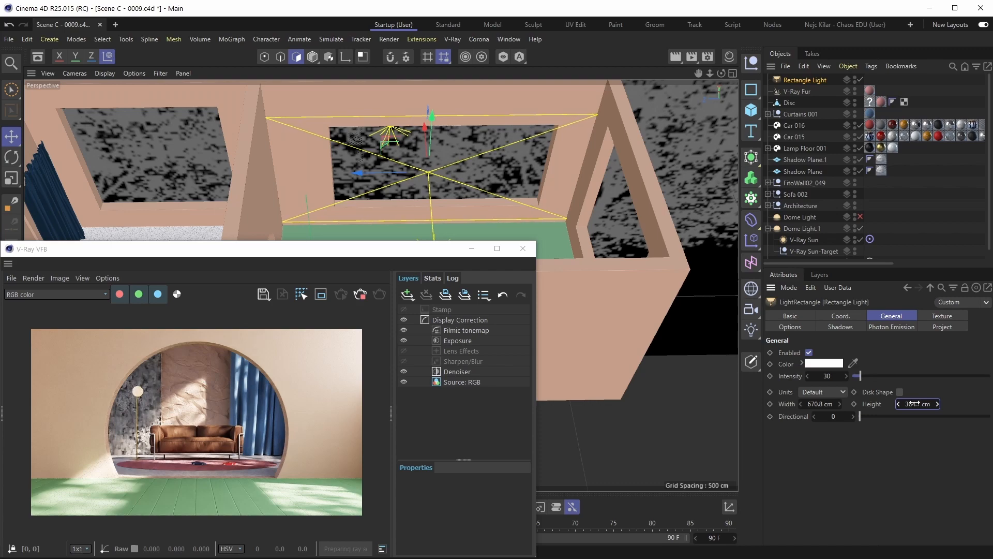
alt+drag(449, 216, 411, 153)
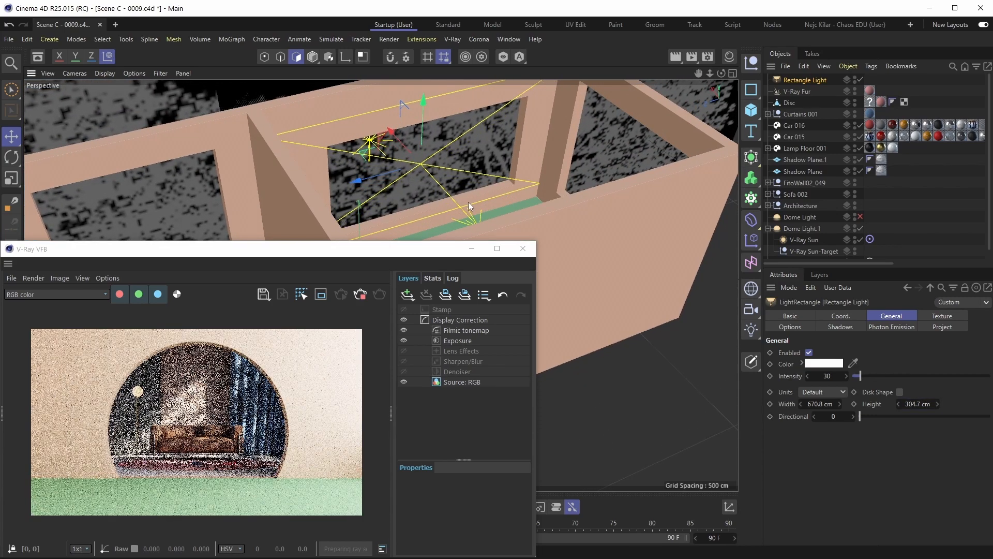
alt+drag(468, 202, 424, 189)
drag(414, 103, 340, 193)
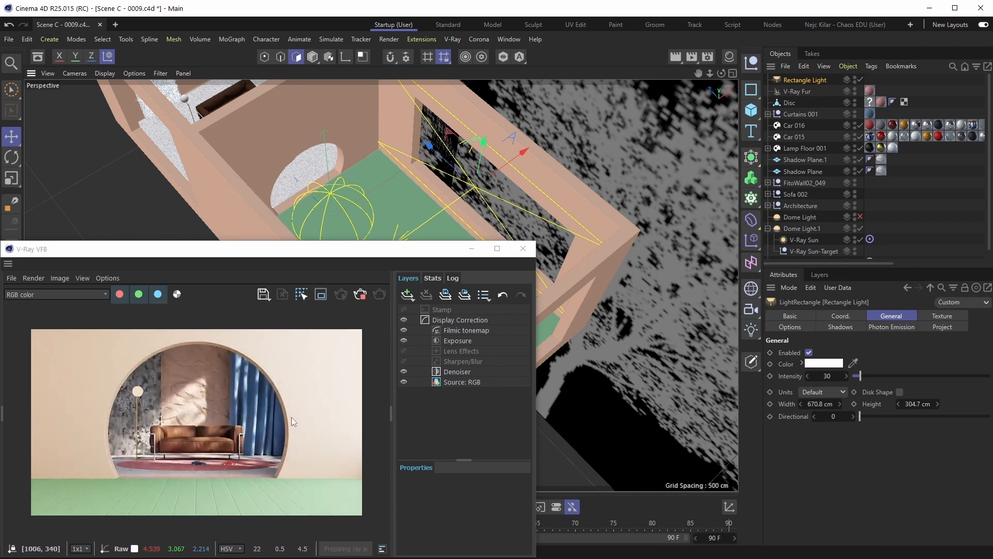
Switch from the scene camera to the default camera and view the side window through the archway from the sofa room
scroll(936, 212, down, 1)
click(888, 243)
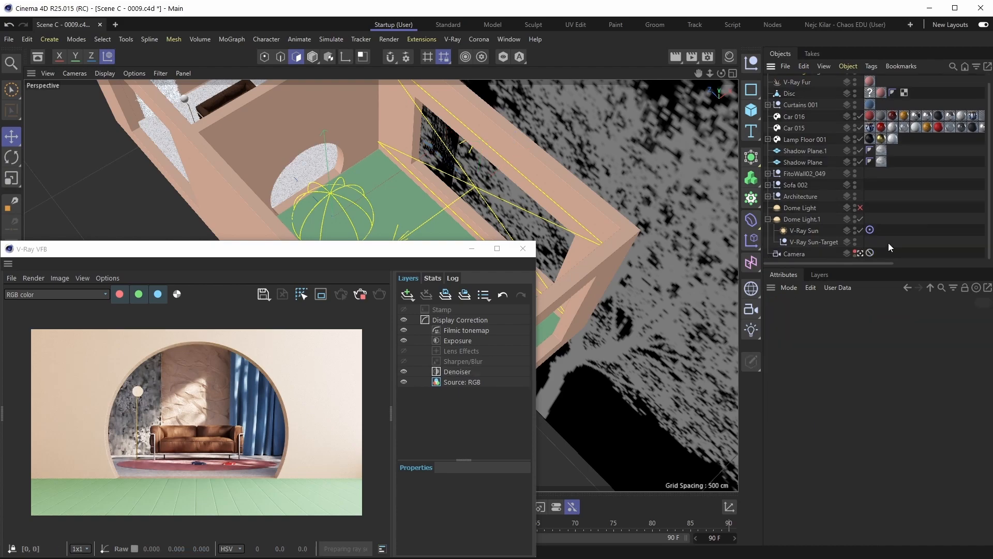
click(861, 253)
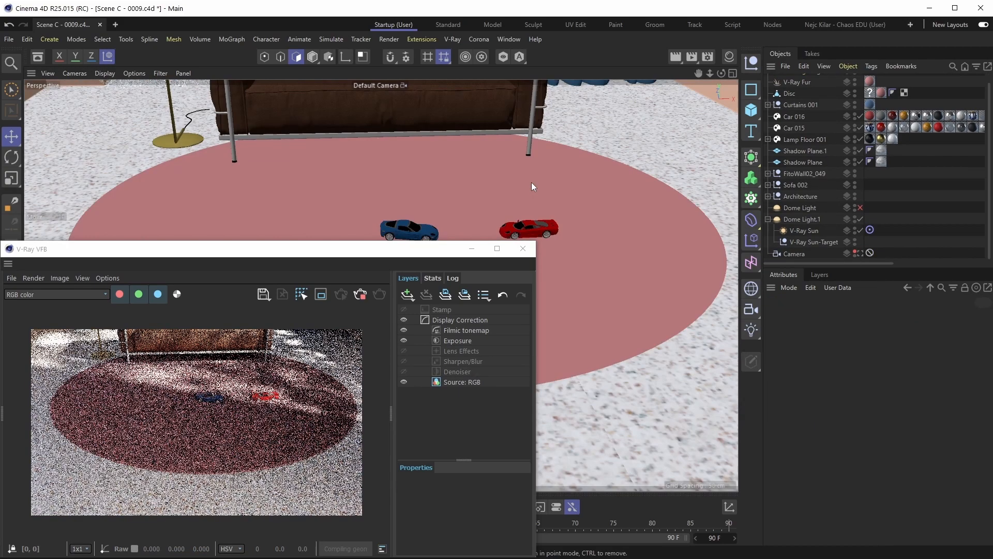
alt+drag(580, 408, 581, 193)
alt+middle_drag(449, 232, 443, 206)
scroll(803, 173, up, 1)
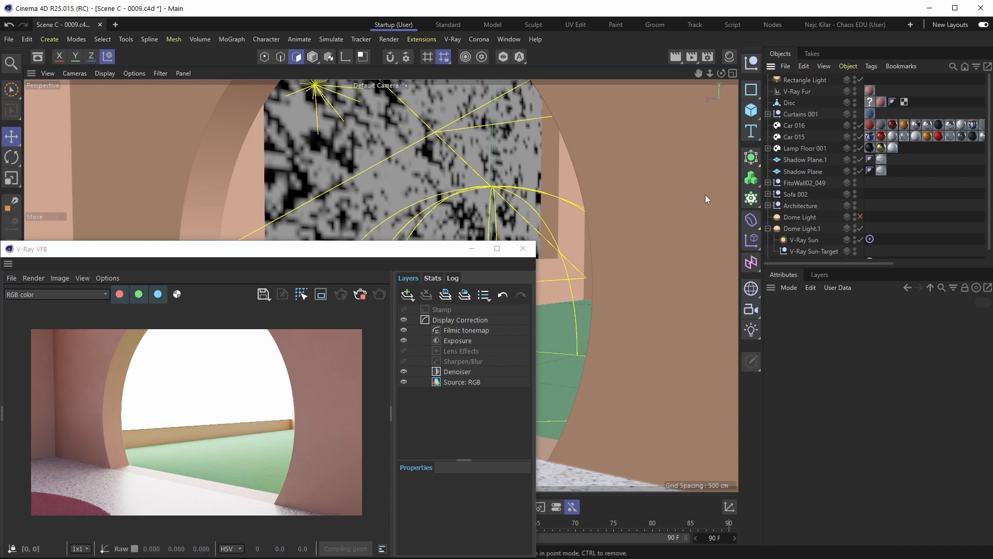
Set the rectangle light's options to Invisible on and Occlude Other Lights off
click(821, 81)
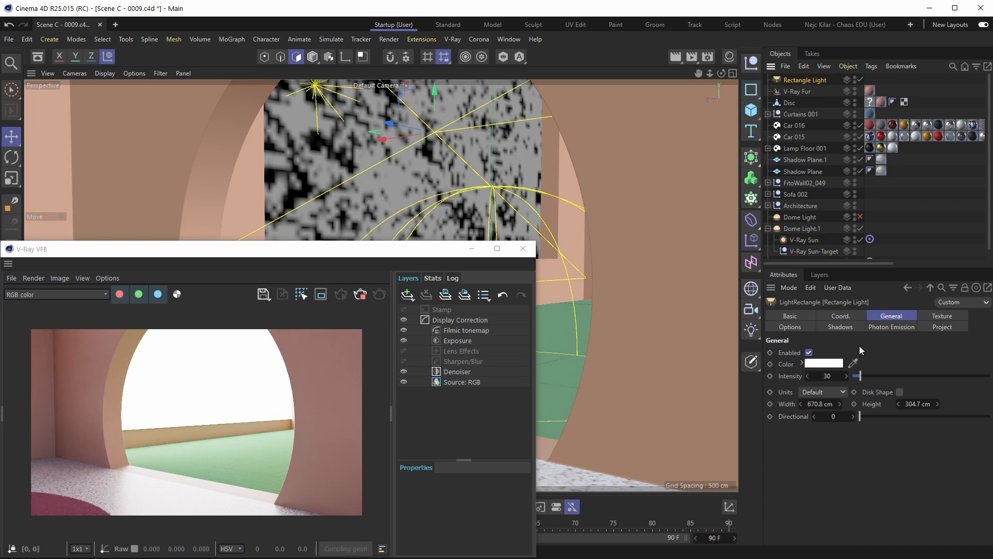
click(800, 327)
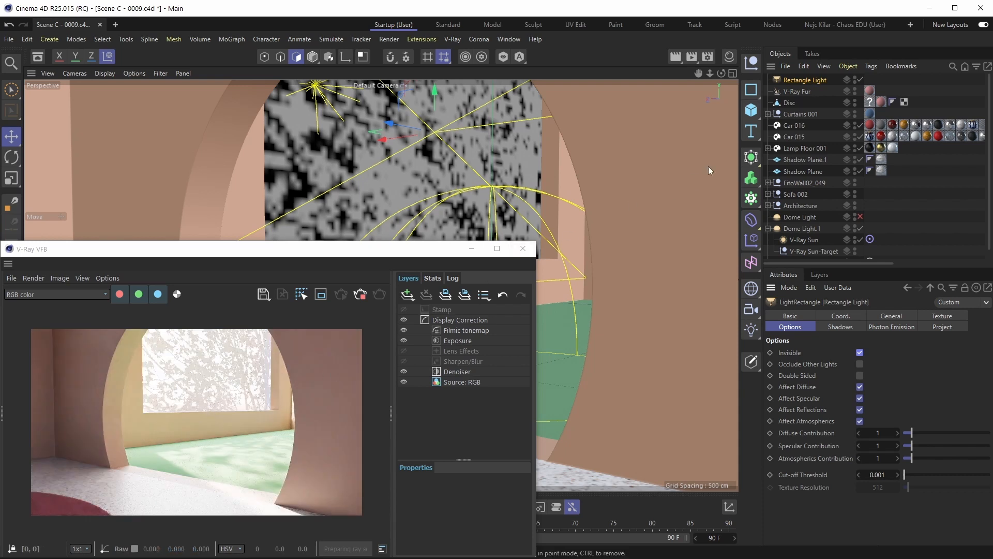
Compare the render with the rectangle light disabled and re-enabled, and with Occlude Other Lights switched on and off
click(861, 79)
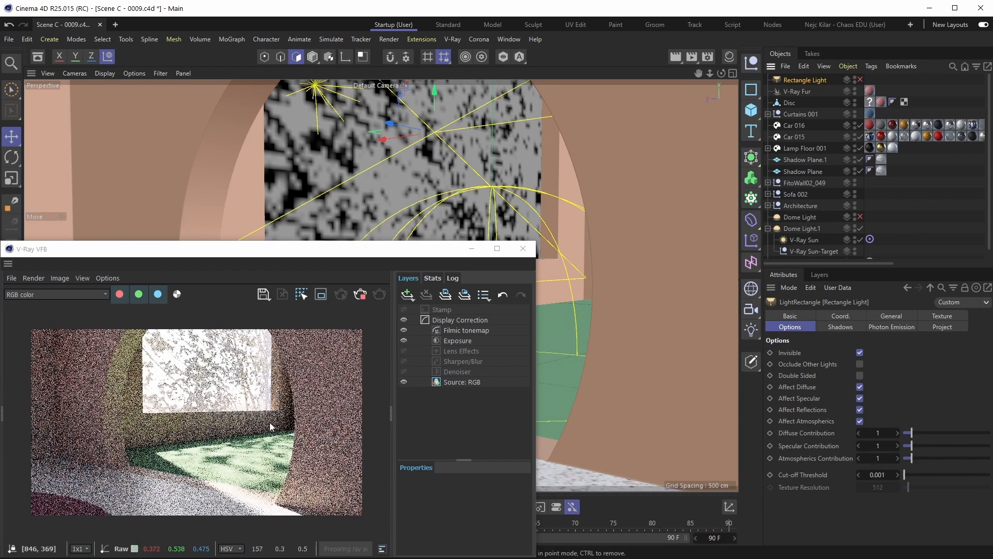
click(861, 79)
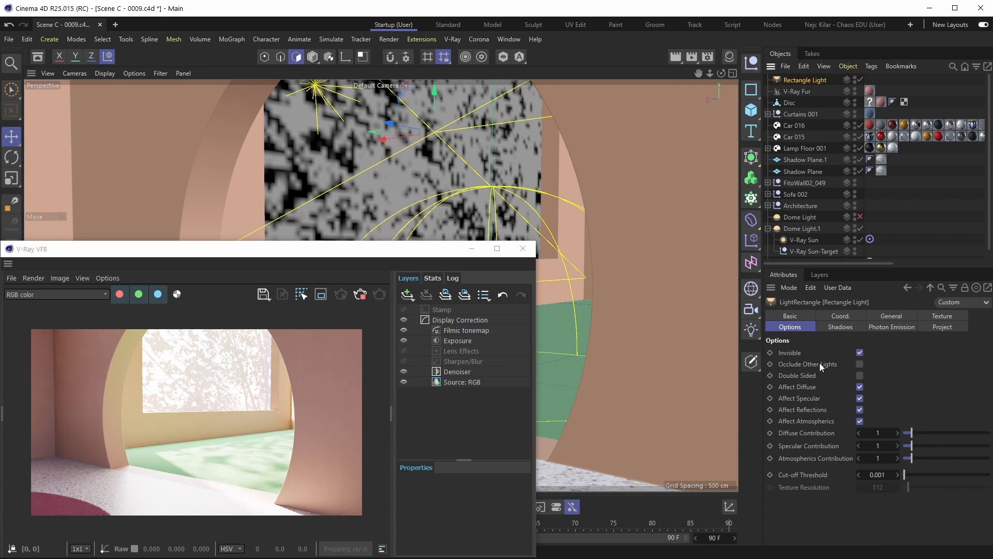
click(859, 364)
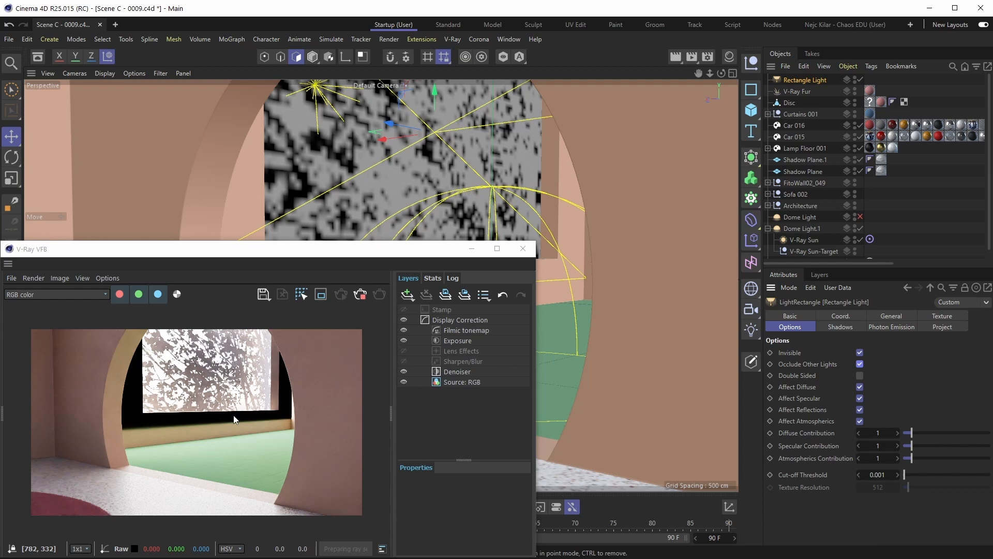
click(860, 364)
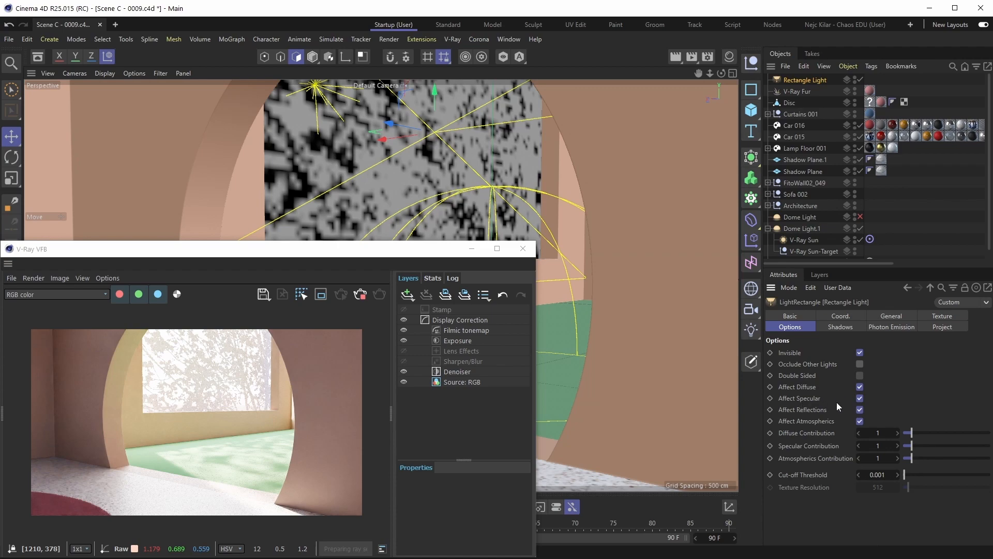
Turn off Affect Specular and Affect Reflections for the rectangle light, and compare the render with Invisible switched off and back on
click(860, 397)
click(860, 409)
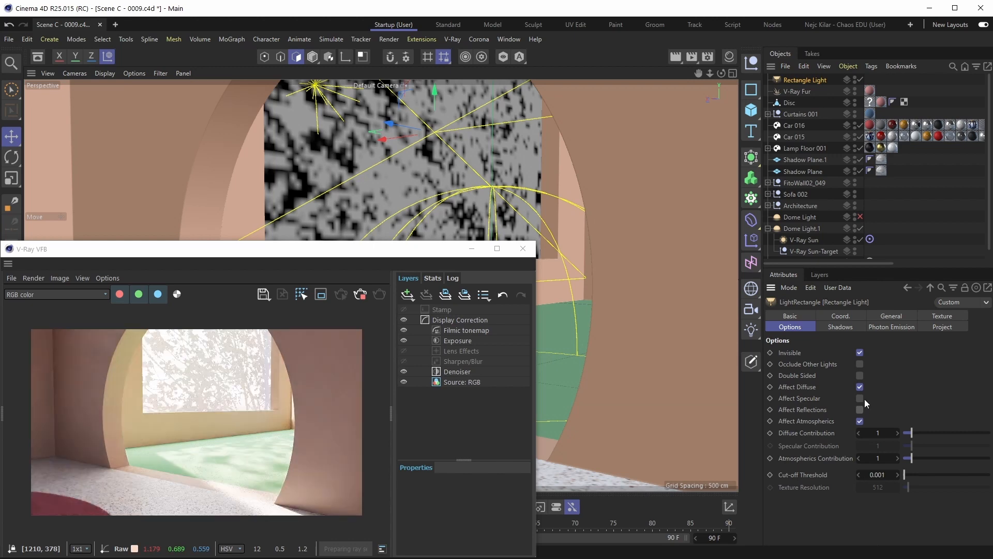
click(860, 352)
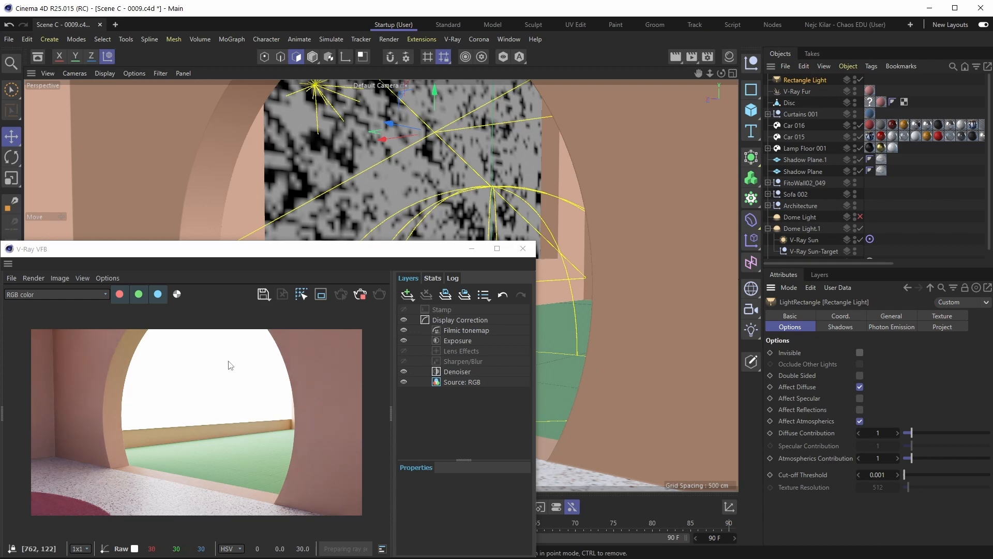
click(860, 352)
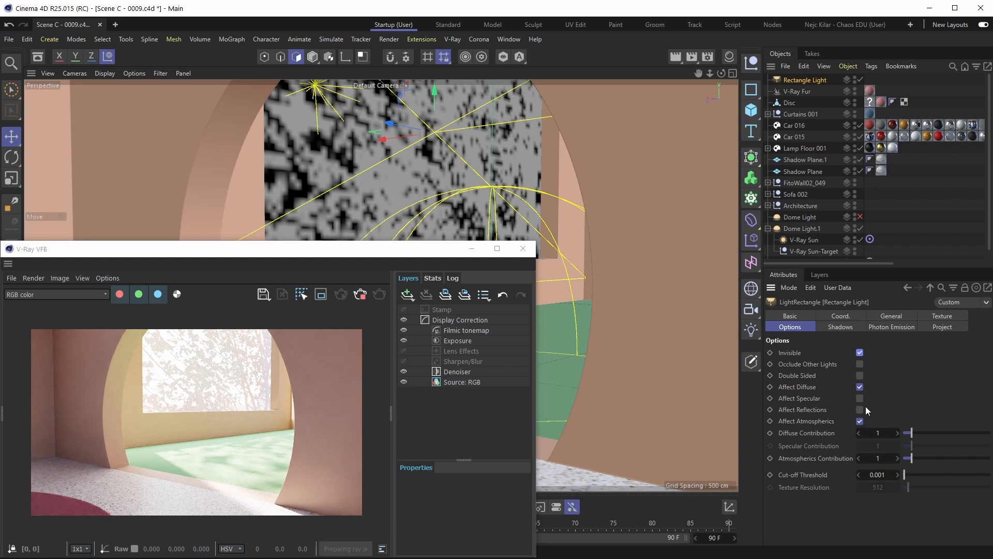
Return to the scene camera's view and set the rectangle light's intensity to 10
scroll(901, 201, down, 1)
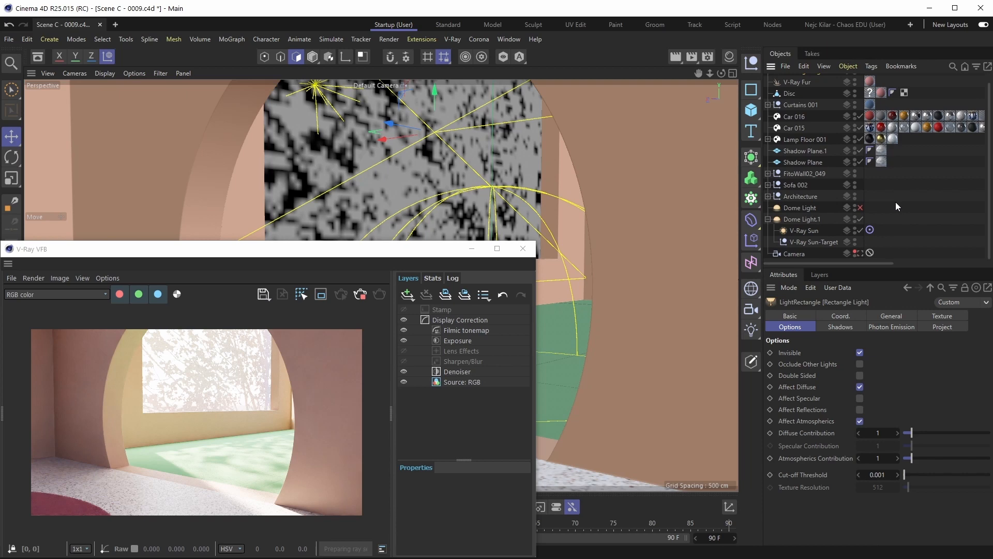
click(861, 254)
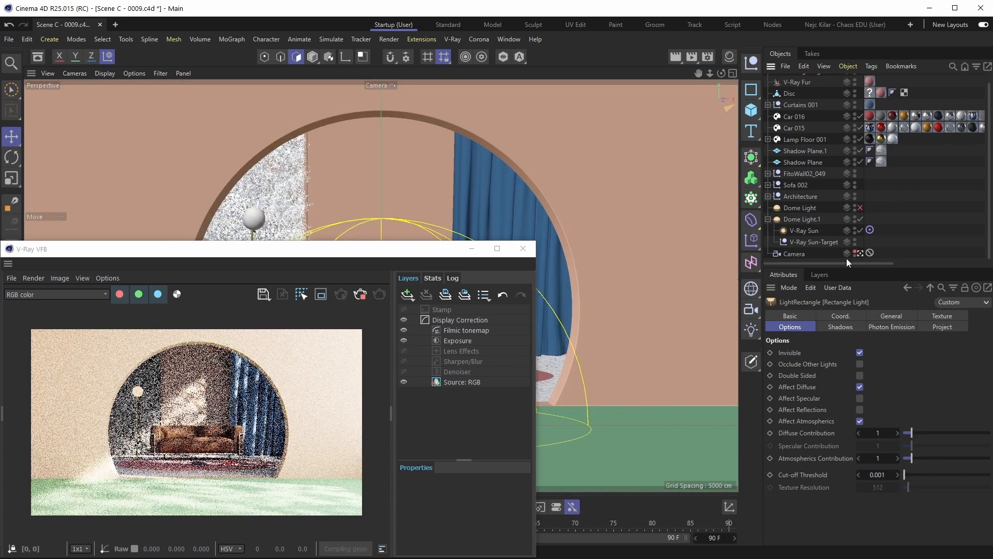
click(893, 314)
double_click(828, 376)
text(10)
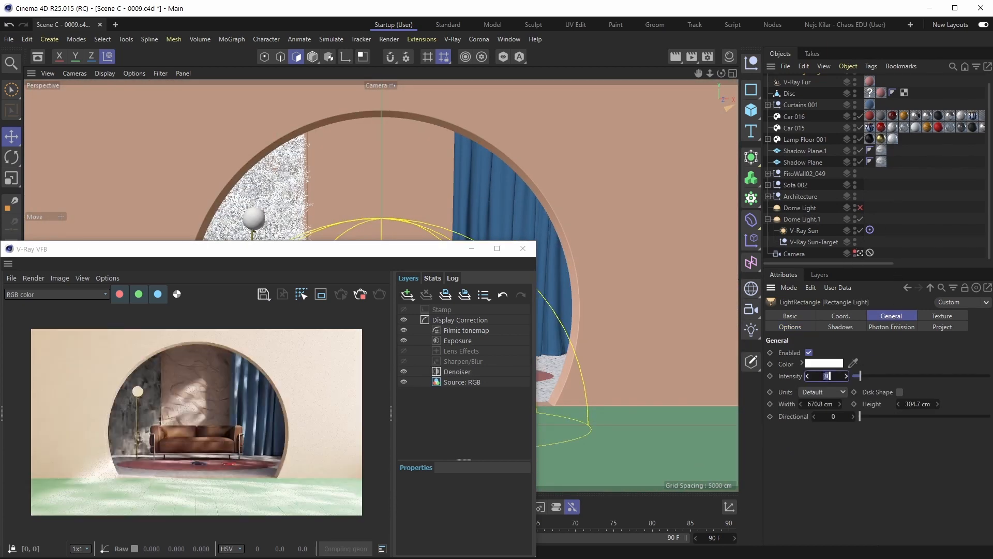
key(Return)
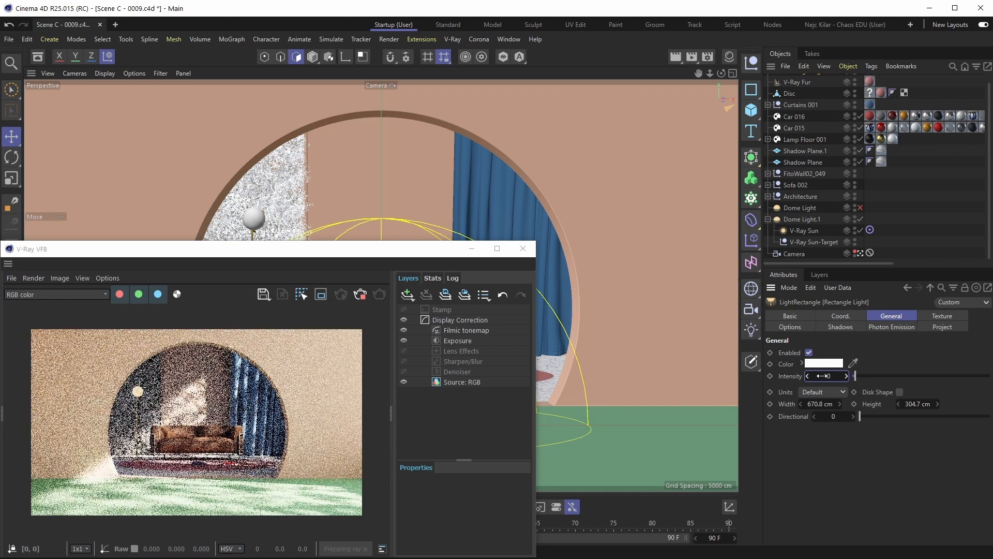
Rename the rectangle light as Entrance Room Light
scroll(799, 103, up, 1)
double_click(805, 81)
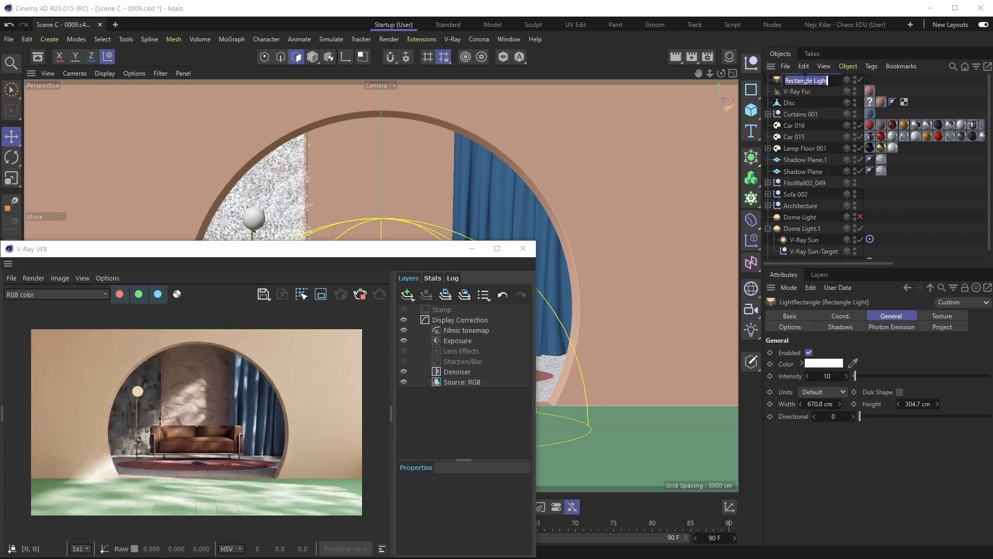
text(Entrance Roc)
text(m Light)
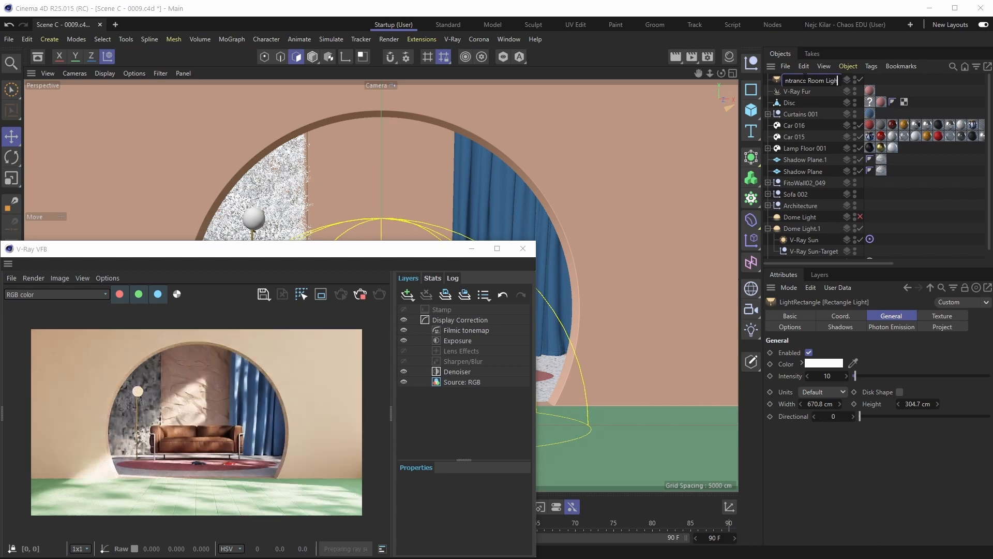
key(Return)
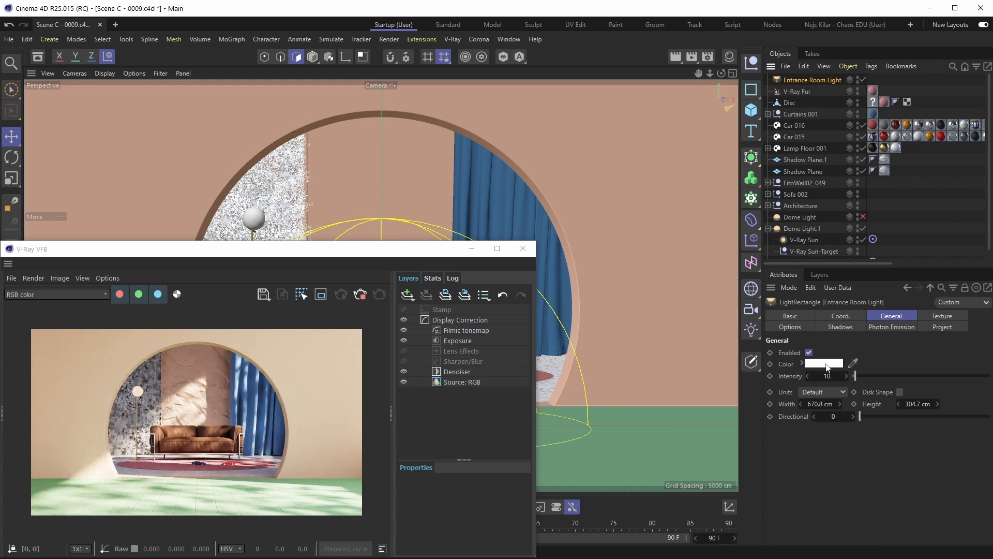
Duplicate the Entrance Room Light sideways to the sofa room's window and name the copy Sofa Room Light
mouse_move(827, 368)
key(F1)
alt+drag(334, 158, 439, 179)
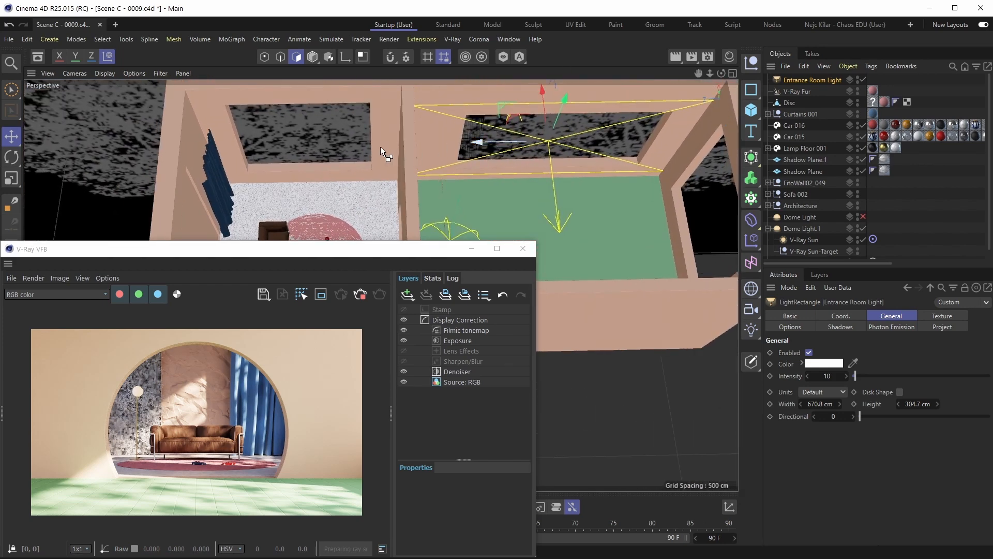
ctrl+drag(501, 144, 418, 178)
double_click(801, 82)
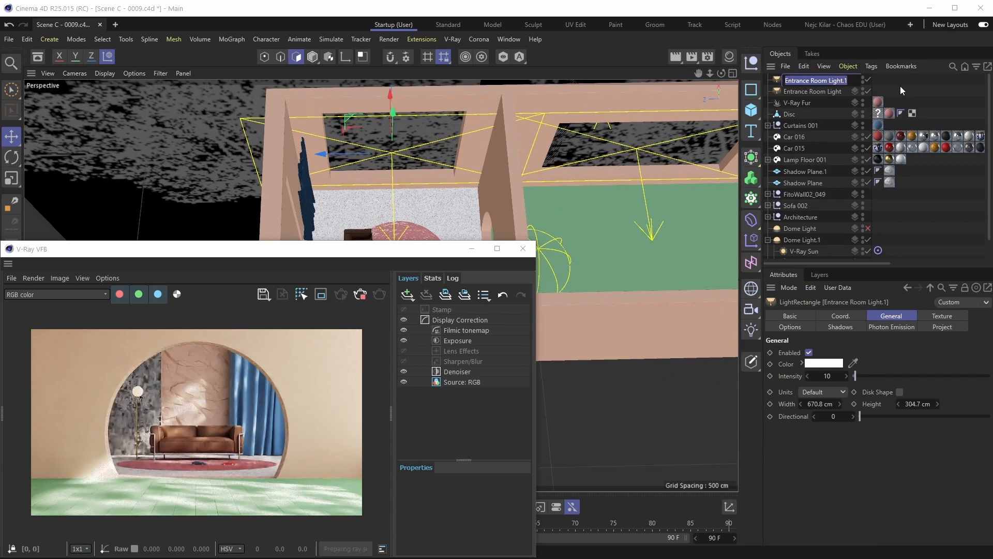
text(Sofa Room Light)
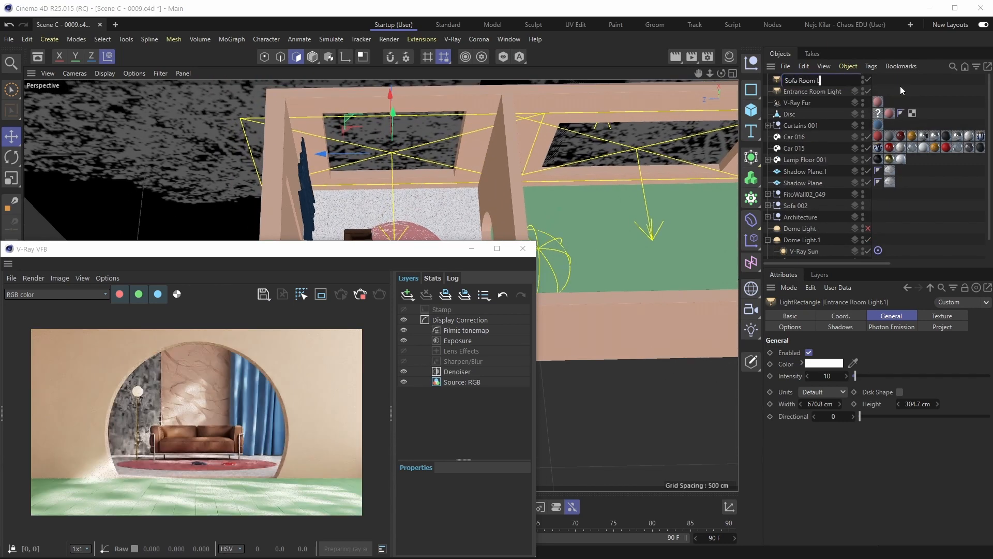
key(Return)
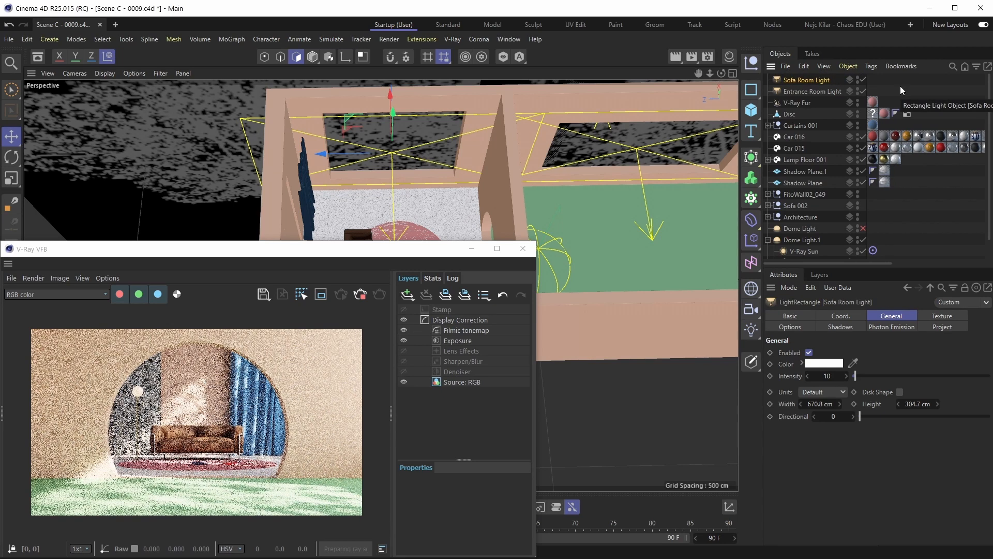
Set the Sofa Room Light's width to 359 cm and raise it to line up with the window opening
mouse_move(824, 408)
mouse_down()
mouse_move(765, 408)
mouse_move(818, 404)
mouse_up()
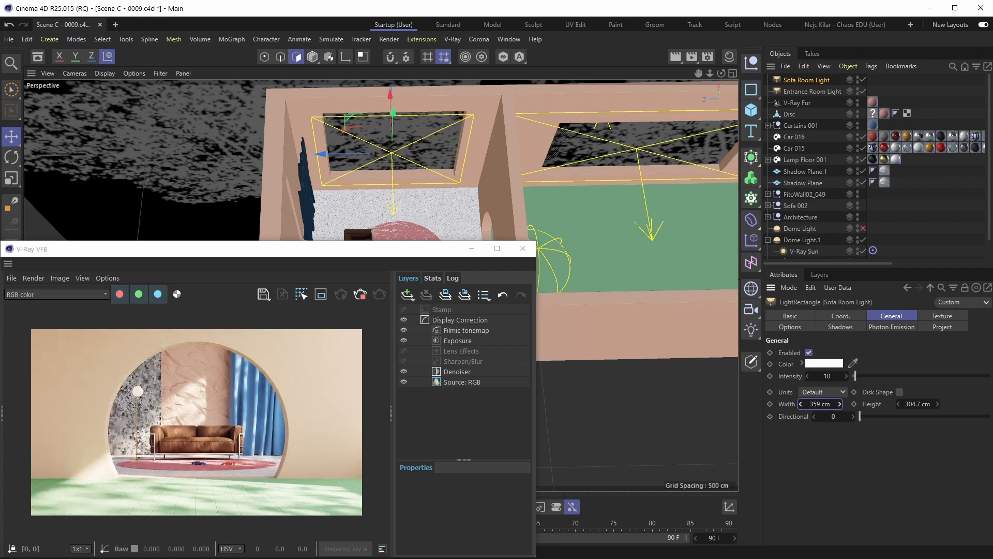
alt+drag(466, 184, 440, 123)
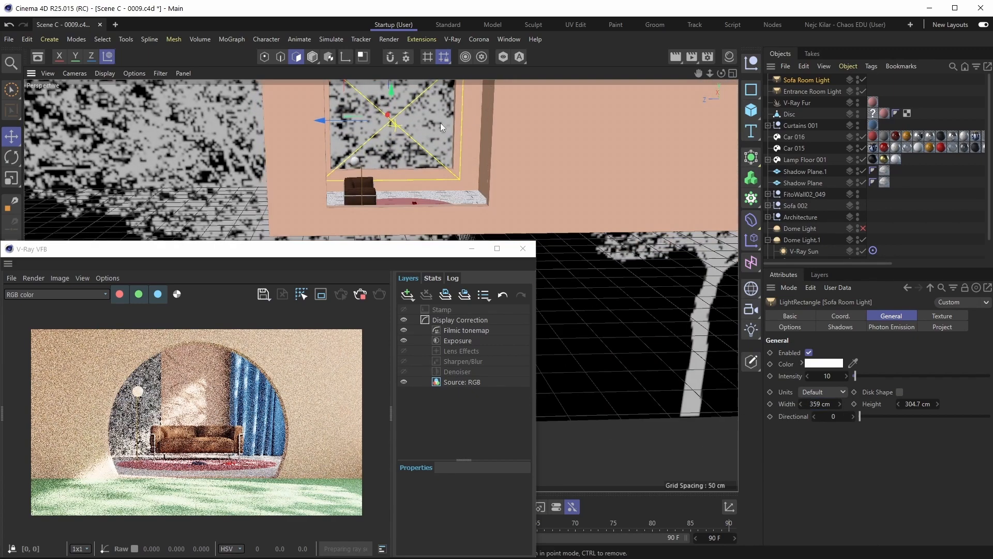
alt+middle_drag(440, 122, 425, 158)
alt+right_drag(425, 158, 467, 122)
alt+drag(467, 123, 465, 129)
alt+middle_drag(464, 128, 472, 161)
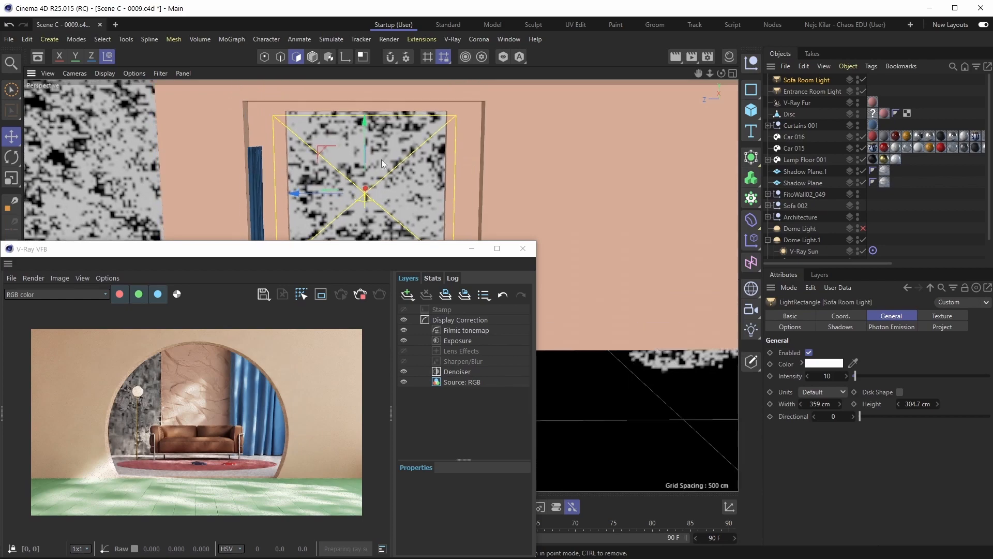
drag(364, 145, 369, 133)
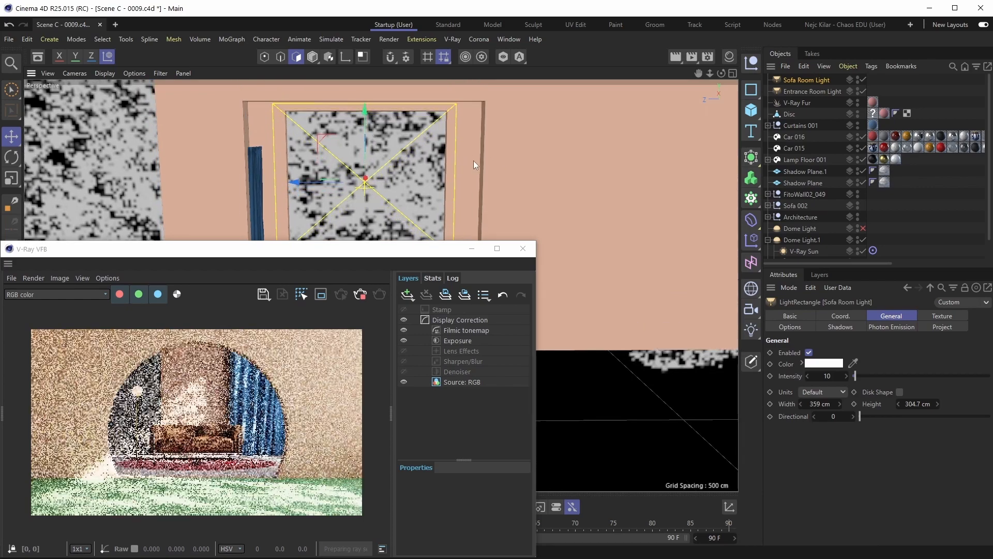
Lower the Sofa Room Light slightly to centre it on the window and inspect both room lights from above
alt+drag(471, 182, 464, 172)
alt+middle_drag(464, 172, 467, 153)
alt+drag(468, 151, 458, 154)
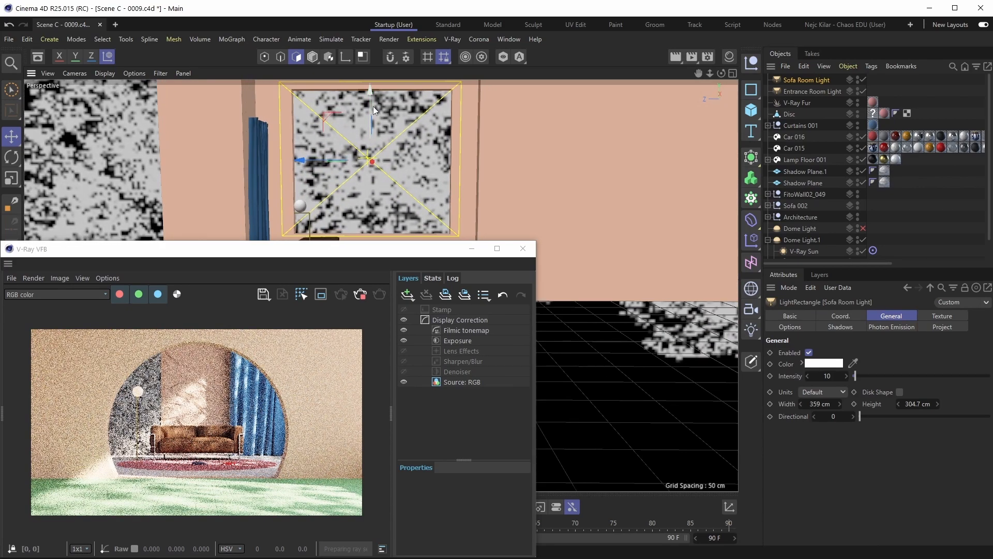
drag(373, 107, 373, 111)
alt+drag(456, 136, 388, 176)
alt+middle_drag(455, 152, 499, 128)
alt+drag(498, 128, 436, 145)
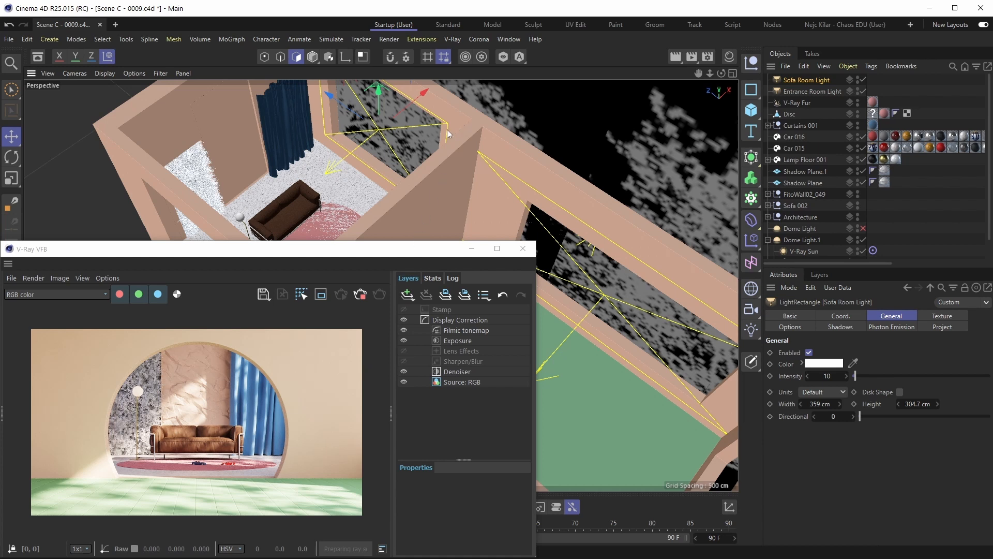
Add a Light Mix element to the V-Ray render elements and show its properties
click(455, 40)
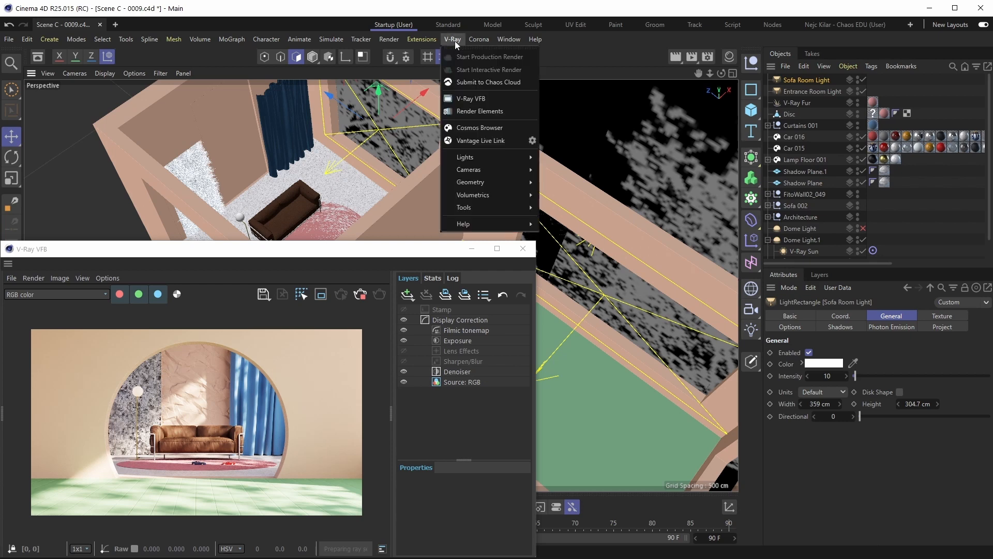
click(486, 112)
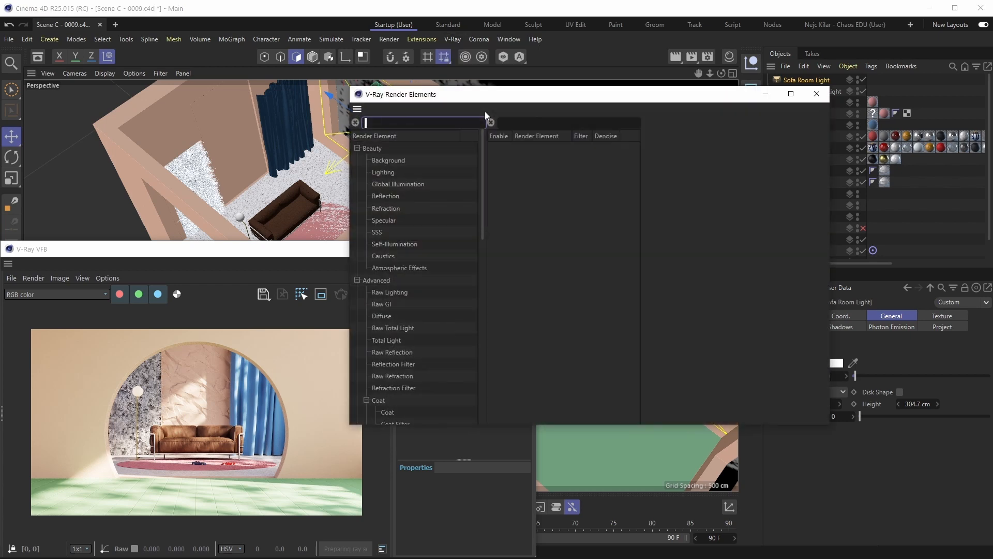
drag(511, 96, 461, 86)
drag(433, 140, 466, 217)
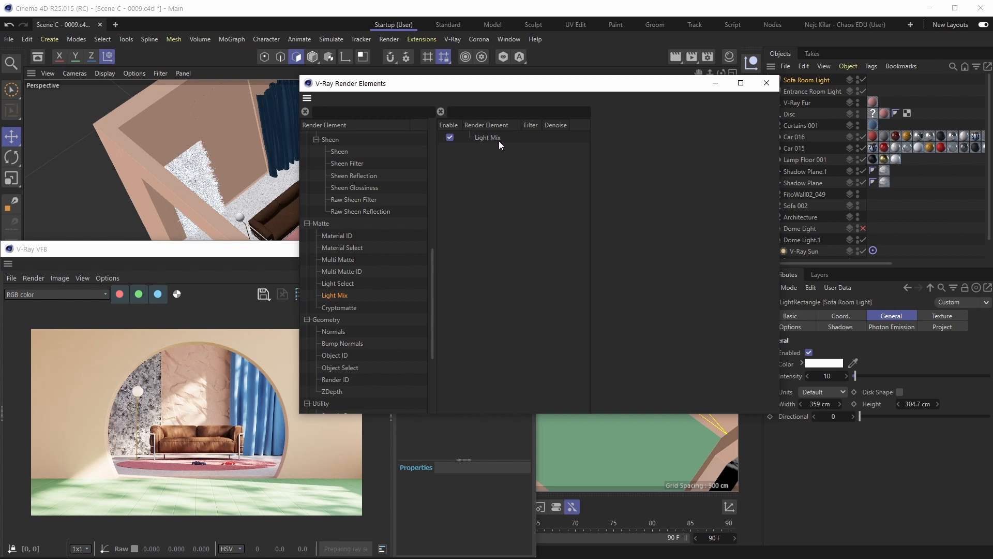
click(484, 138)
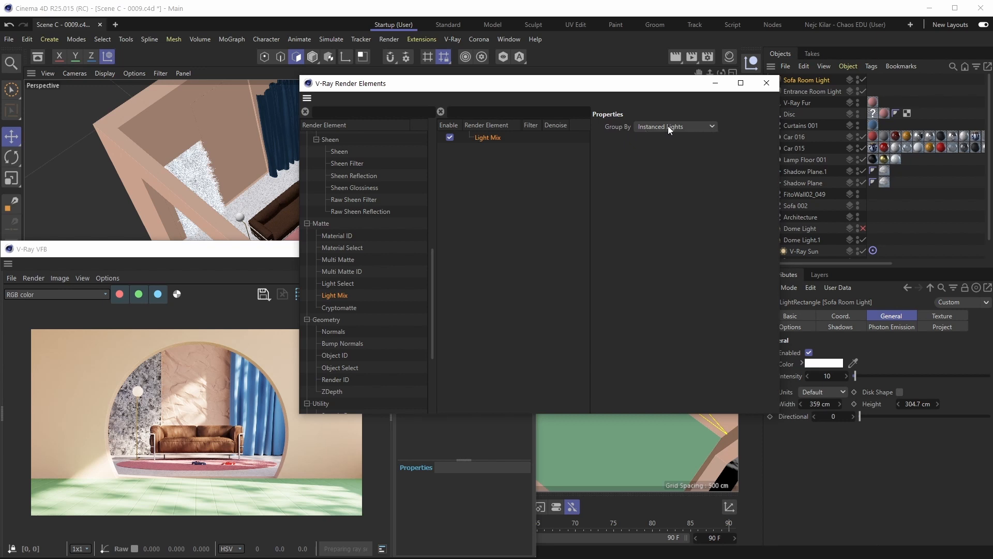
Try grouping Light Mix by Manual Light Selects with two Light Select elements, one named Sofa Room Light, and delete both elements
click(712, 128)
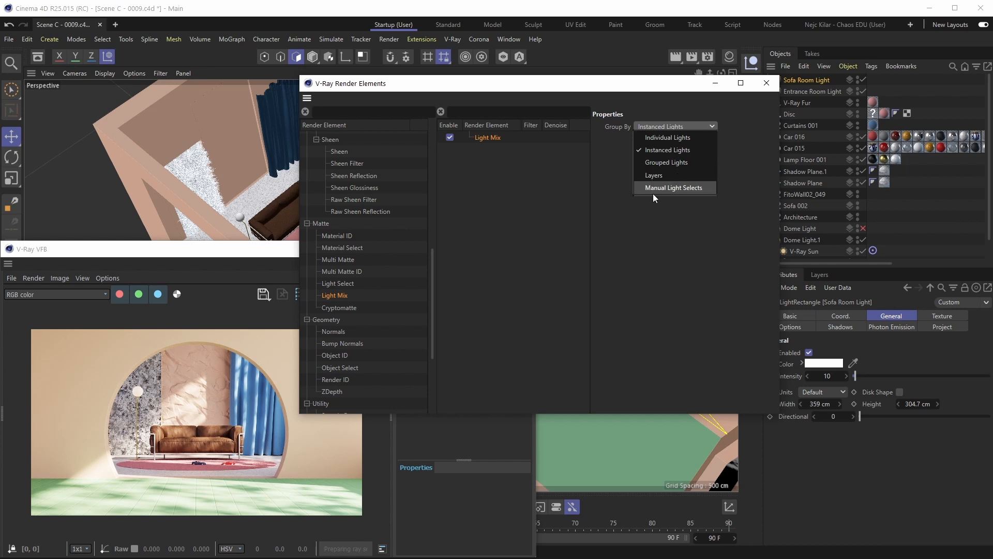
click(679, 194)
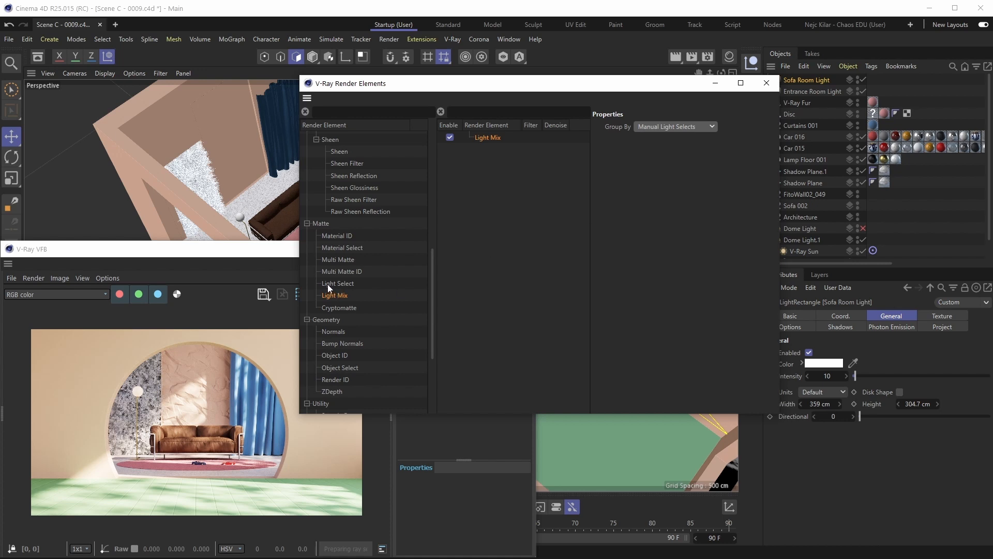
drag(327, 284, 494, 152)
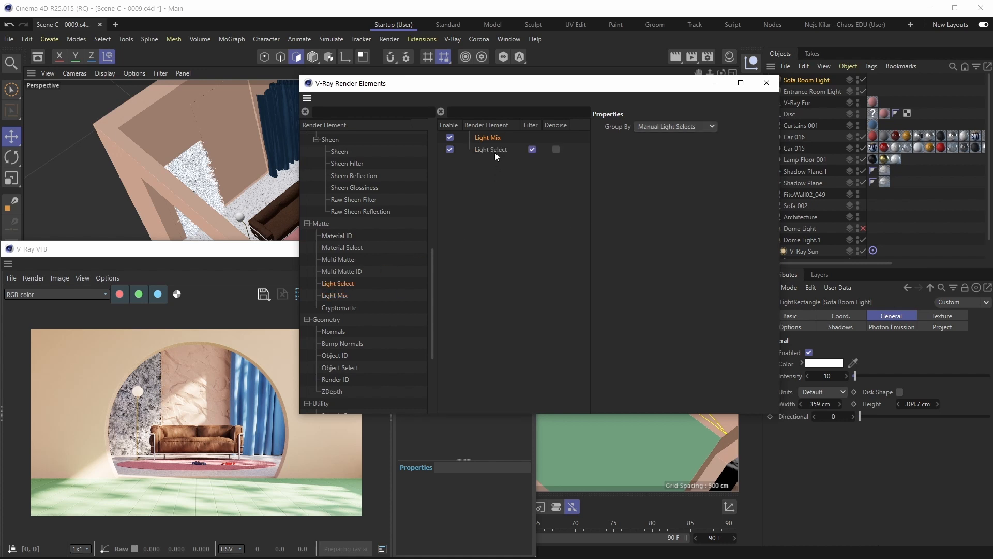
click(494, 152)
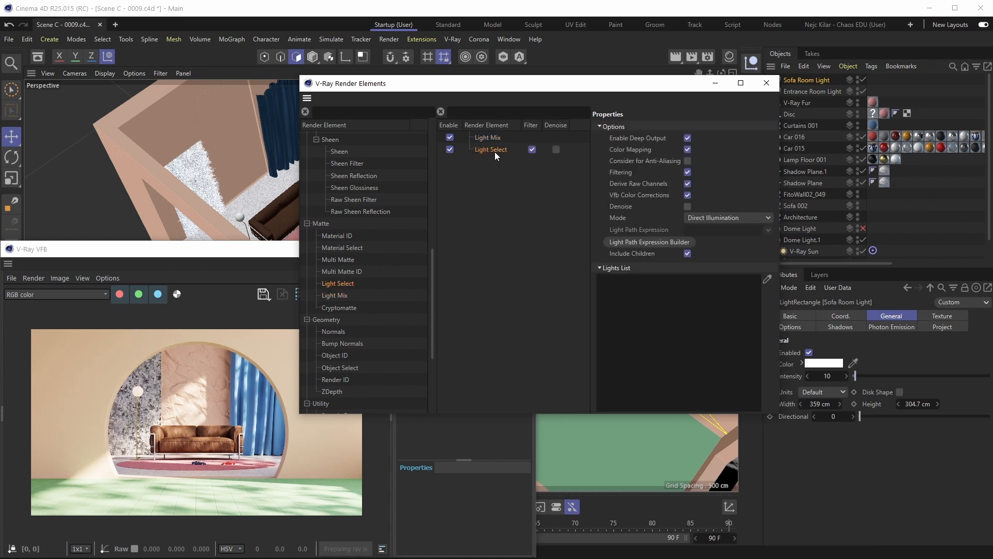
drag(338, 284, 501, 167)
double_click(493, 150)
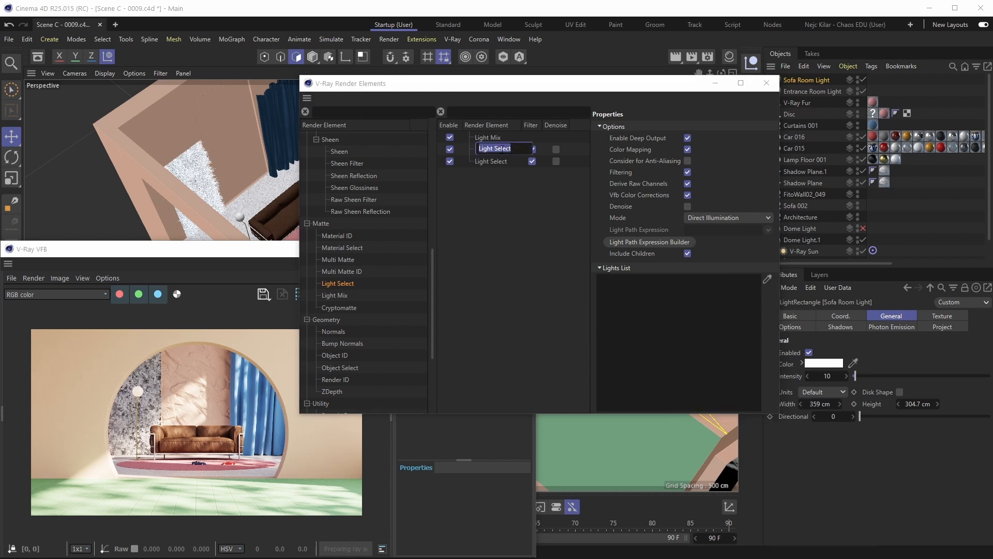
text(Sofa Room Light)
key(Return)
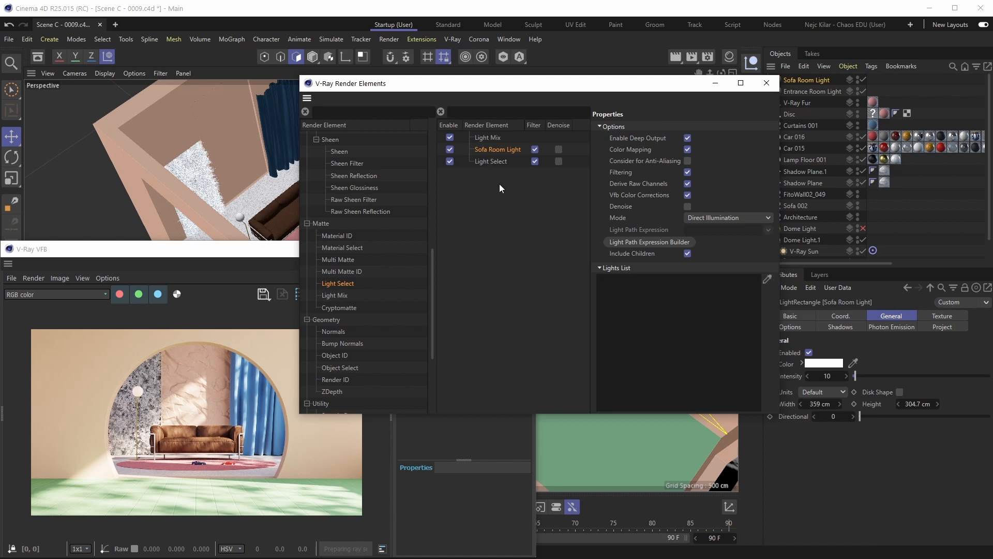
click(489, 150)
key(Delete)
Group the Light Mix element by Individual Lights, close the render elements settings and stop the interactive render
click(486, 138)
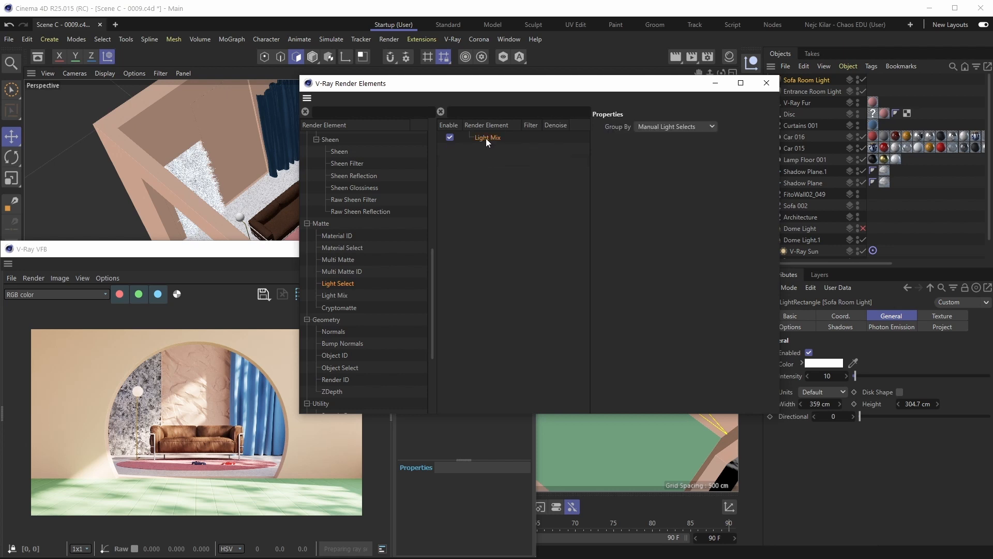
click(669, 126)
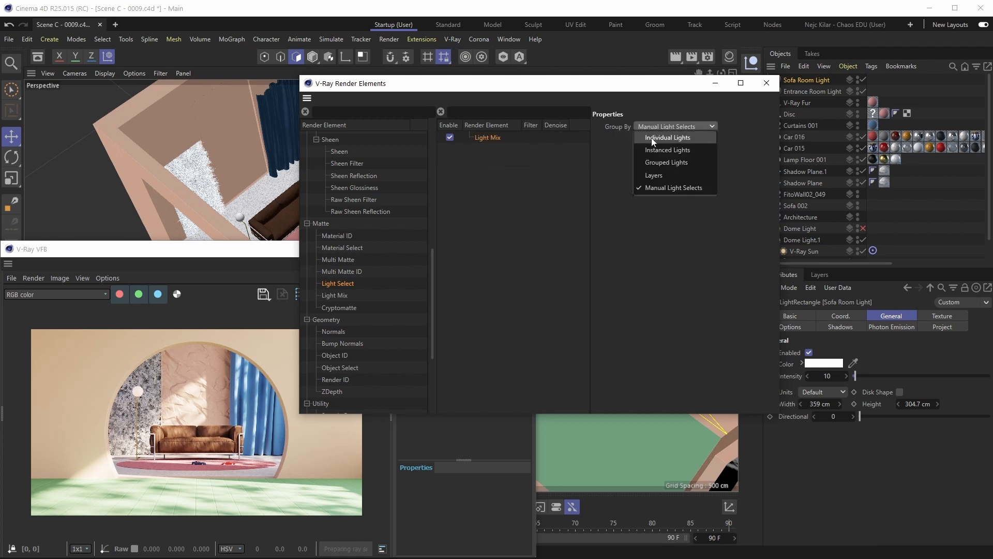
click(672, 138)
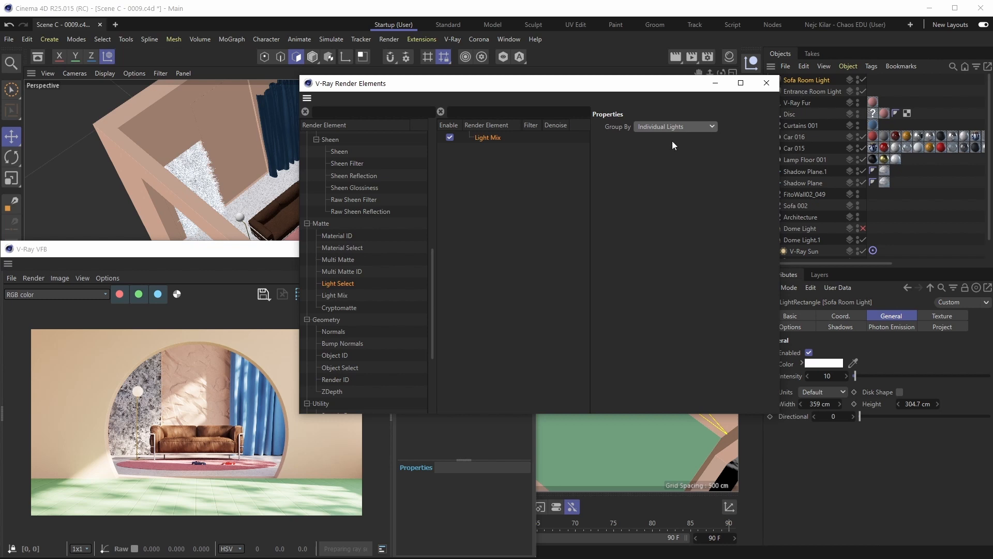
click(766, 83)
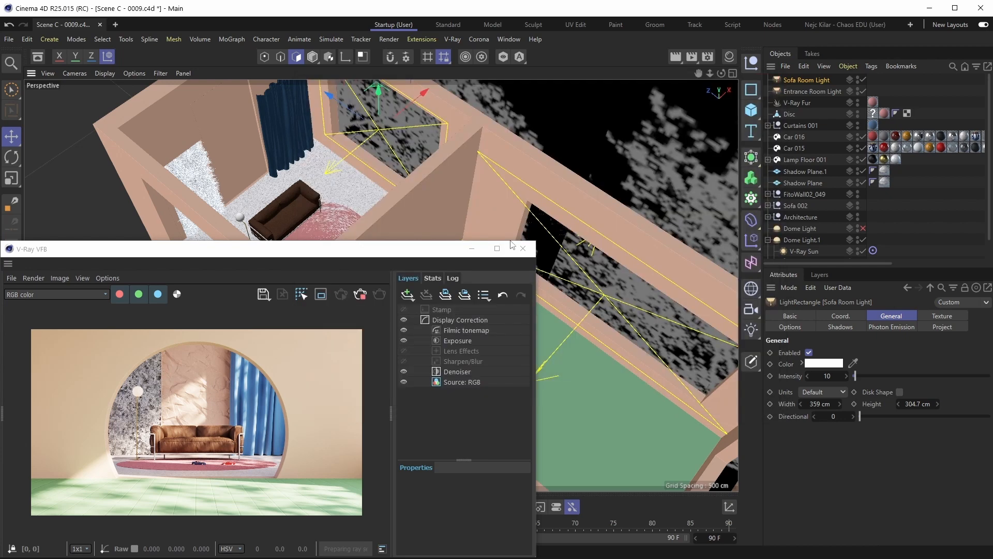
click(361, 296)
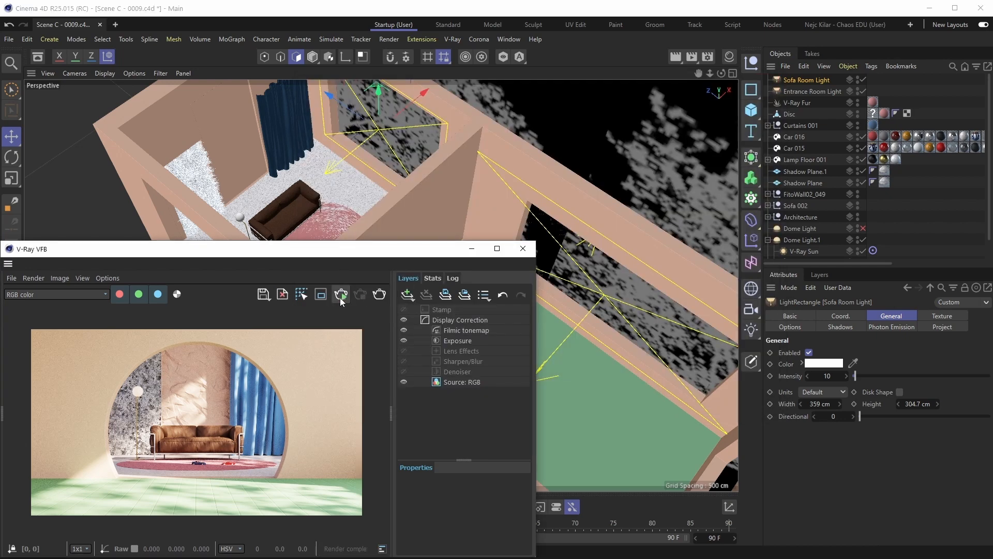
Start the interactive render, select the LightMix source layer and enlarge the frame buffer window to show all its light entries
click(341, 297)
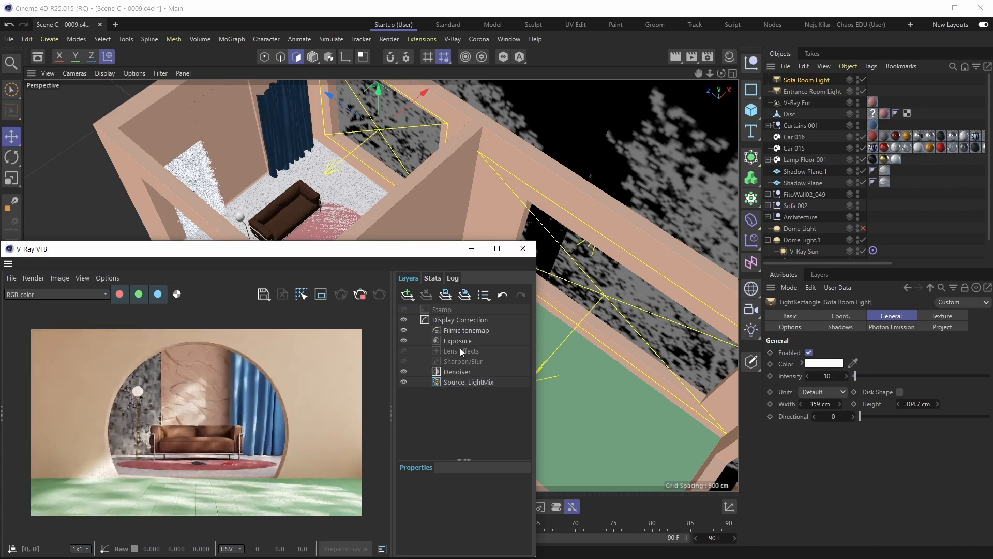
click(456, 383)
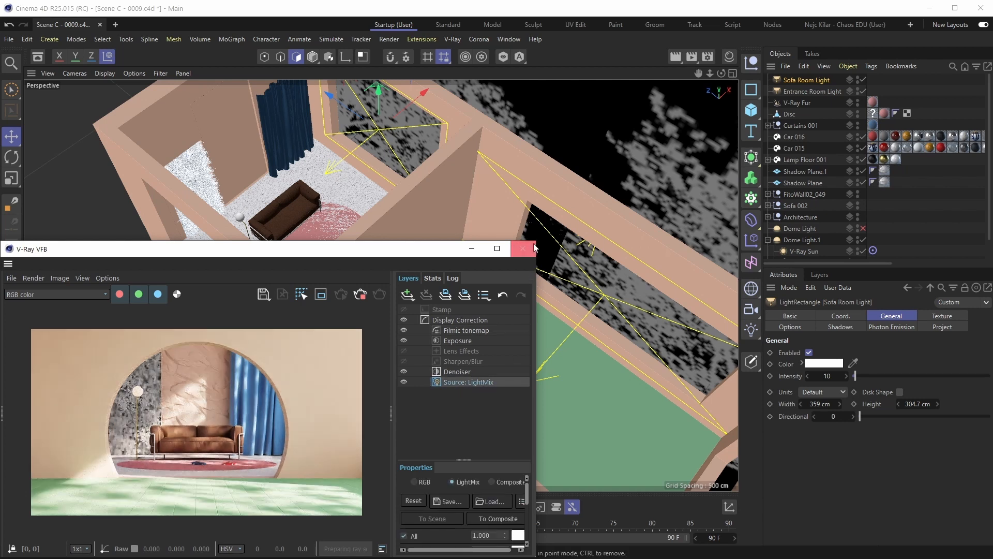
drag(536, 241, 711, 128)
drag(508, 362, 482, 370)
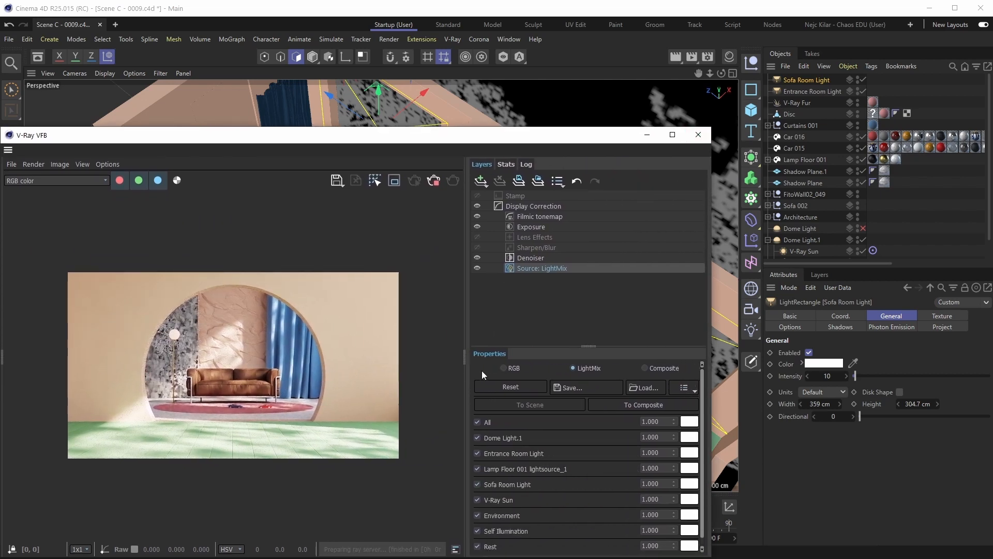
Compare the RGB source with LightMix, return to LightMix and enlarge the area listing the lights
click(504, 368)
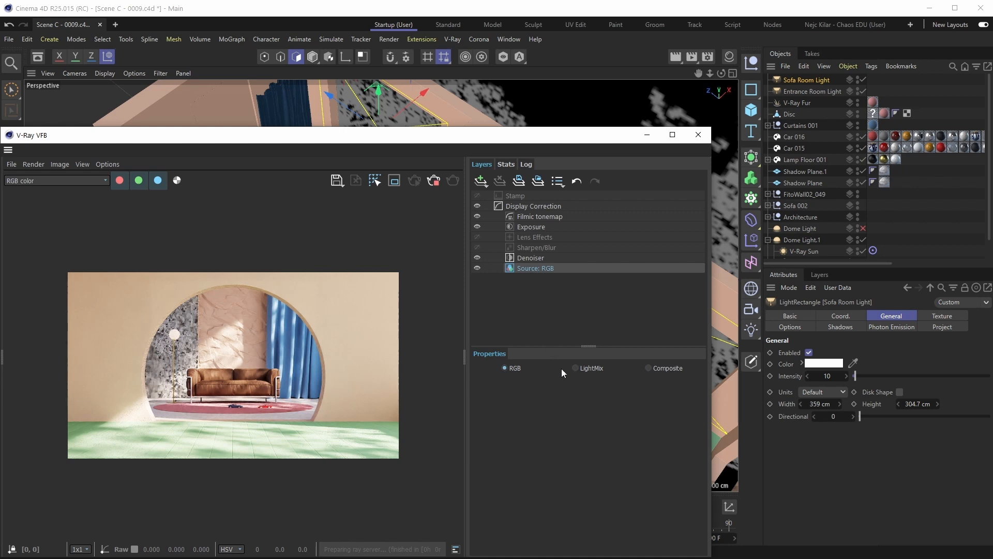
click(576, 369)
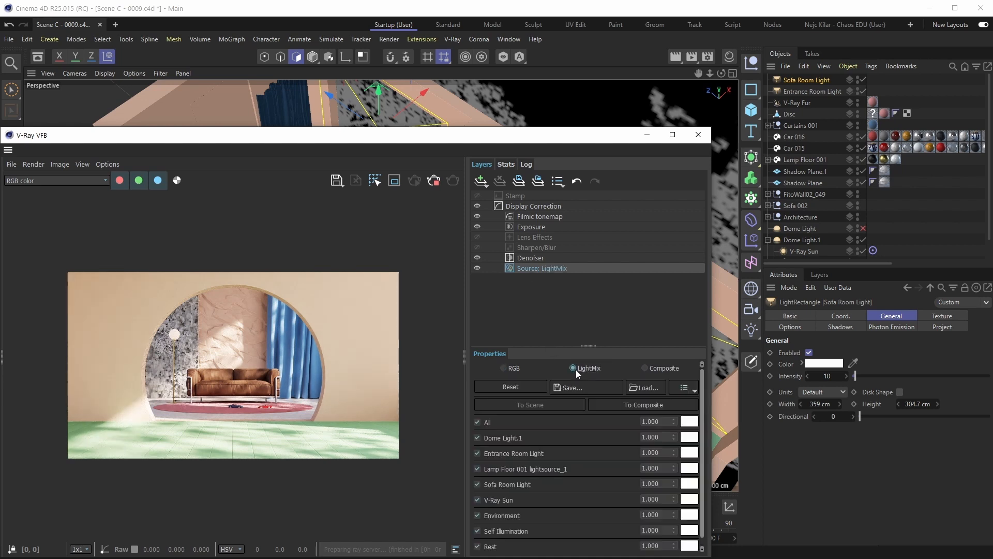
drag(585, 346, 587, 316)
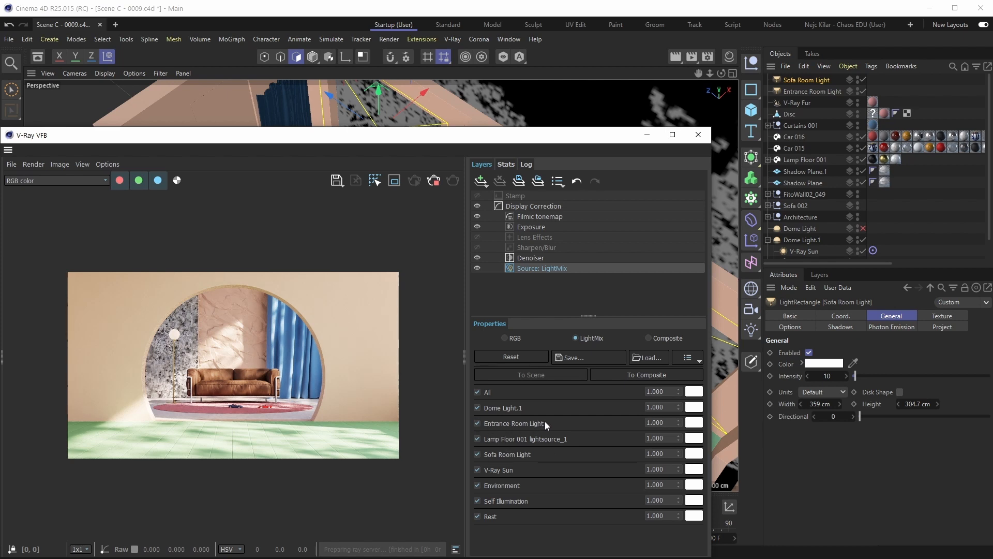
Preview the Entrance Room Light's effect in Light Mix by switching it off and on and trying multipliers of 3 and 0.268
click(478, 423)
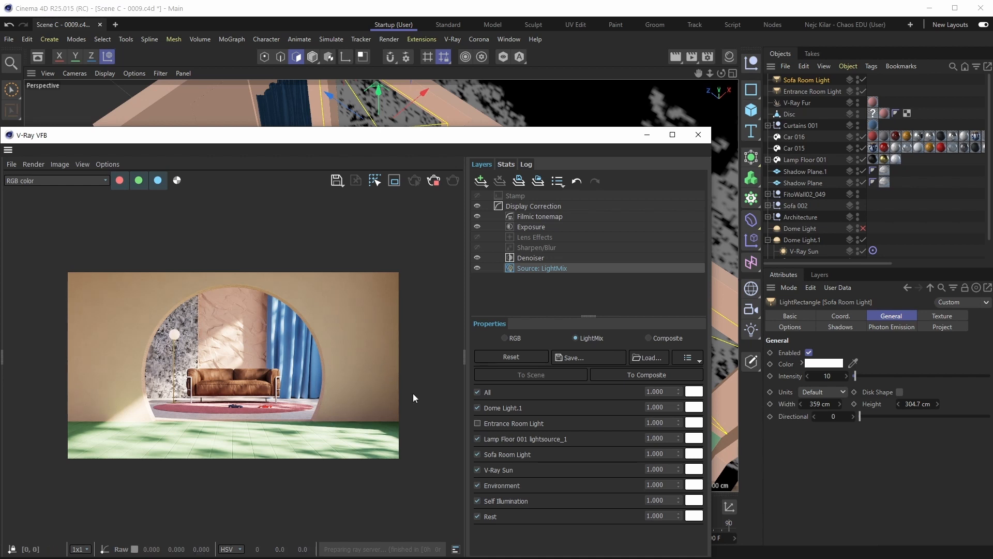
click(477, 422)
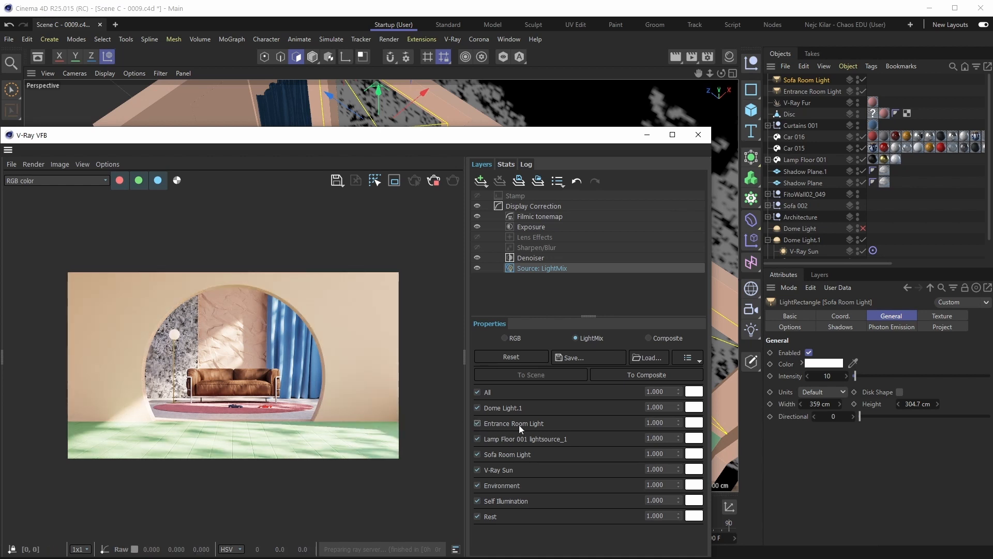
click(668, 423)
text(3)
key(Return)
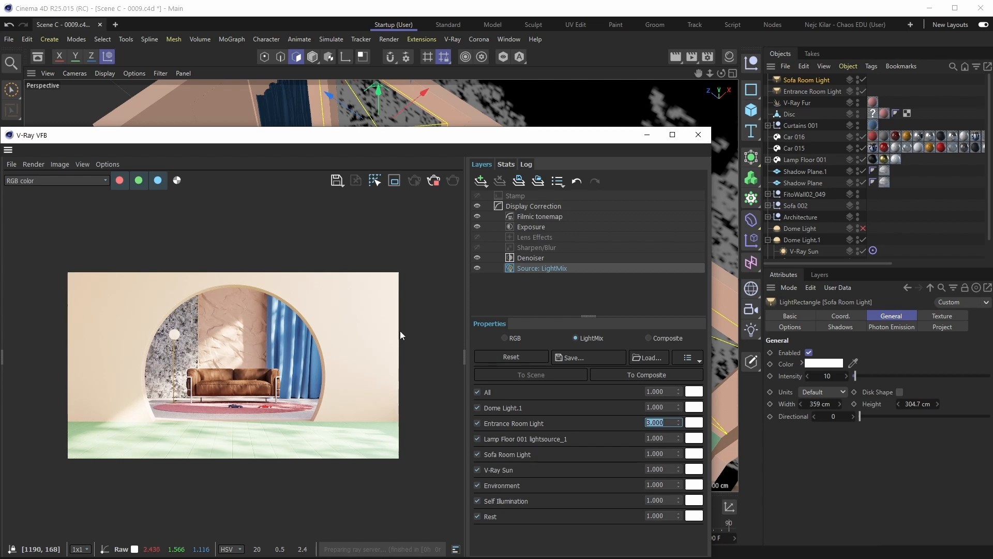
drag(679, 423, 673, 16)
drag(673, 5, 674, 1)
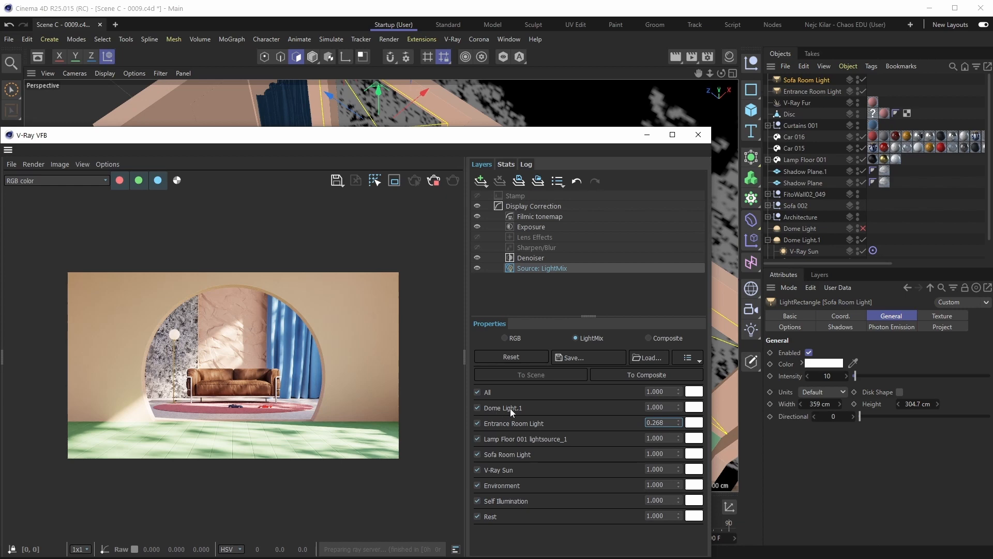
Switch Dome Light.1 off and on repeatedly in Light Mix to examine its contribution to the render
click(478, 408)
click(478, 408)
click(479, 409)
click(479, 409)
click(479, 409)
click(480, 409)
Rename the Dome Light.1 object as V-Ray Sky and restart the interactive render to update the Light Mix entries
scroll(860, 220, down, 2)
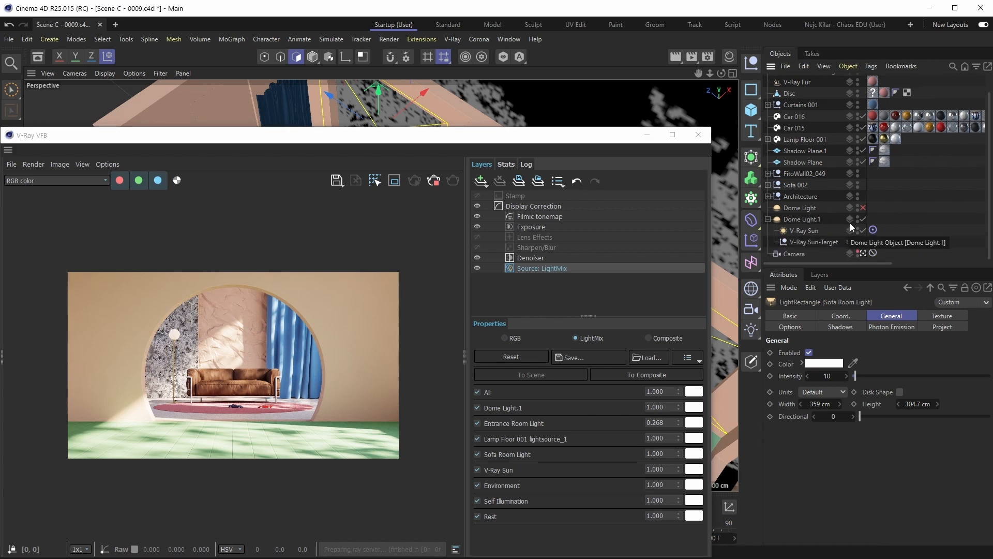
double_click(804, 219)
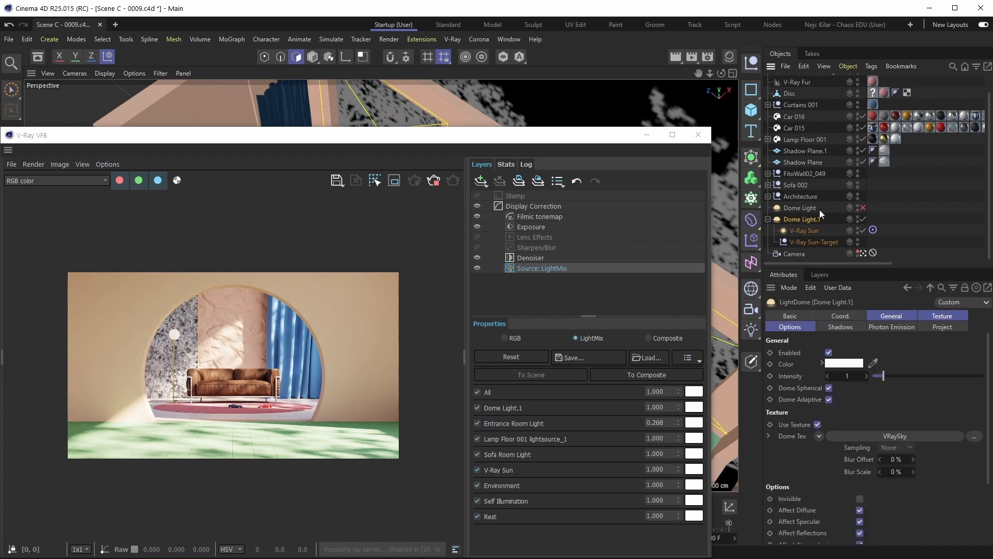
text(V-Ray Sky)
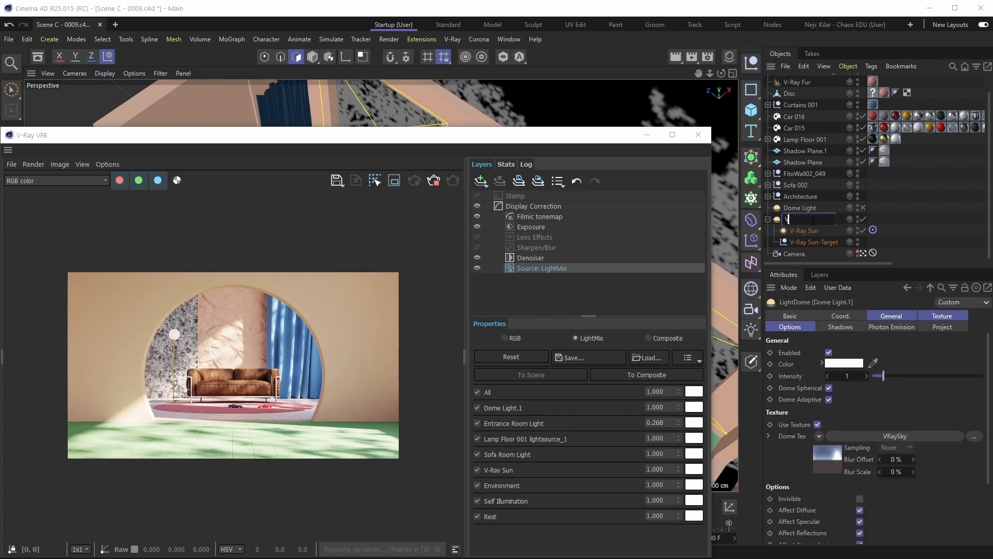
key(Return)
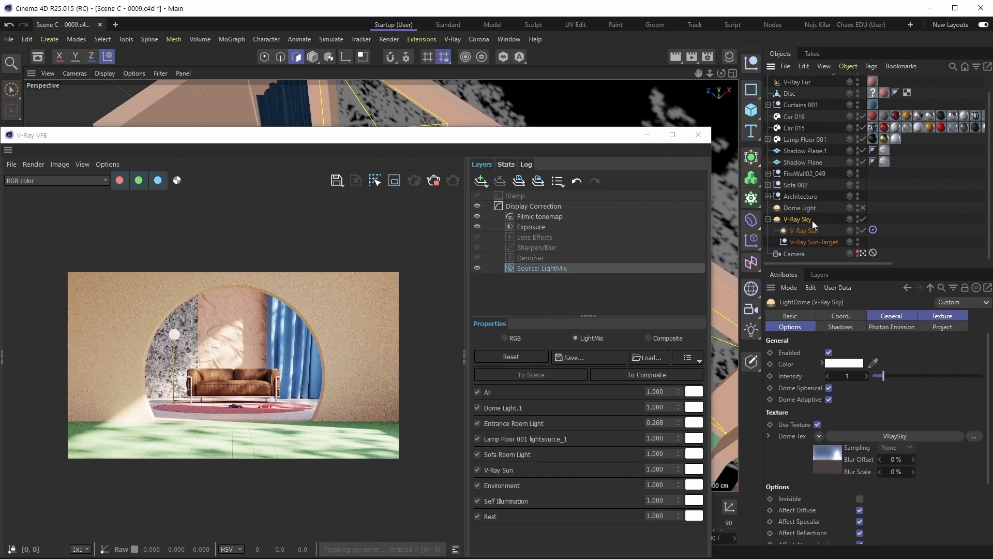
click(432, 185)
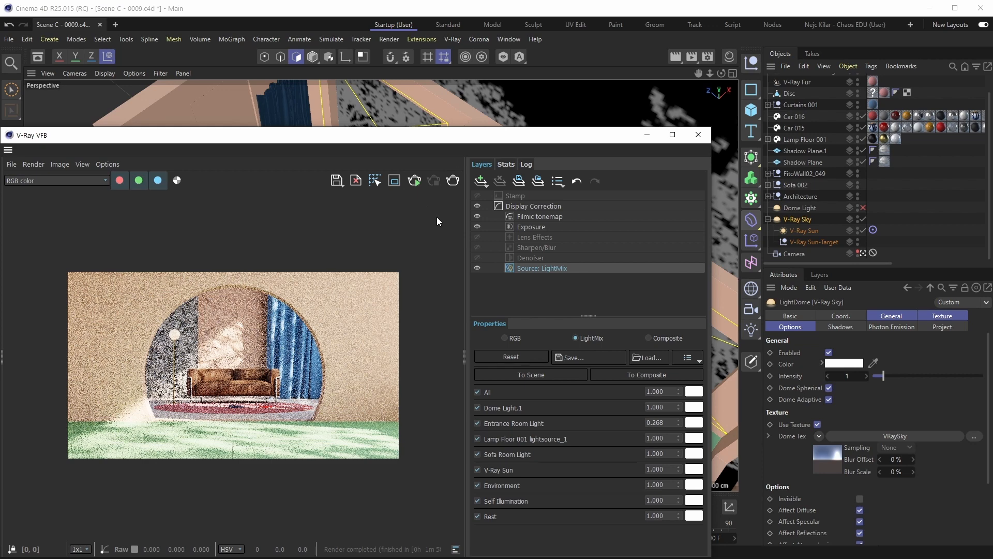
click(551, 267)
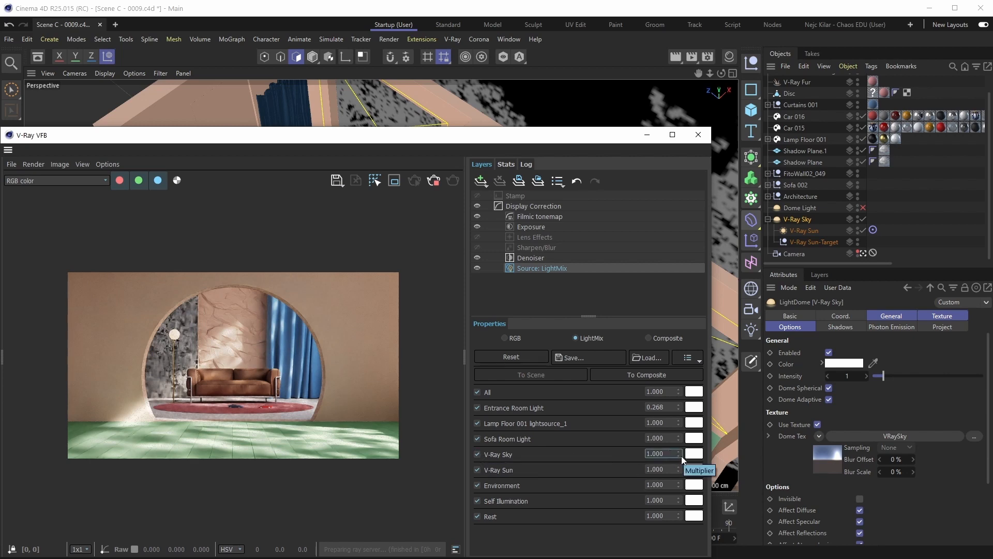
Try V-Ray Sky multipliers of 2 and 5 in Light Mix and restore the multiplier to 1
double_click(655, 454)
text(2)
key(Return)
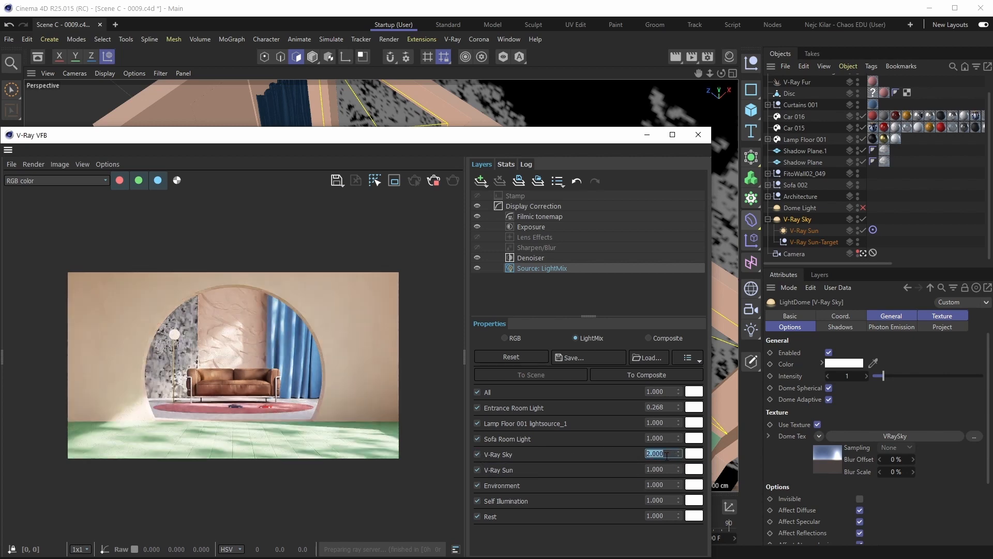
text(5)
key(Return)
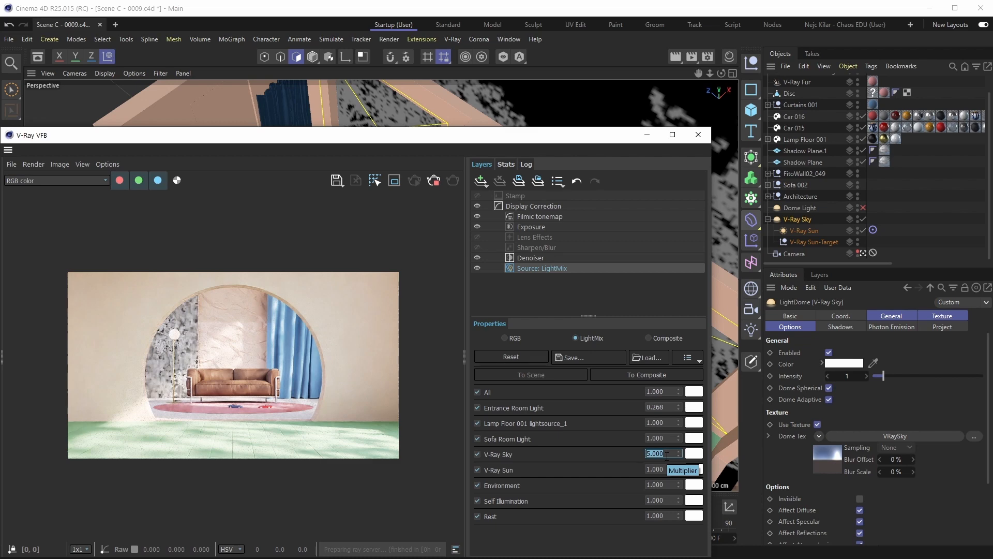
text(1)
key(Return)
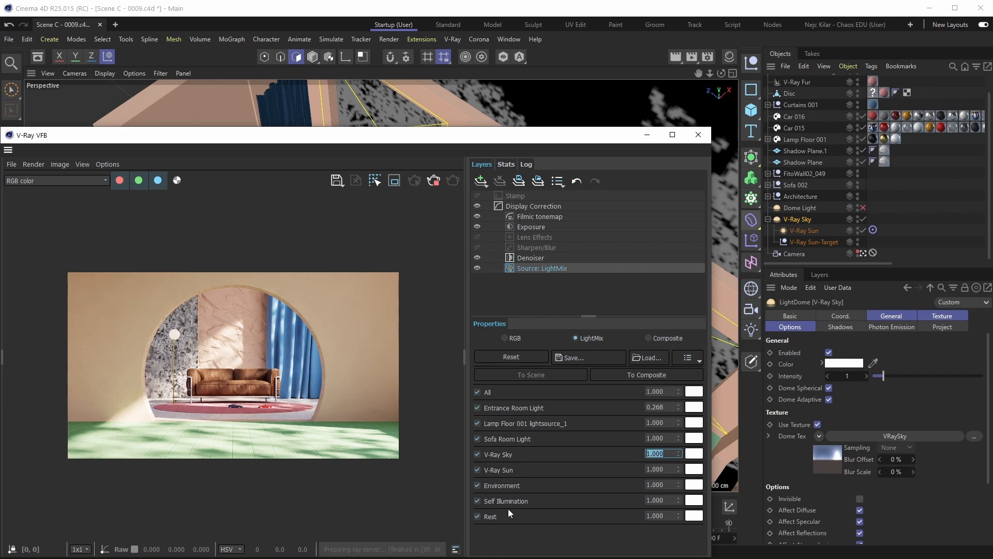
Toggle the Environment and Self Illumination entries in Light Mix to check their contribution to the render
click(478, 486)
click(478, 501)
click(477, 486)
Try the Entrance Room Light's Light Mix multiplier at 1 and 0, and set it to 0.250
double_click(656, 407)
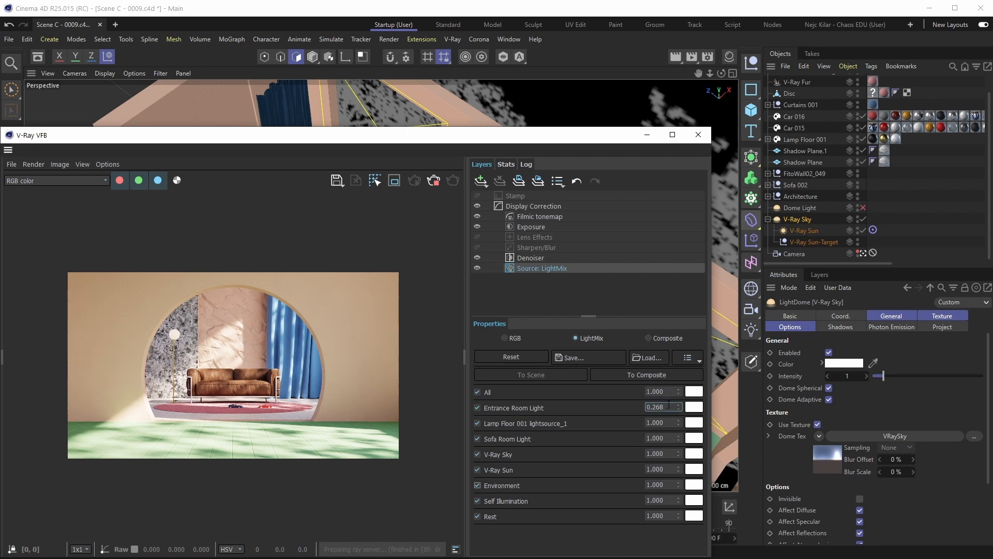
text(1)
key(Return)
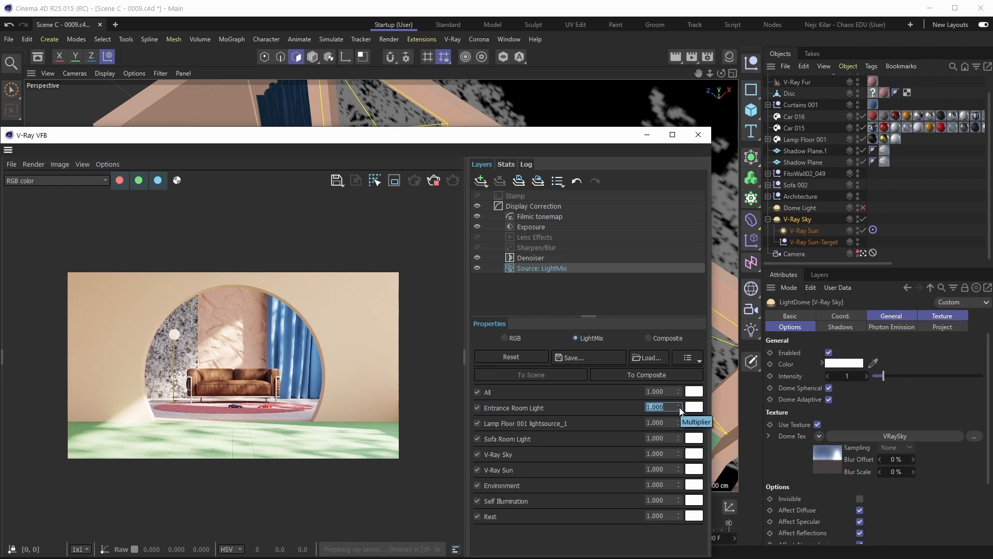
drag(679, 408, 677, 551)
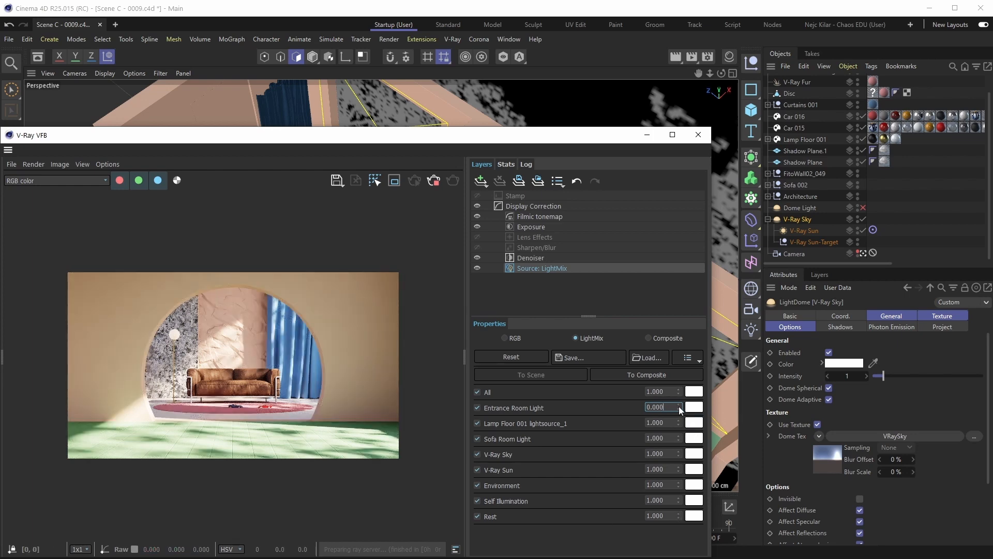
drag(681, 407, 659, 121)
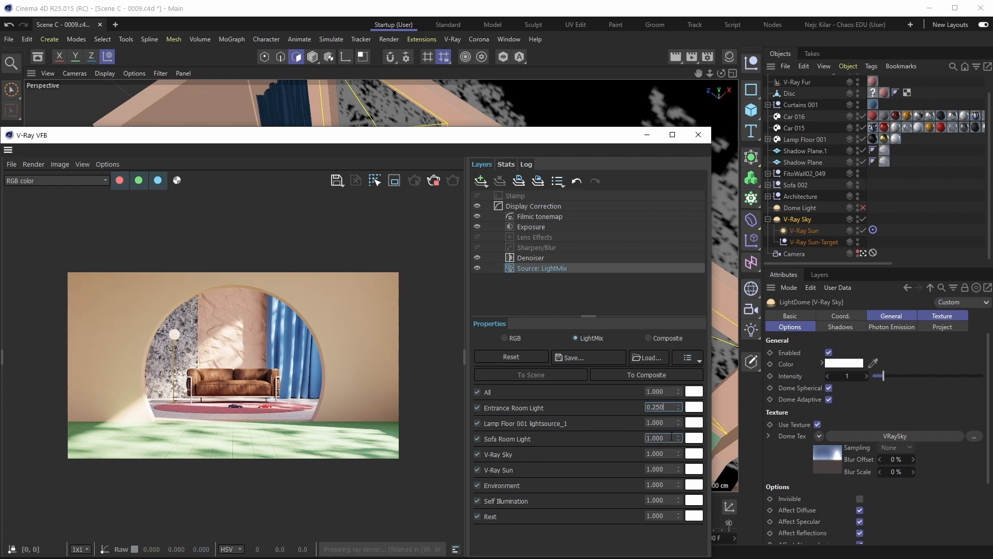
Try Sofa Room Light multipliers of 0.5 and 2 in Light Mix, and set the multiplier to 1.5
drag(671, 438, 648, 438)
text(.5)
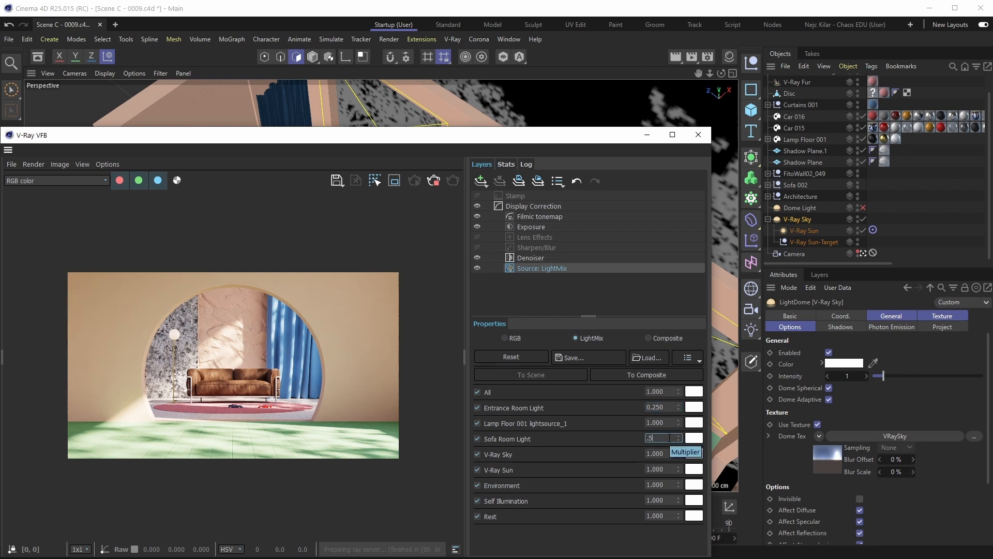
key(Return)
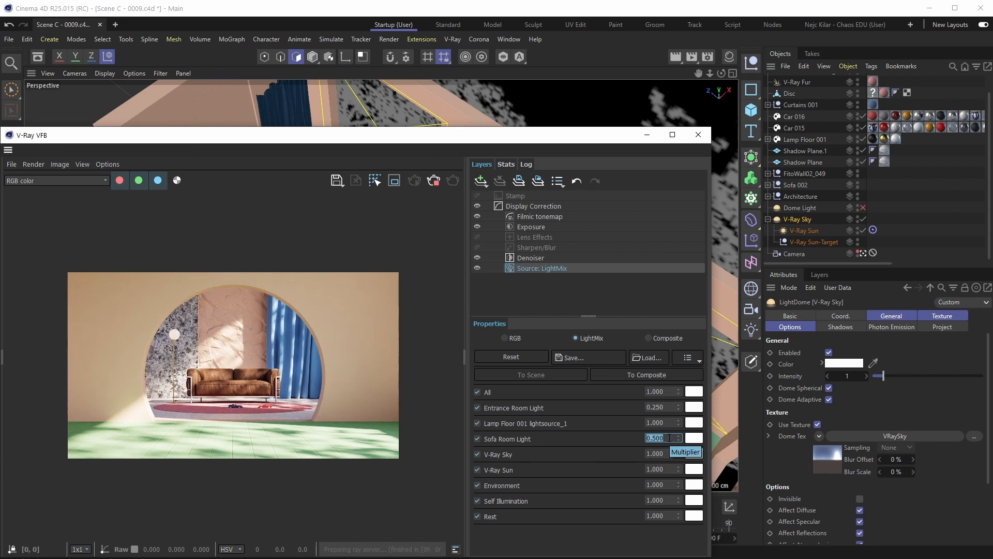
text(2)
key(Return)
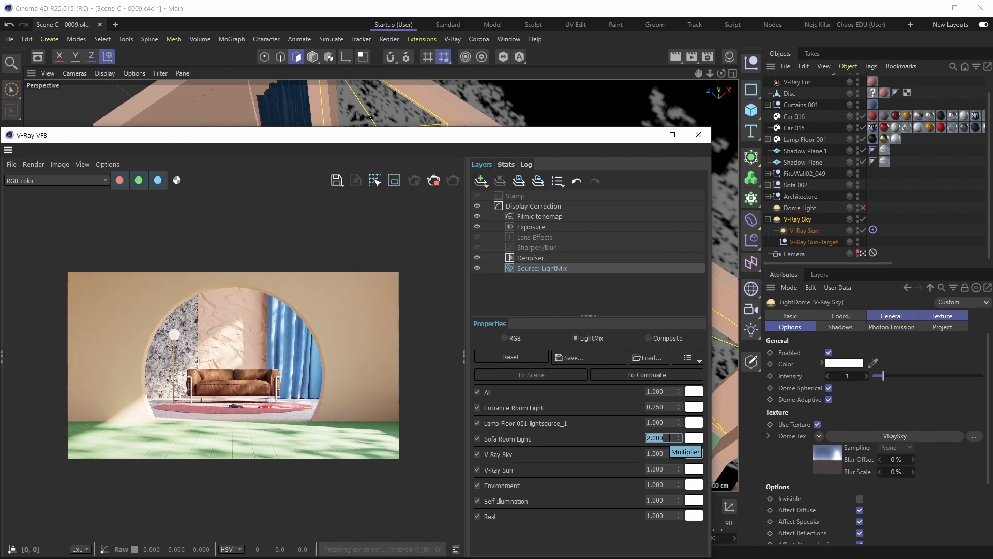
text(1.5)
key(Return)
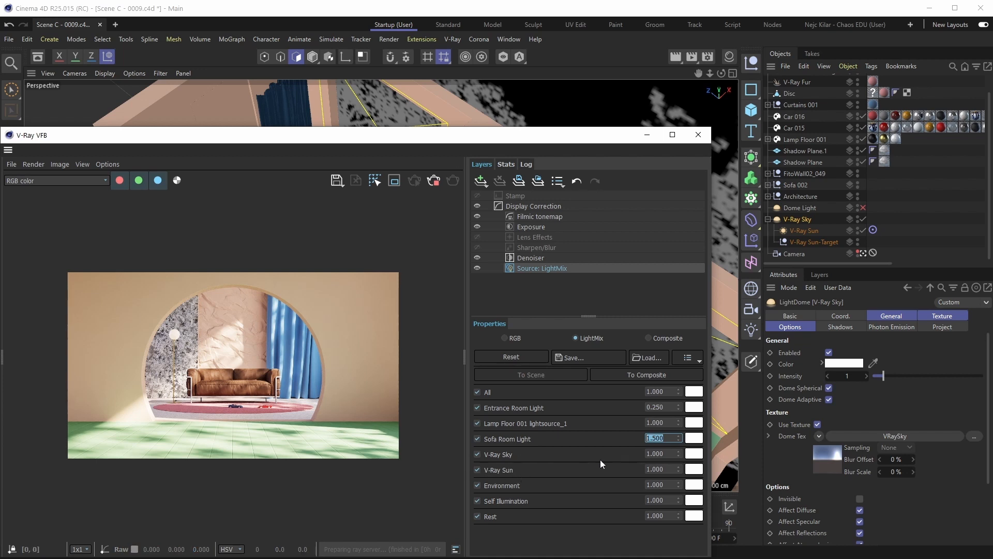
Reduce the V-Ray Sky multiplier in Light Mix to 0.800
drag(678, 454, 700, 482)
drag(661, 454, 665, 454)
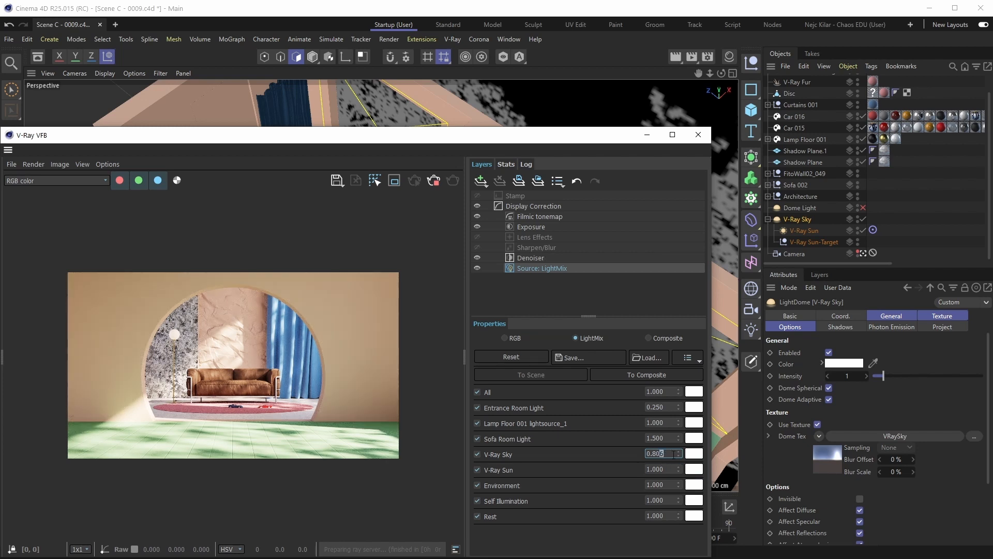
text(0)
key(Return)
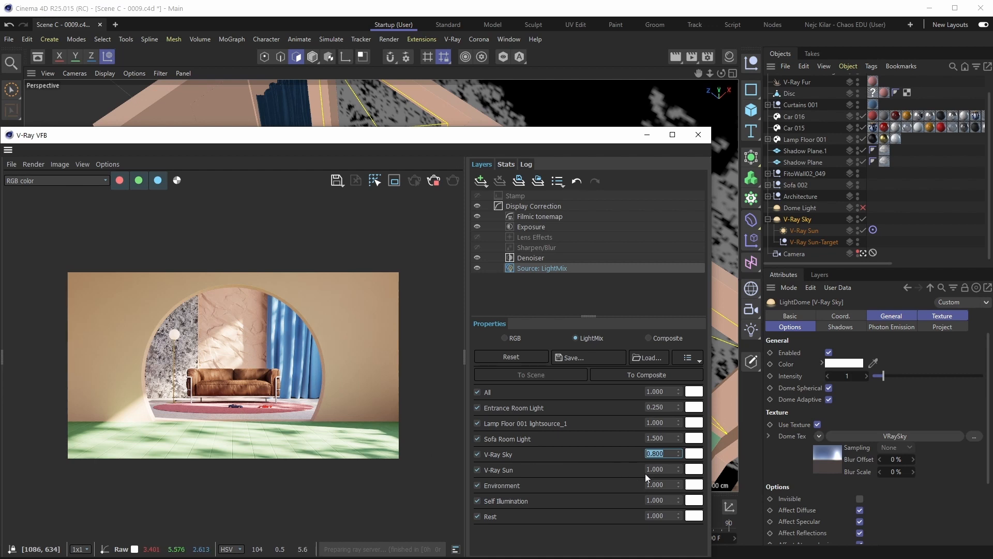
Reduce the V-Ray Sun multiplier in Light Mix to 0.500
click(679, 468)
drag(681, 475, 690, 532)
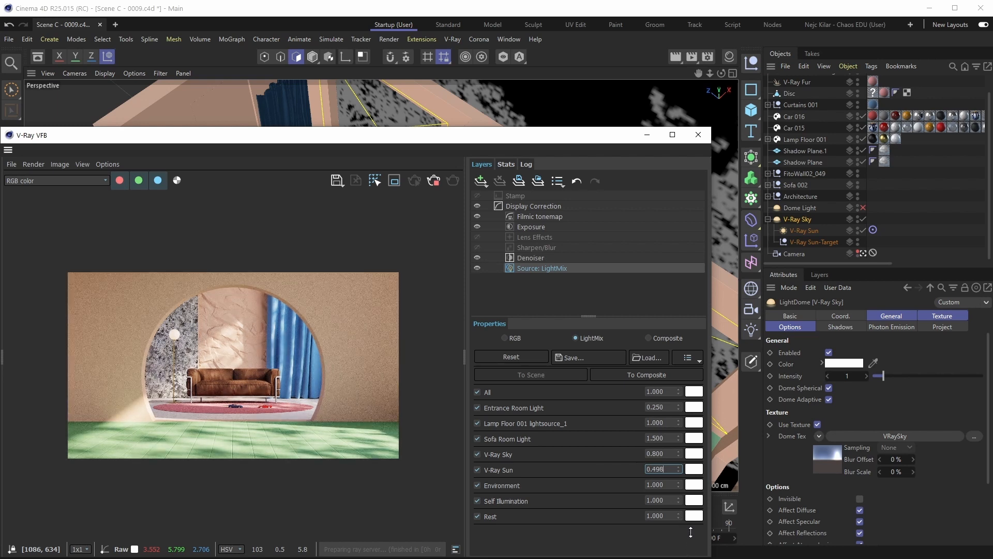
double_click(656, 469)
text(5)
key(Return)
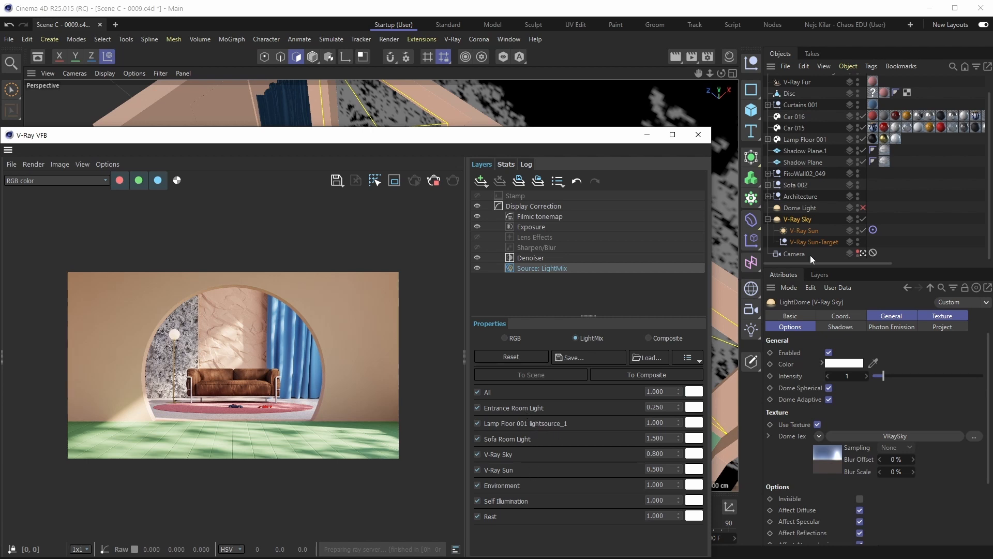
Select the Entrance Room Light object to show its general light attributes
scroll(834, 139, up, 2)
click(817, 93)
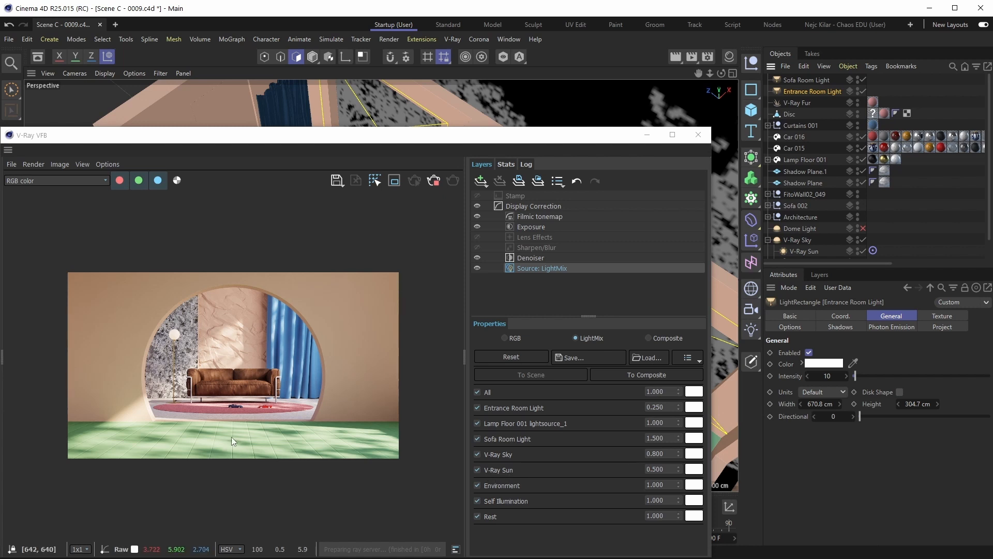
Try a saturated magenta-purple colour for the V-Ray Sun in Light Mix, and cancel the change
click(698, 473)
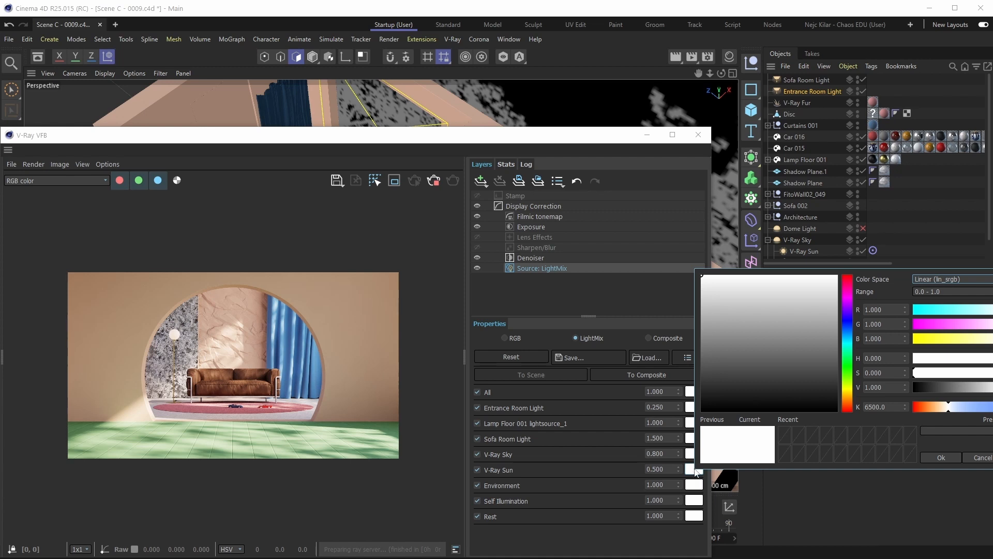
drag(725, 273, 435, 174)
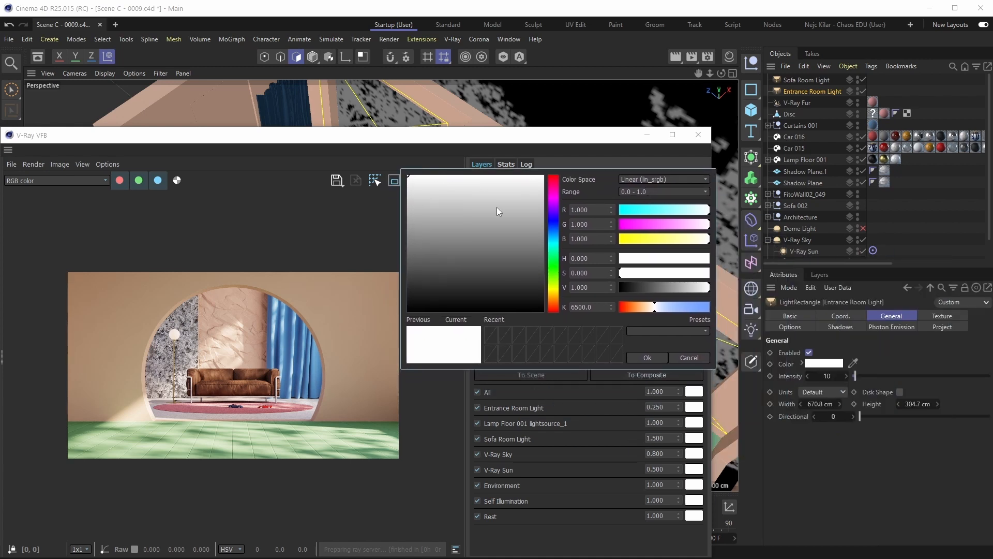
drag(555, 219, 564, 159)
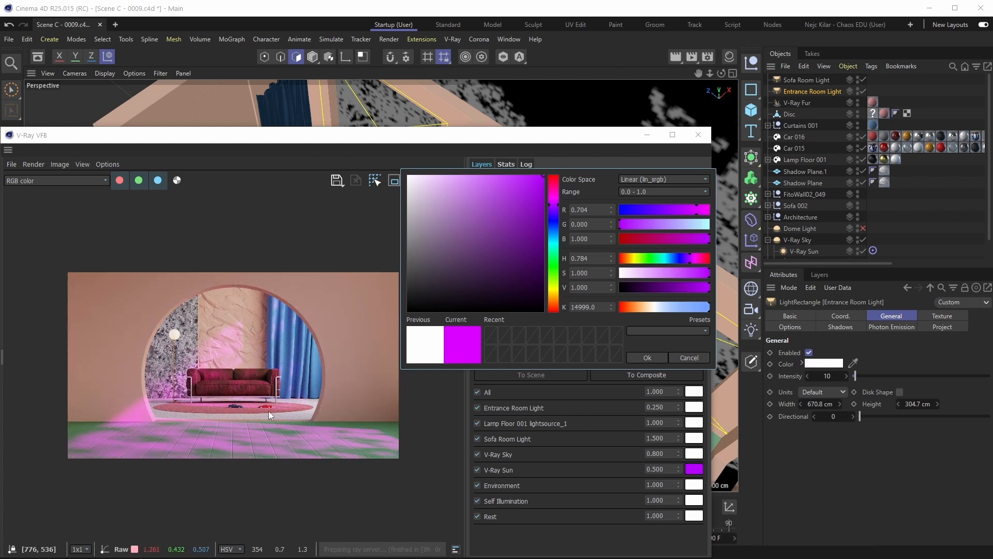
drag(502, 218, 548, 163)
click(690, 359)
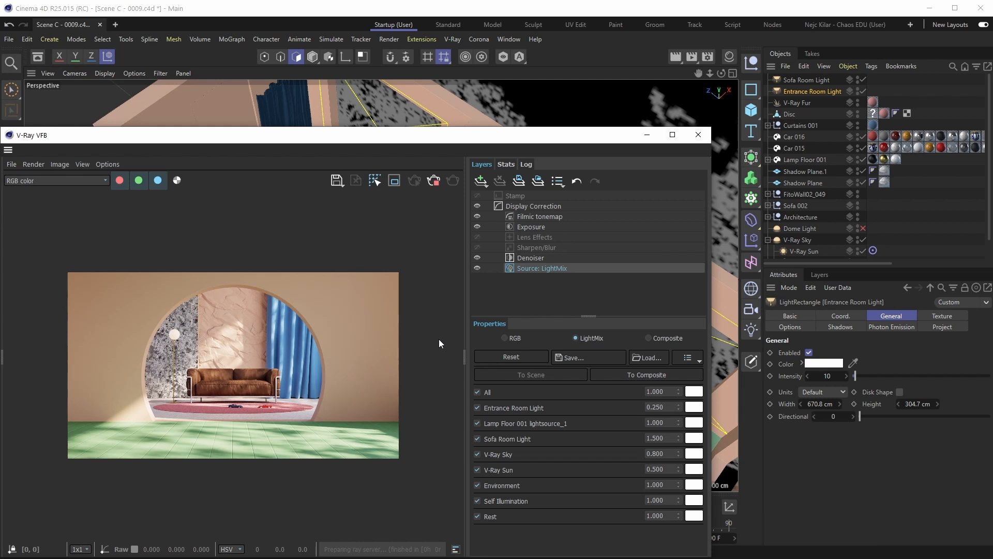
Try a softer blue-violet tint for the V-Ray Sun in Light Mix, and discard it
click(694, 468)
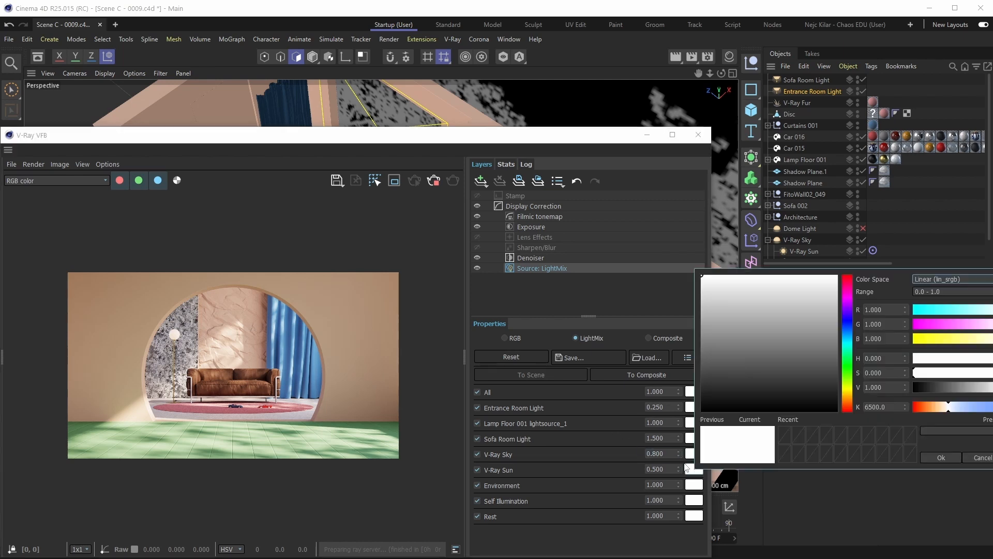
drag(558, 310, 556, 340)
drag(652, 356, 686, 337)
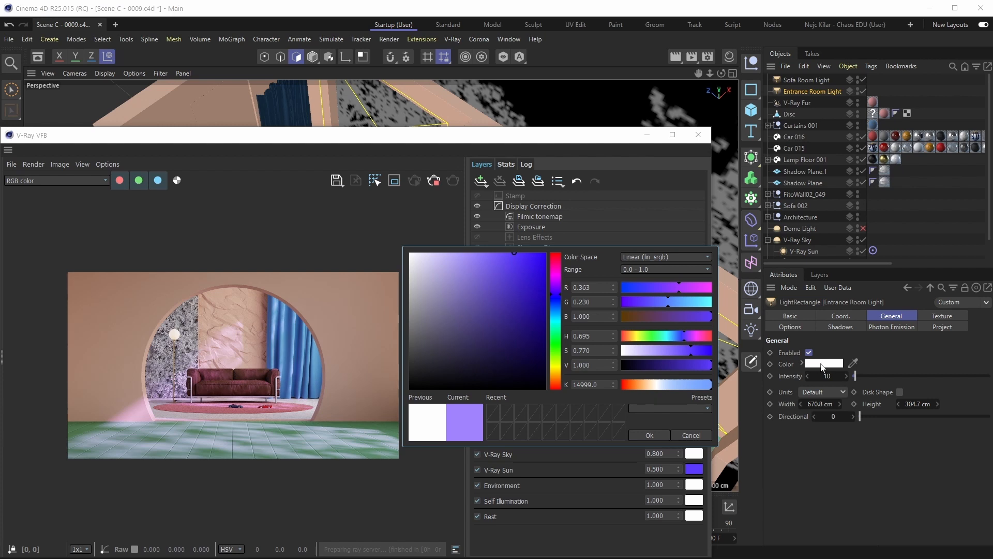
click(691, 436)
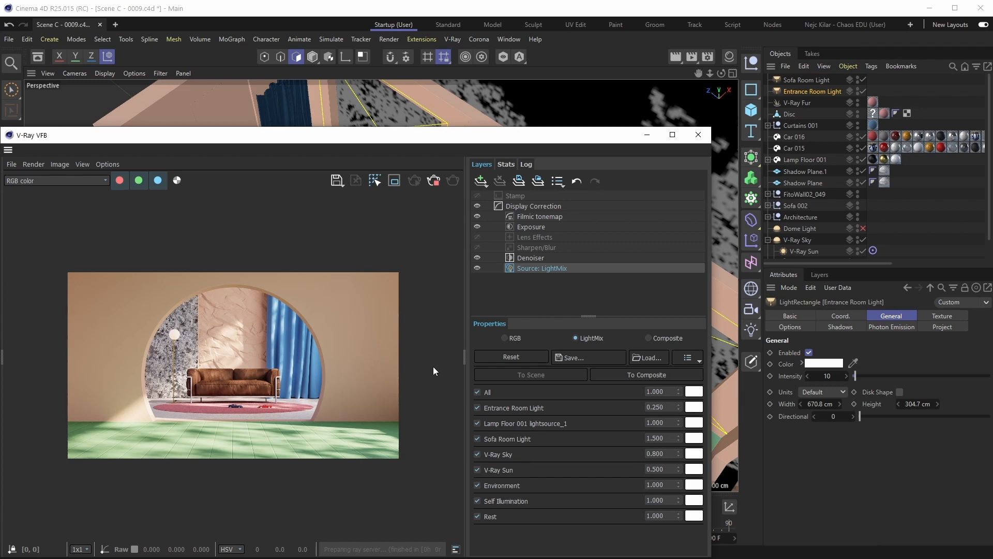
Inspect the sofa area in the render, shrink the frame buffer window to uncover the viewport, and save the scene
scroll(238, 382, up, 1)
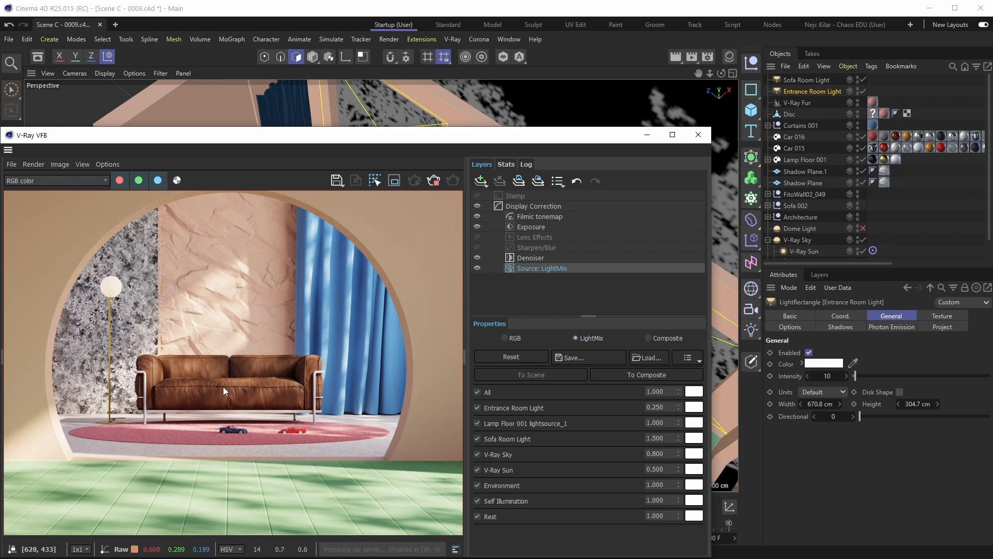
scroll(222, 386, up, 1)
middle_drag(236, 377, 230, 386)
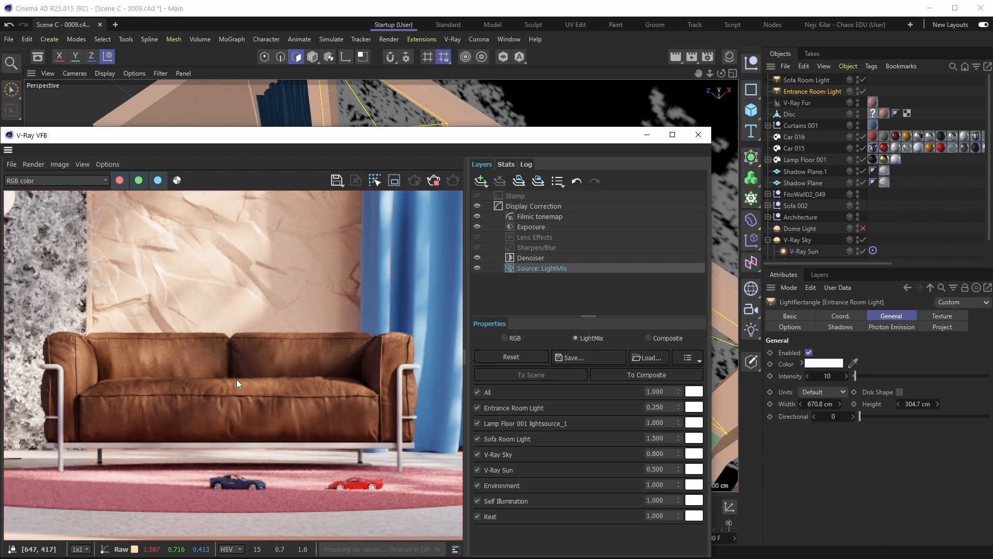
scroll(377, 427, down, 3)
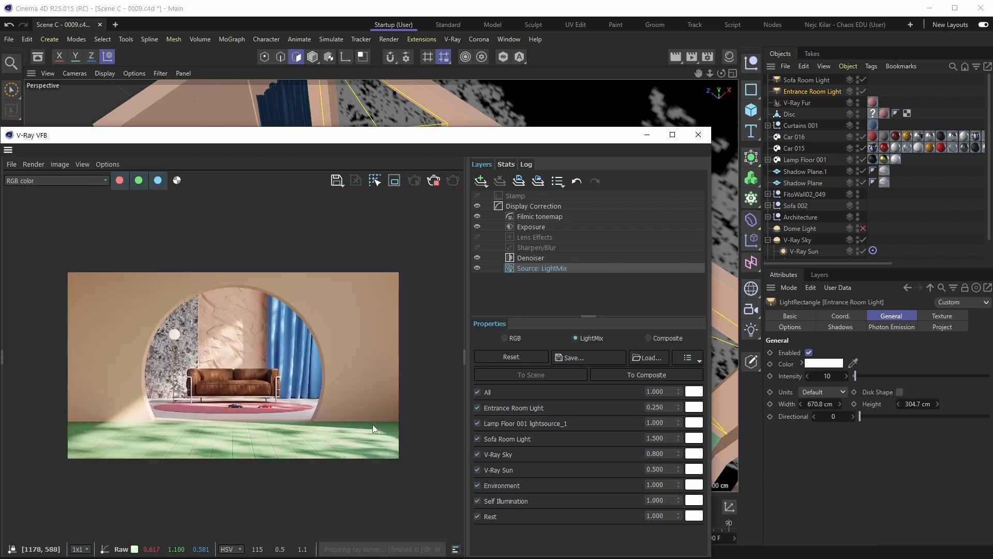
scroll(370, 427, up, 1)
scroll(369, 422, down, 3)
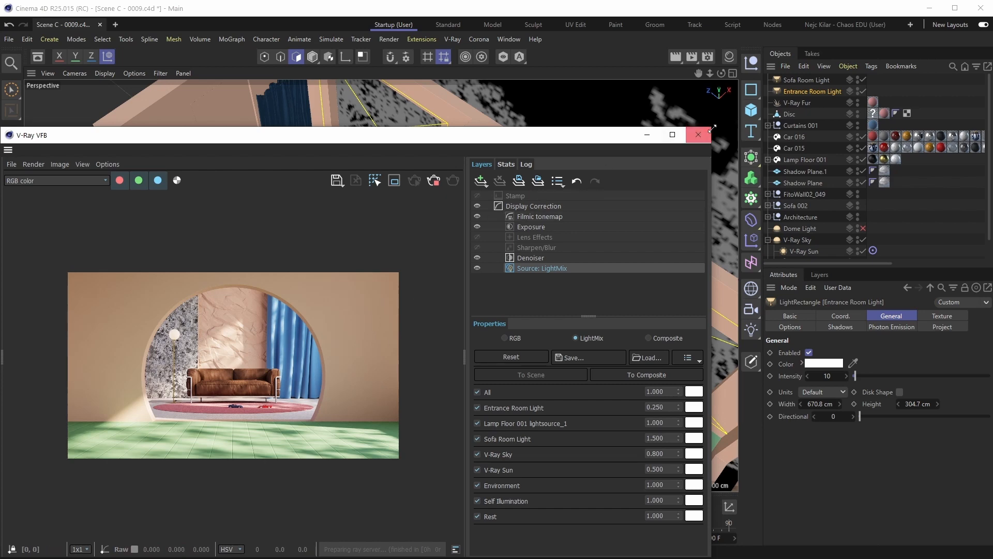
drag(675, 163, 596, 281)
click(376, 224)
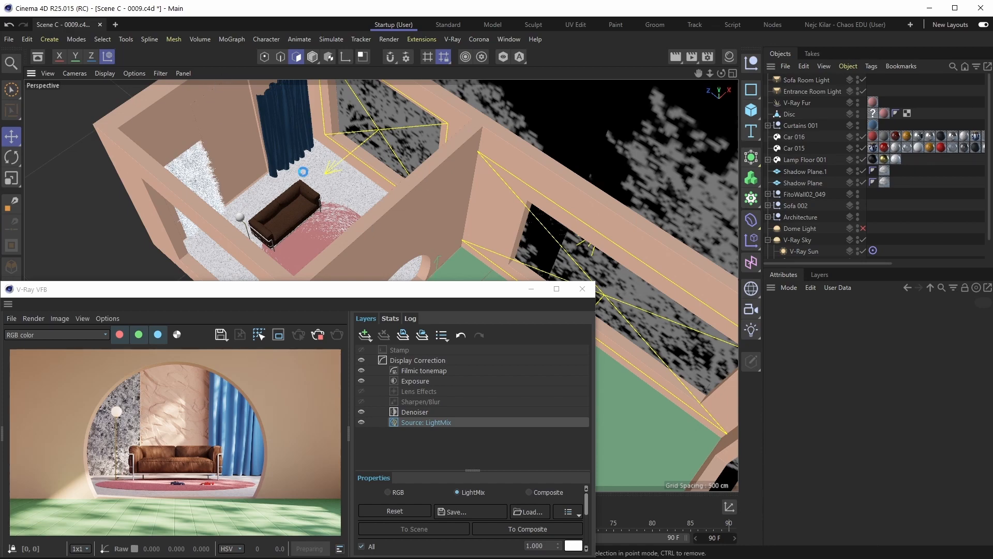
key(ctrl+s)
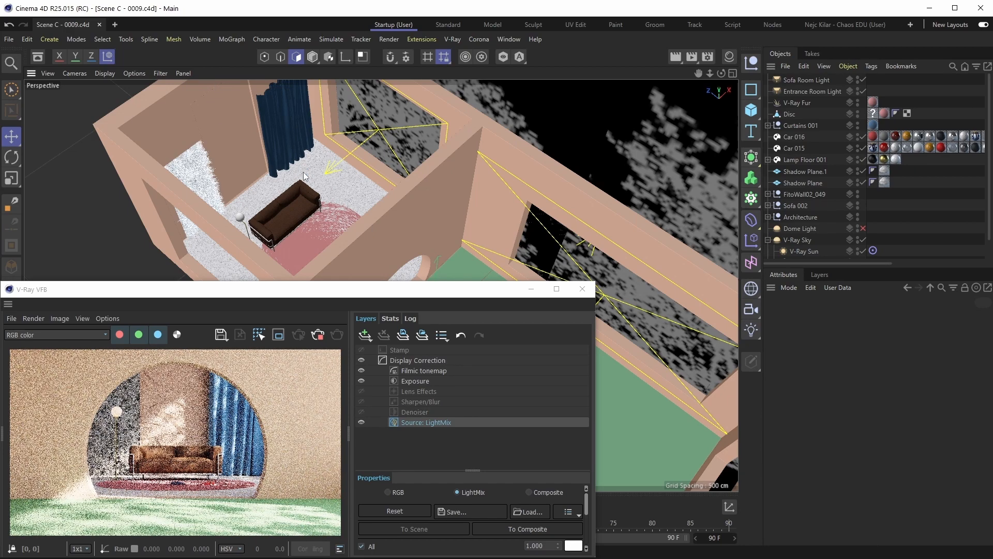
Add a V-Ray Rectangle Light and move it into the sofa room, in line with the sofa in the top view
alt+drag(304, 177, 411, 110)
click(454, 41)
mouse_move(471, 157)
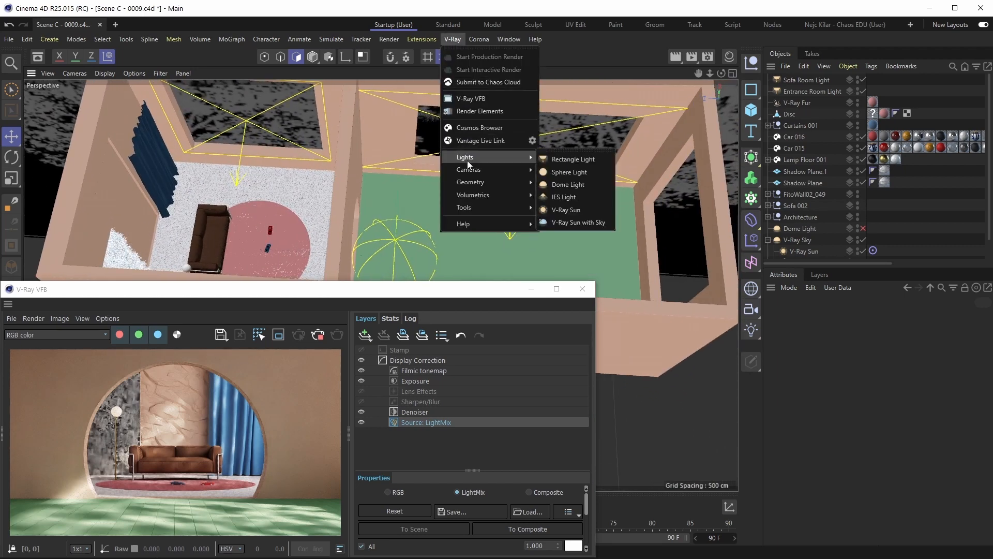
click(547, 159)
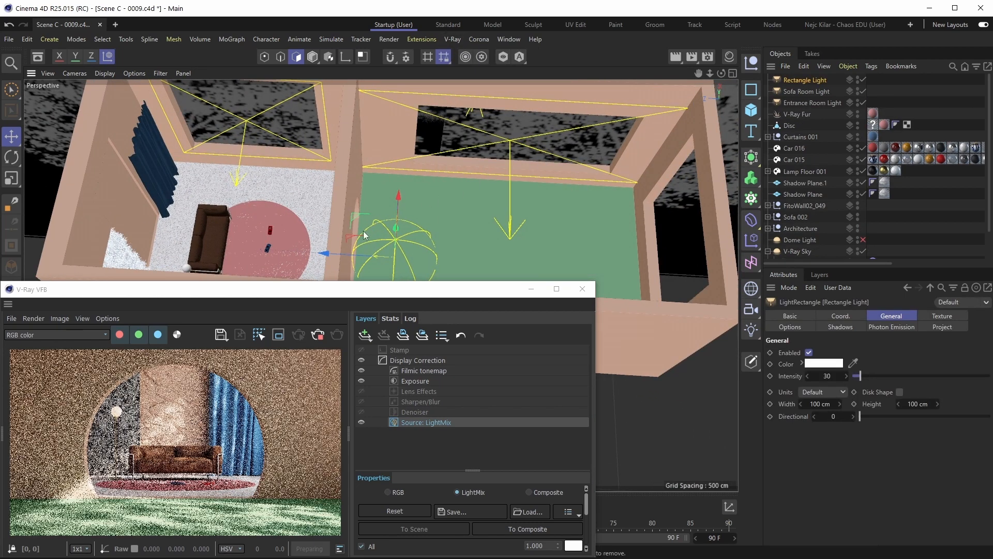
drag(337, 256, 233, 253)
alt+middle_drag(250, 246, 411, 76)
key(F2)
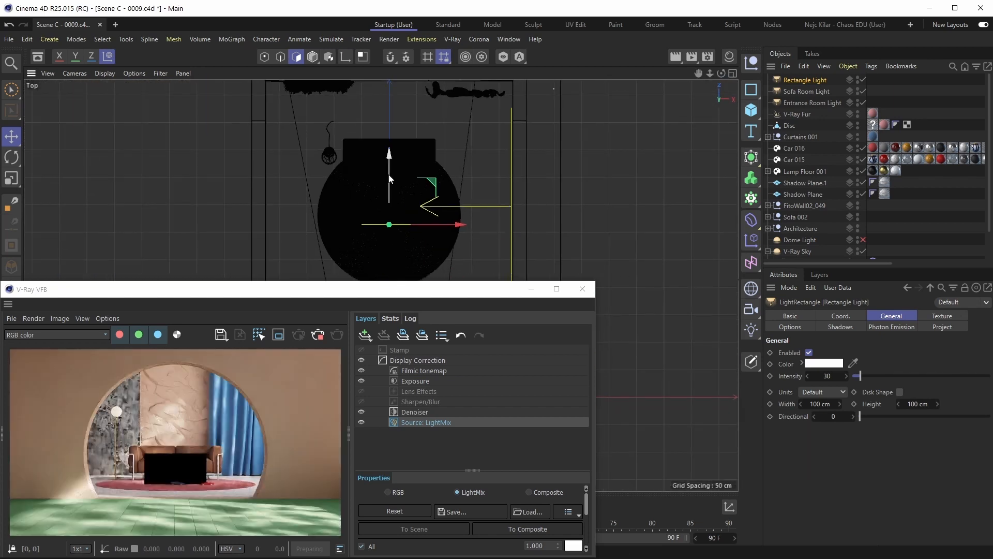
drag(390, 179, 394, 108)
Rotate the new rectangle light to a pitch of -90° so it faces straight down
scroll(401, 124, up, 2)
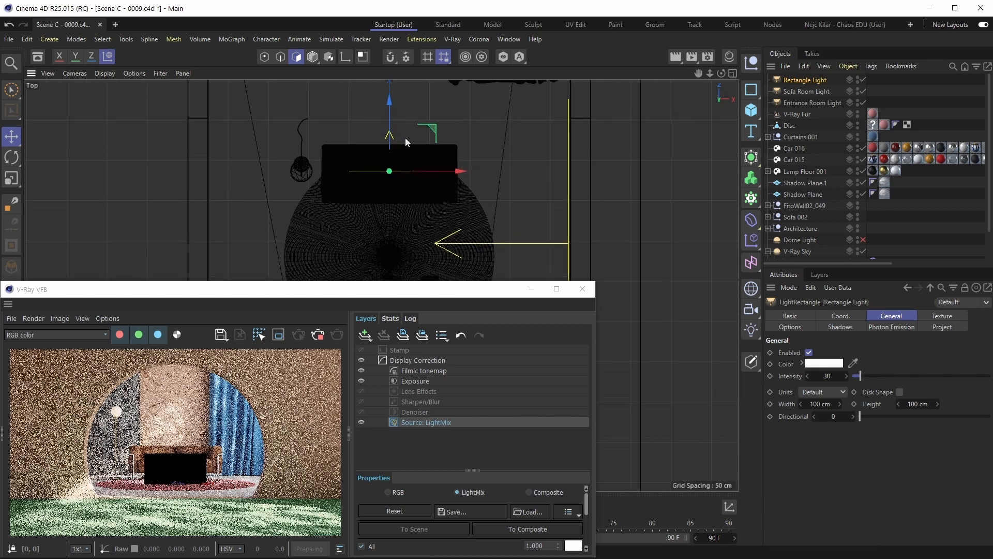
alt+middle_drag(405, 139, 406, 165)
key(r)
drag(391, 215, 391, 88)
key(e)
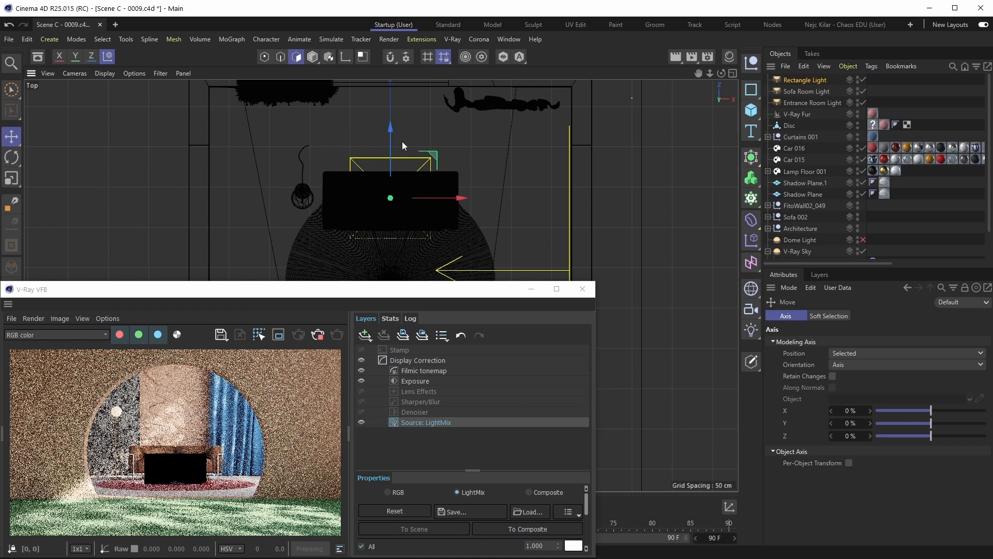
Raise the rectangle light above the sofa to a Y position of about 273 cm
key(F1)
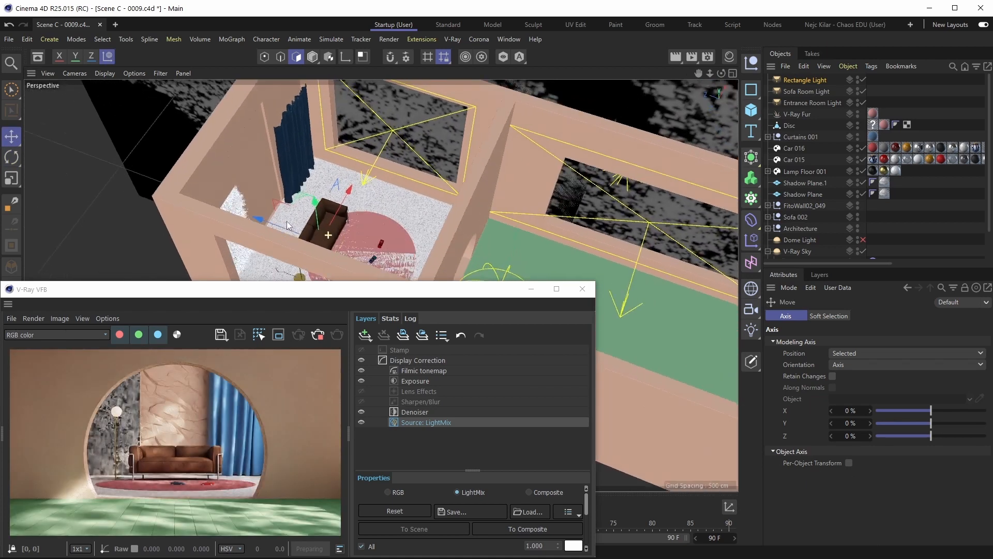
alt+drag(288, 225, 266, 223)
alt+middle_drag(326, 206, 344, 220)
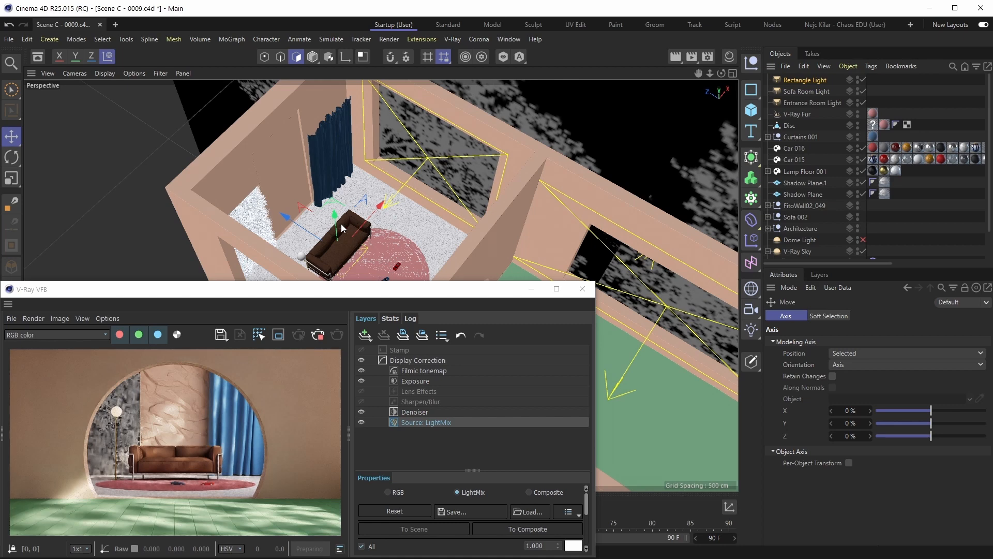
drag(336, 219, 328, 159)
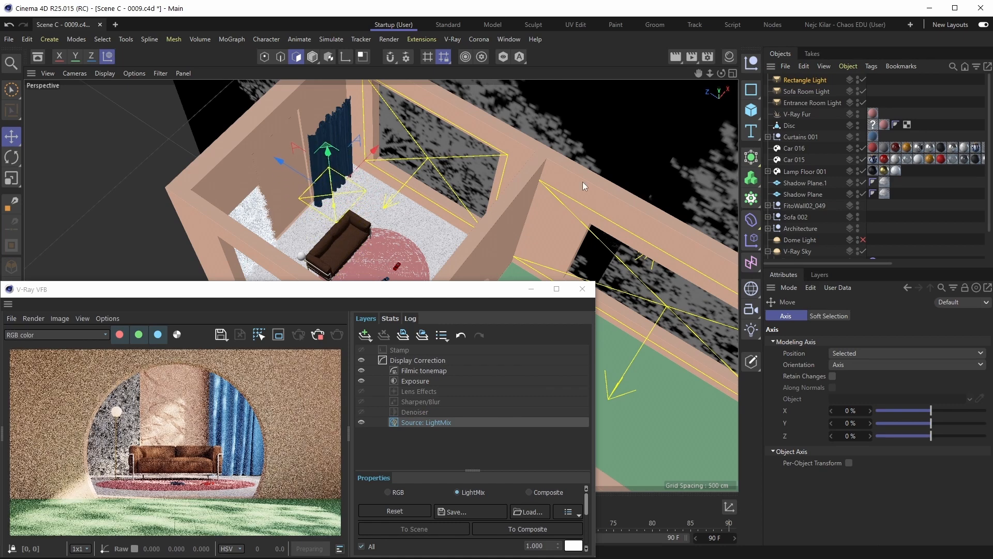
click(790, 80)
click(844, 316)
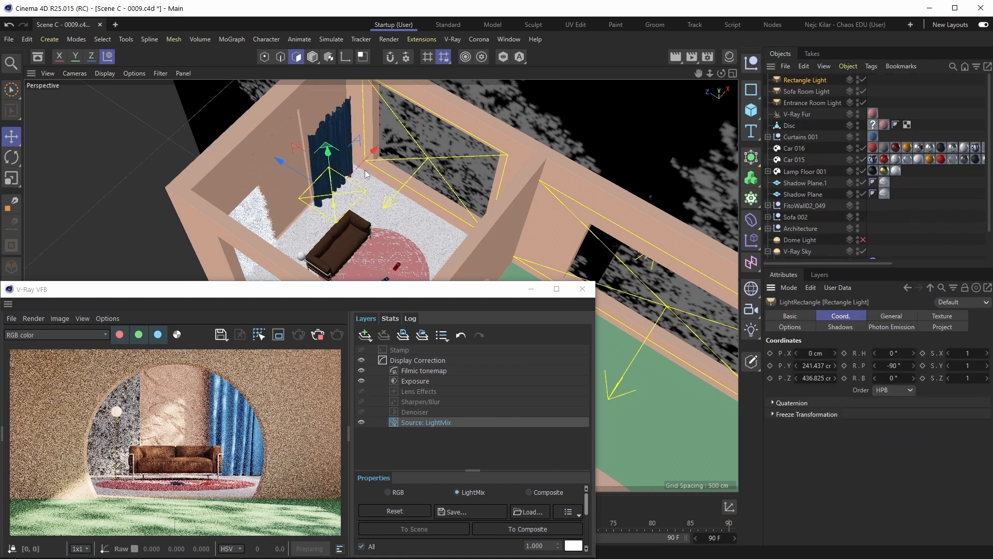
drag(333, 176, 336, 159)
mouse_move(354, 235)
alt+mouse_down()
mouse_move(312, 190)
mouse_move(411, 152)
mouse_move(337, 207)
mouse_move(371, 235)
alt+mouse_up()
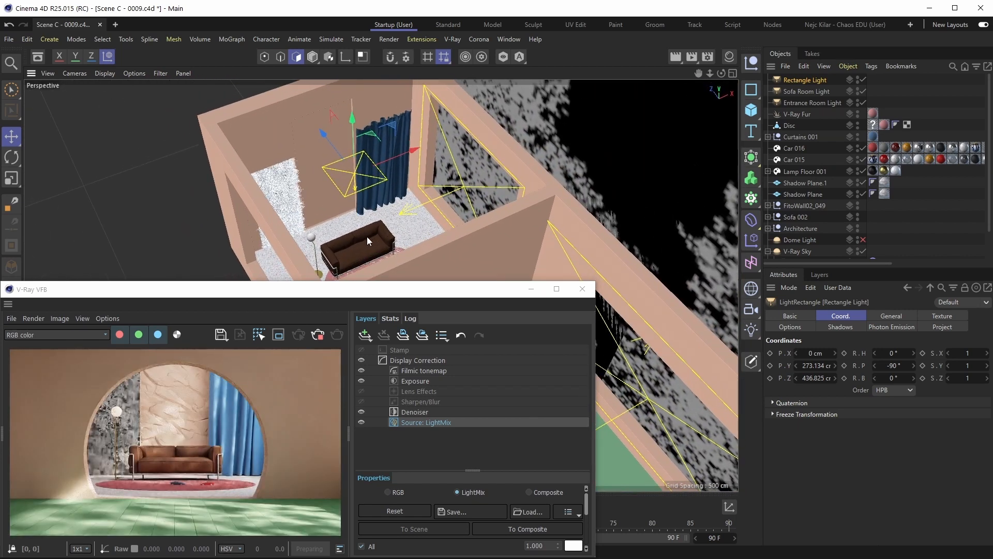
Enlarge the rectangle light to a width of 244.3 cm and a height of 139.9 cm
click(891, 316)
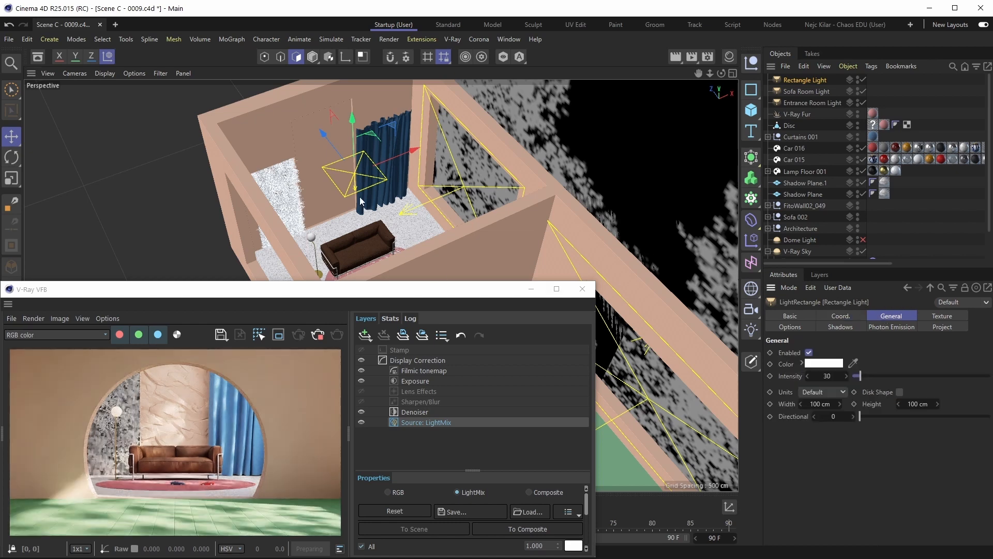
alt+drag(369, 233, 372, 241)
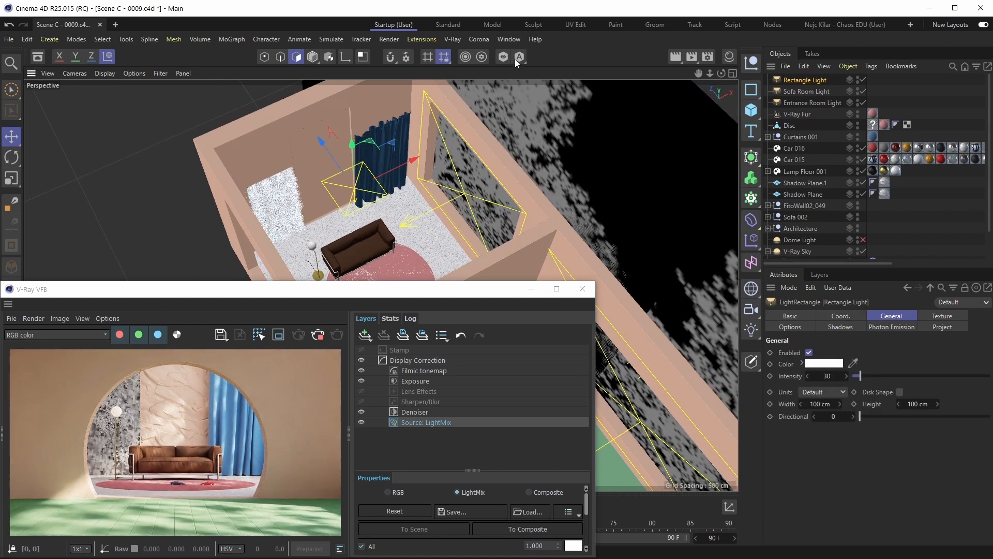
key(F2)
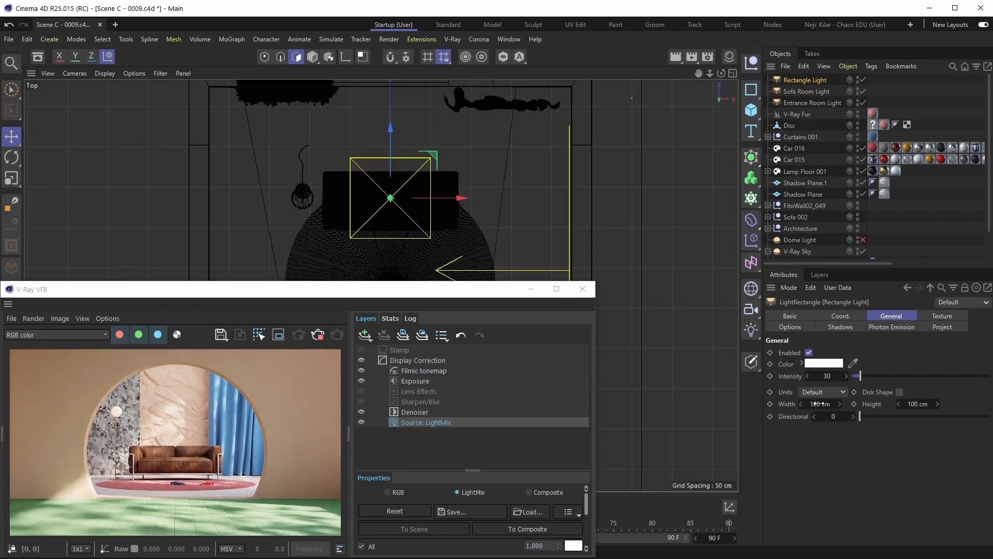
drag(820, 404, 935, 403)
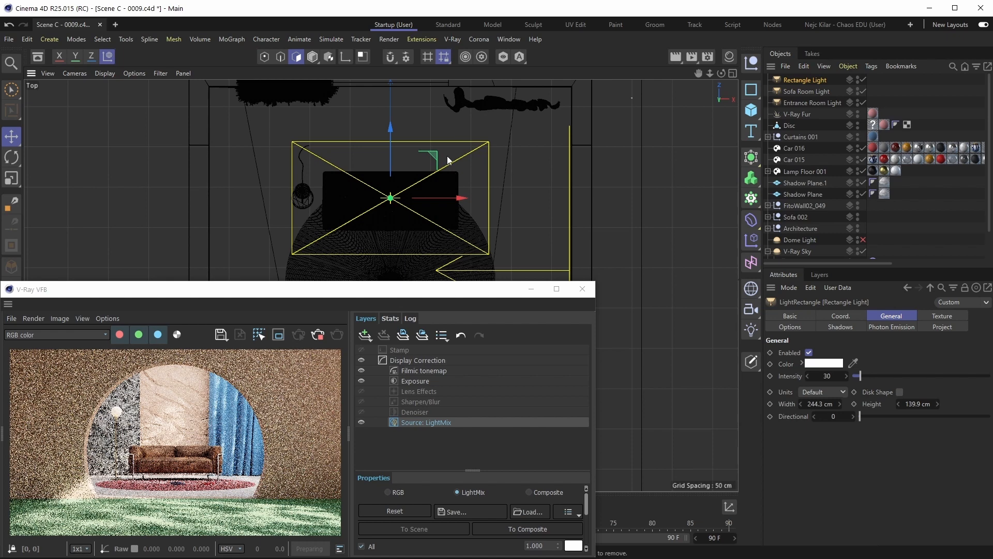
Try a Directional value of 0.905 on the rectangle light using a render region around the sofa, and clear the region
key(F1)
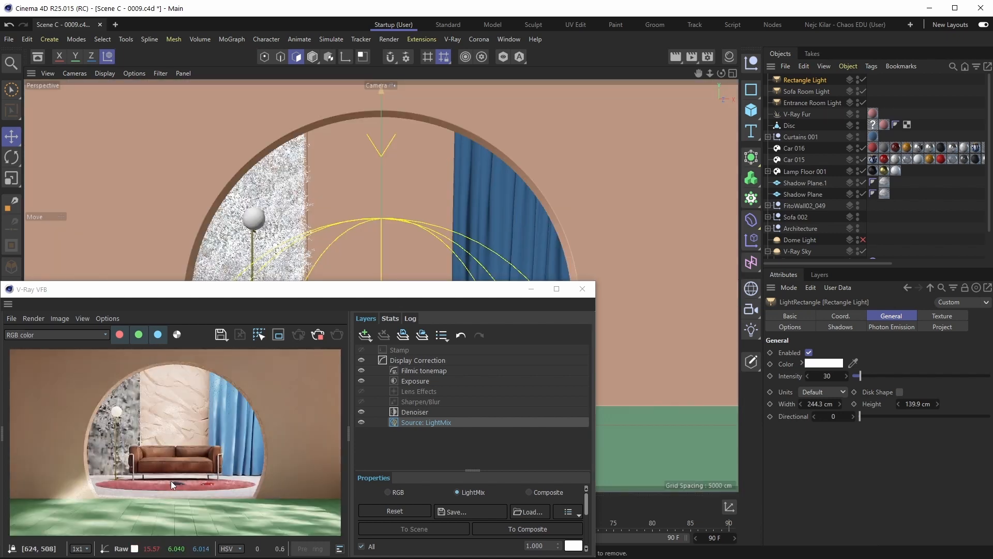
scroll(170, 480, up, 4)
click(278, 335)
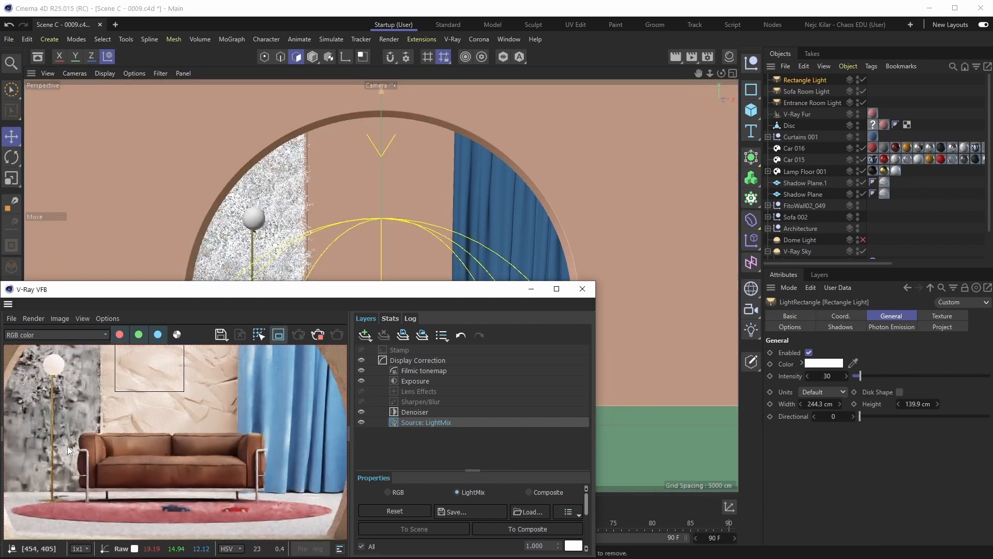
drag(57, 412, 298, 526)
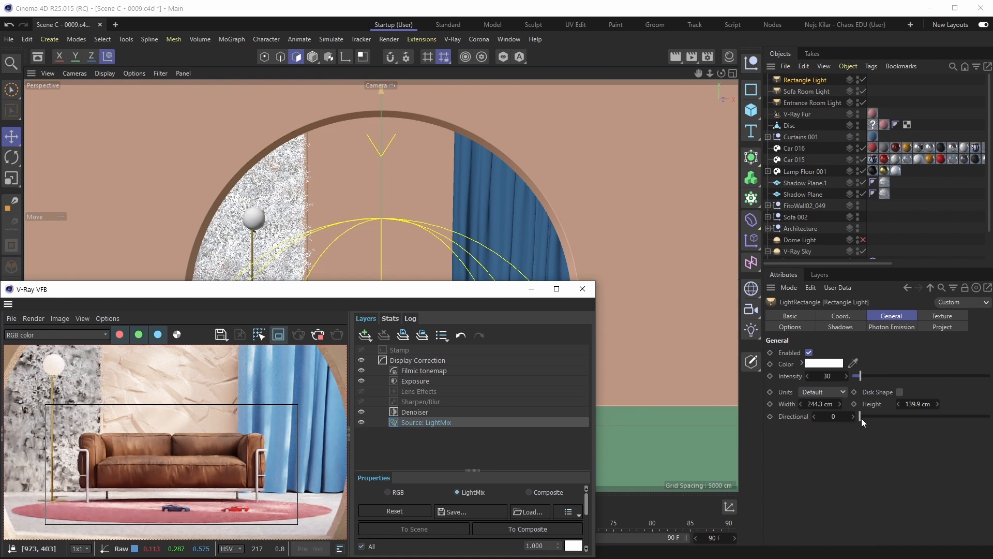
drag(862, 418, 978, 417)
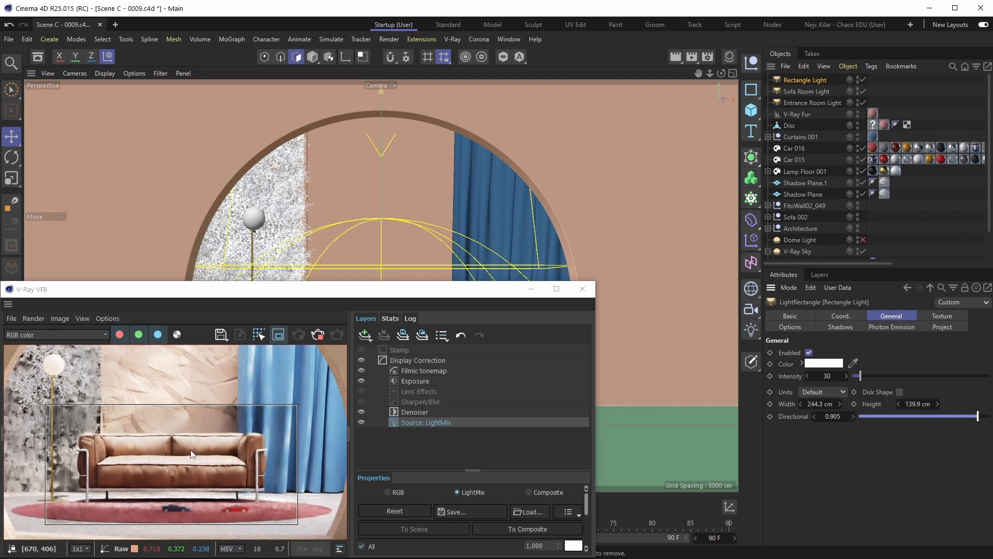
click(277, 337)
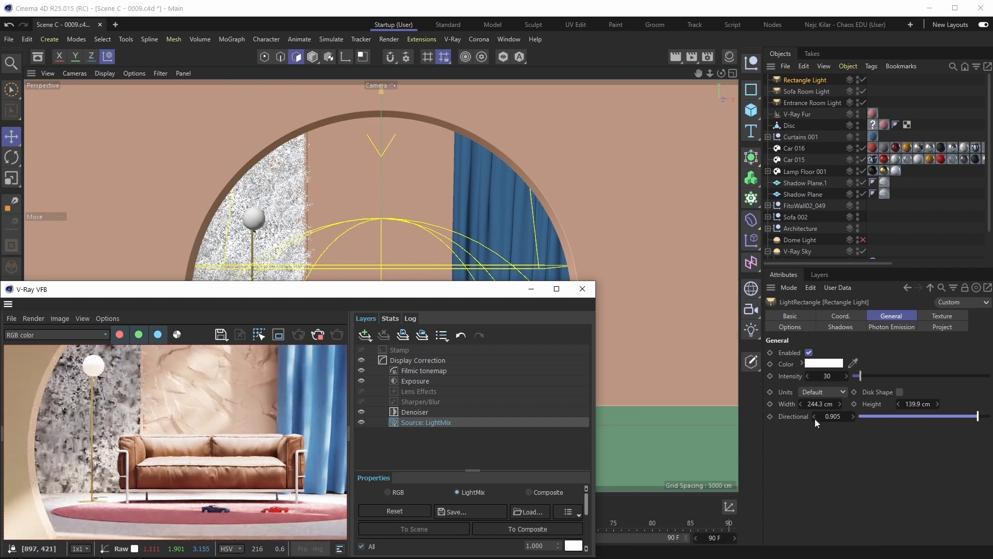
Set the rectangle light's Directional value to 0.78 and draw a render region around the sofa and carpet
click(833, 416)
text(0)
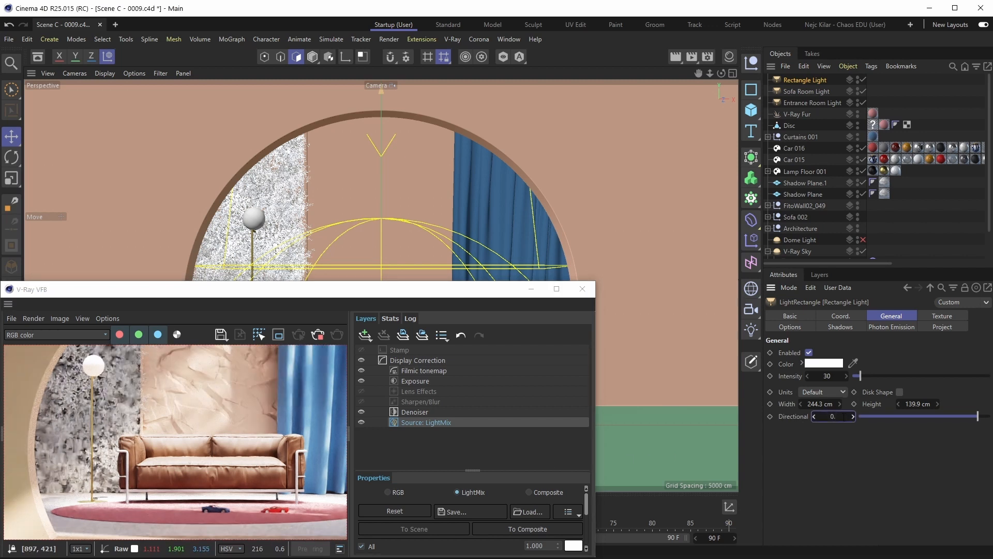
drag(972, 419, 963, 419)
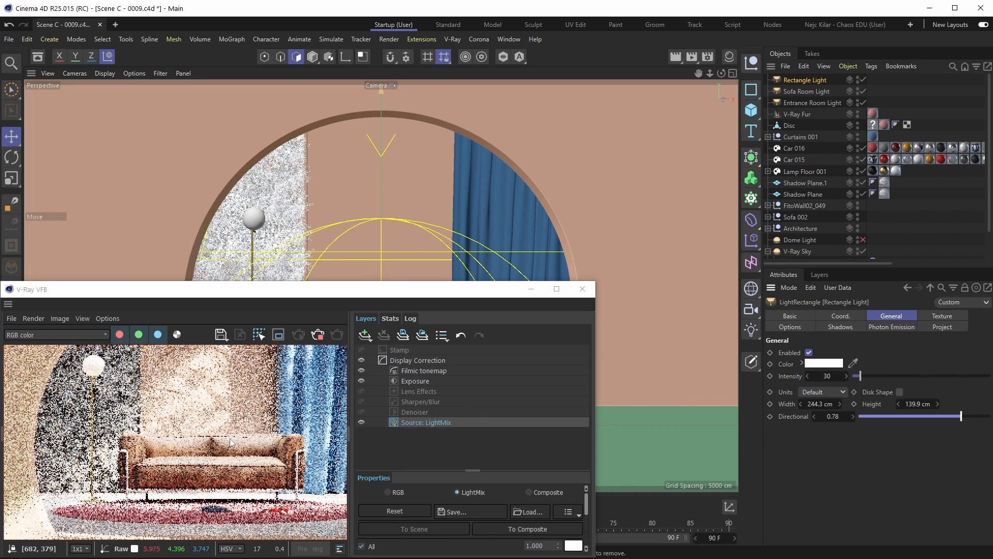
click(279, 335)
drag(303, 399, 46, 521)
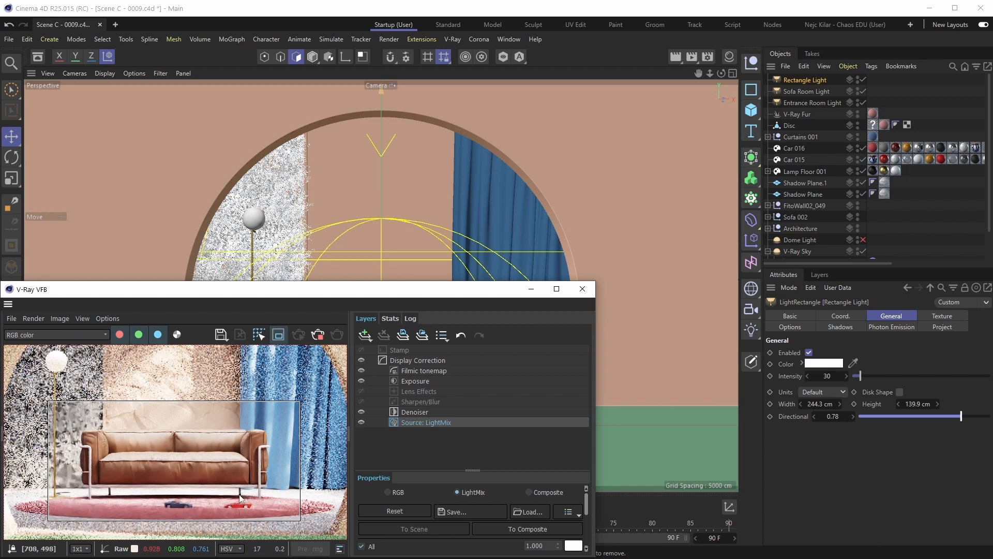
Clear the render region and rename the rectangle light above the sofa to Overhead Sofa Light
click(282, 336)
scroll(205, 420, down, 1)
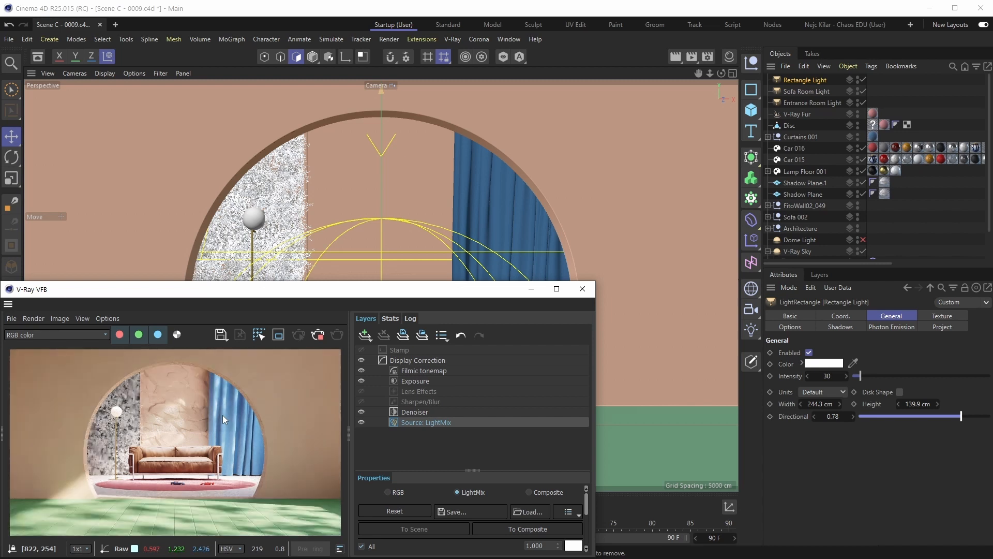
double_click(806, 81)
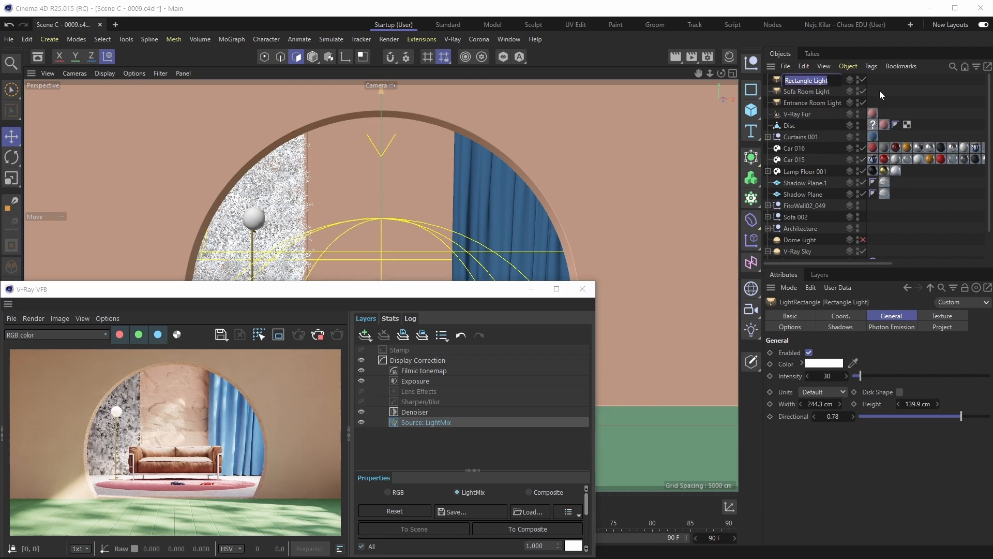
text(Overhead Sofa Light)
key(Return)
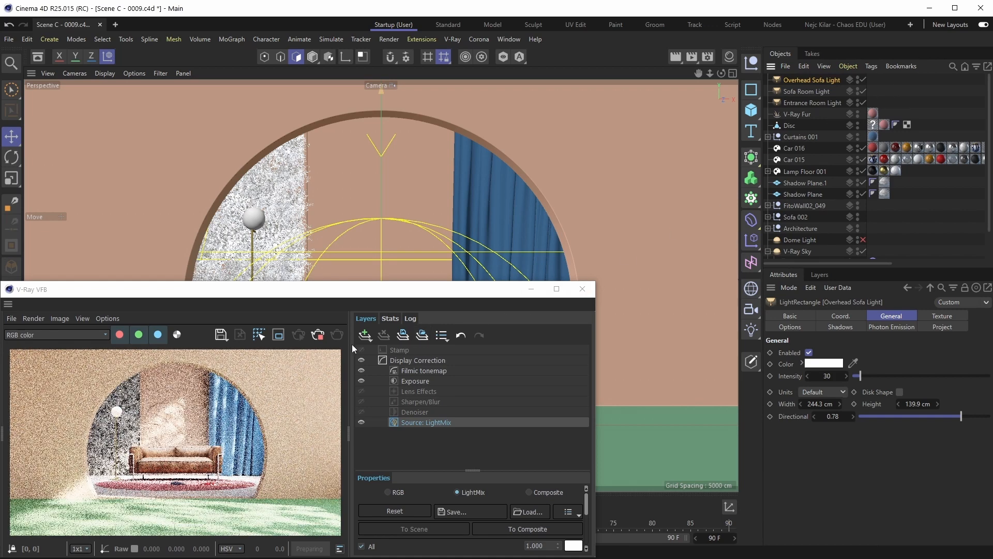
Restart the interactive render and show the Source: LightMix properties in an enlarged frame buffer window
click(318, 335)
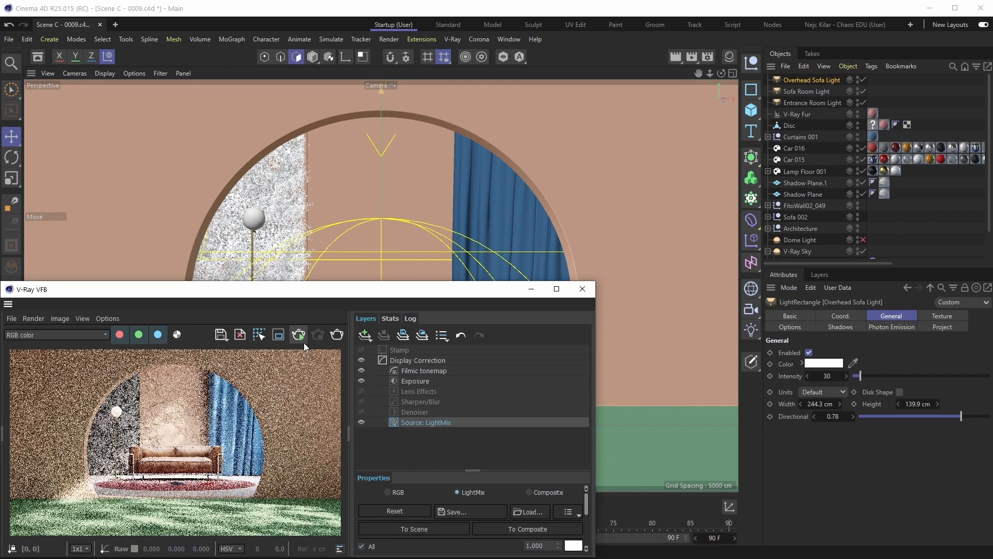
click(301, 338)
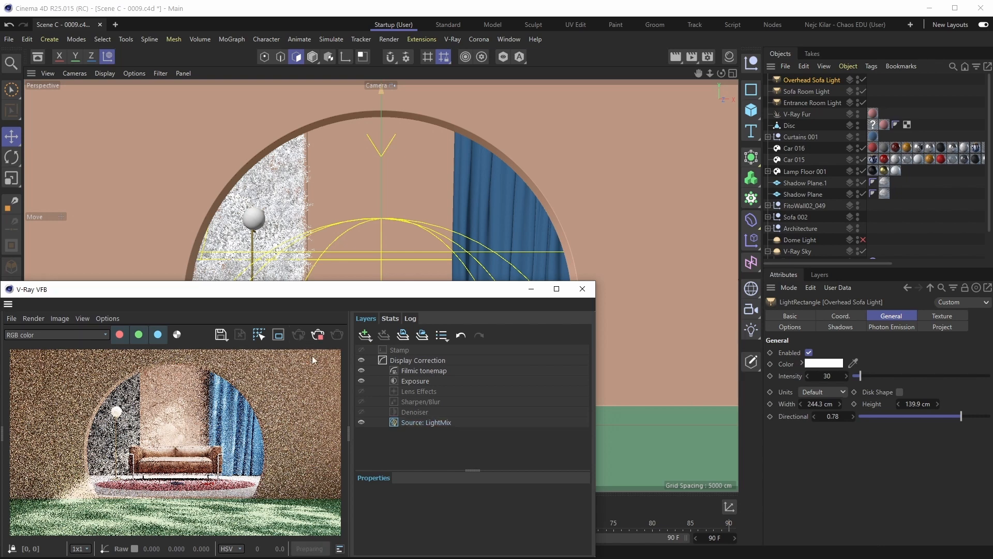
click(419, 424)
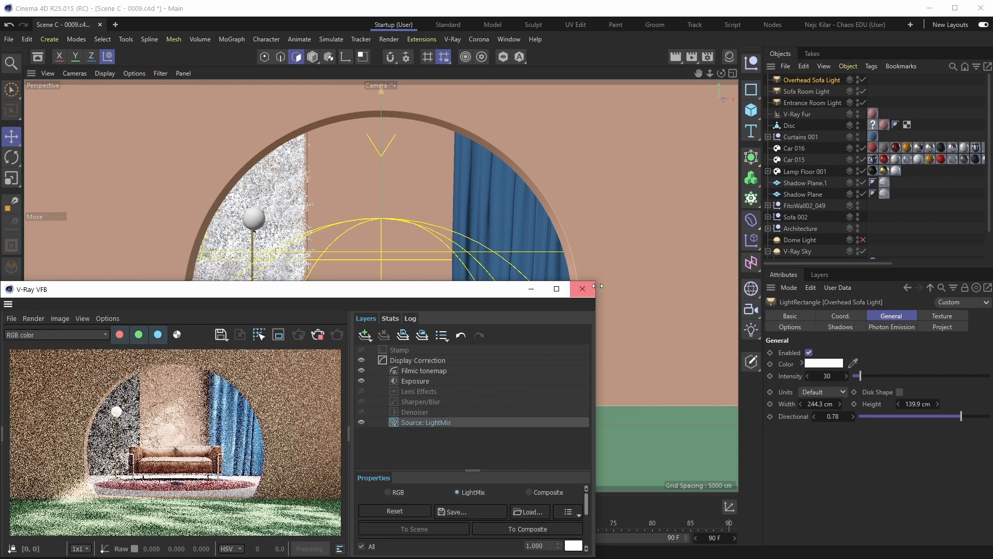
drag(597, 286, 716, 144)
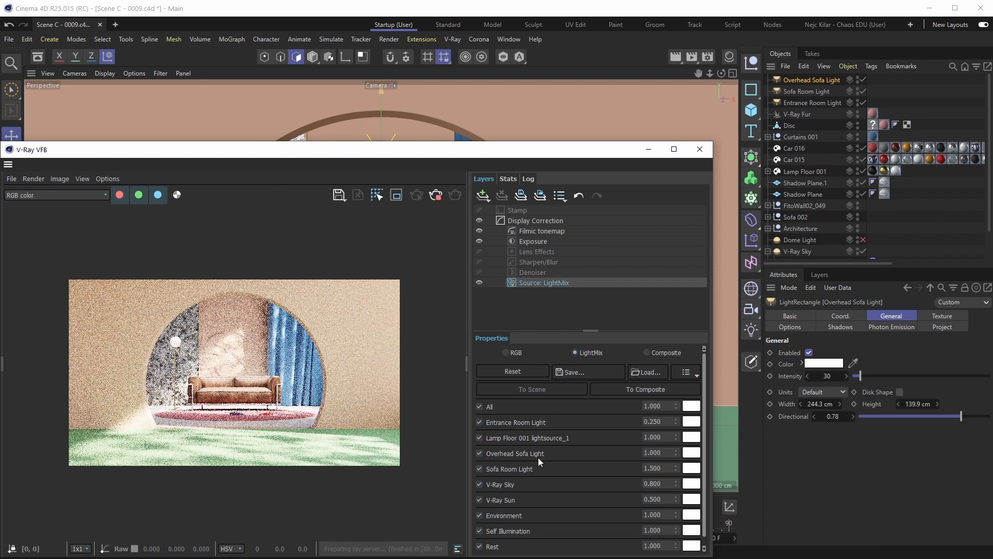
scroll(245, 403, up, 2)
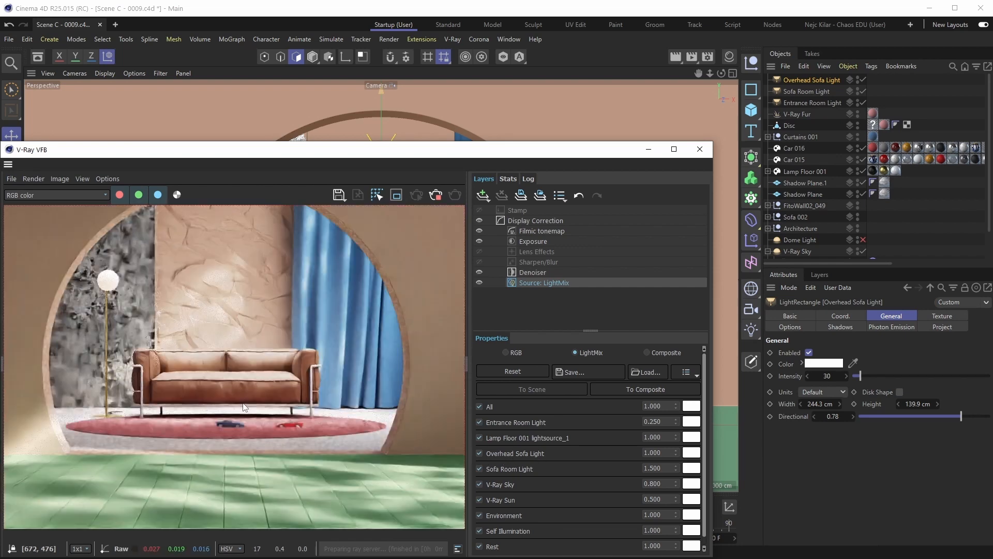
Try Light Mix intensities of 0.5 and 3 for the Overhead Sofa Light, and return it to 1
click(661, 451)
drag(665, 452, 586, 443)
text(0.5)
key(Return)
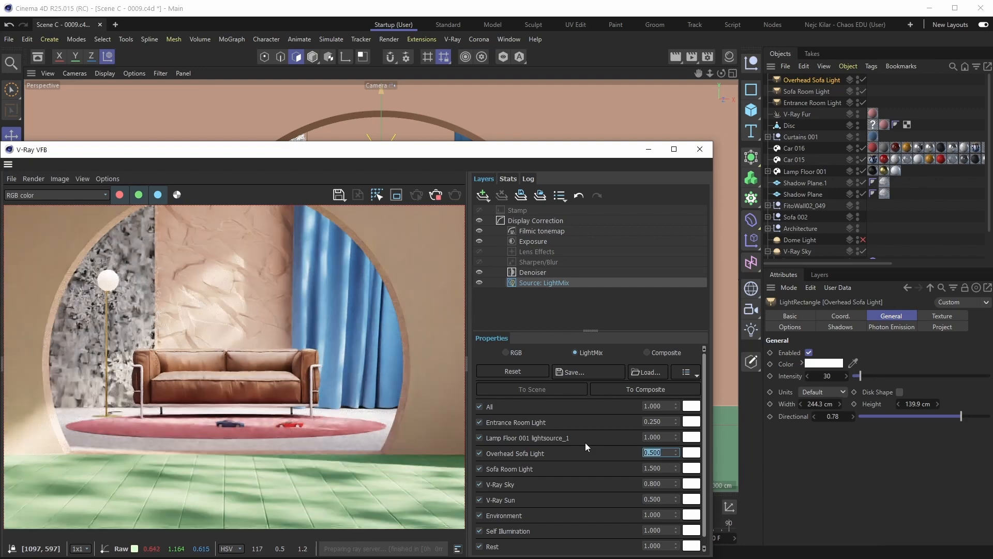
text(30)
key(Return)
text(1)
key(Return)
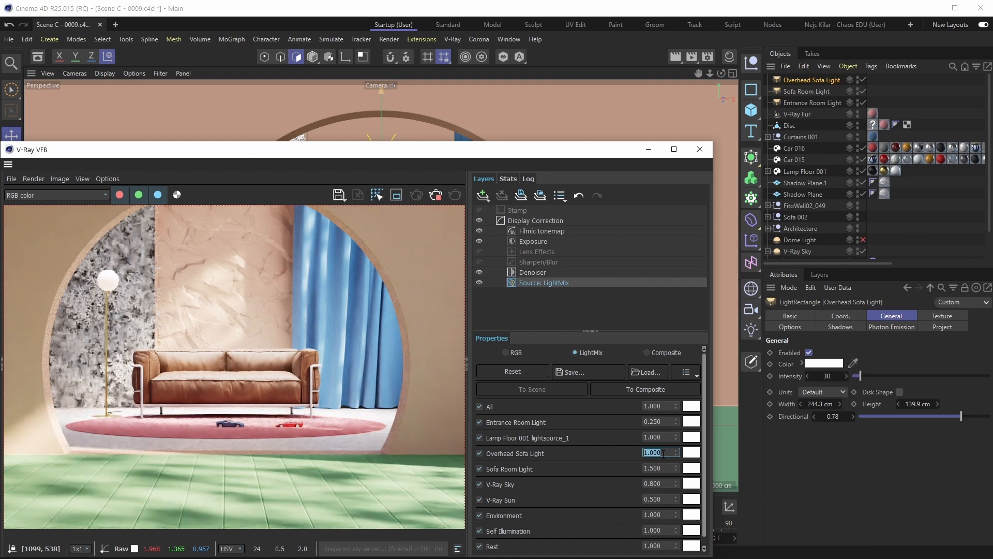
text(3)
key(Return)
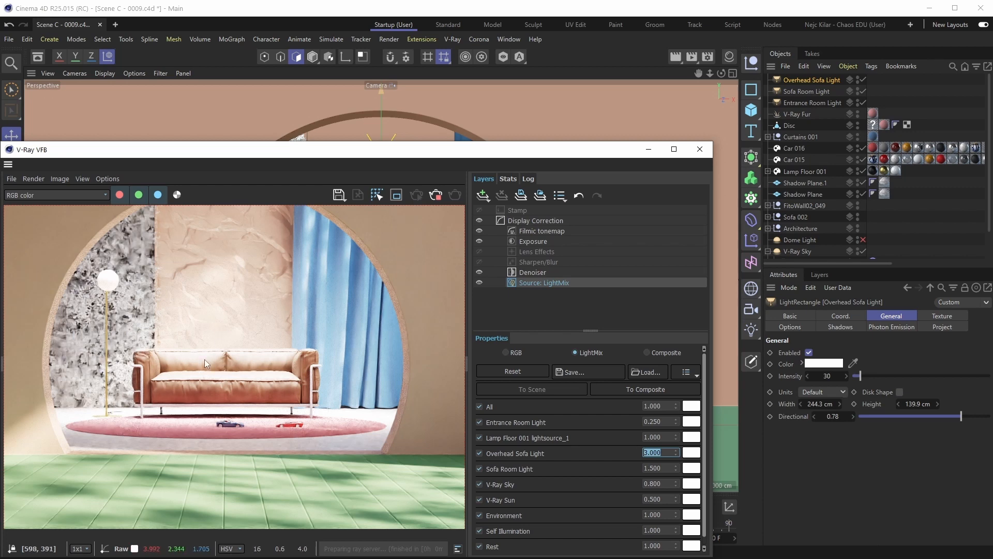
text(1)
key(Return)
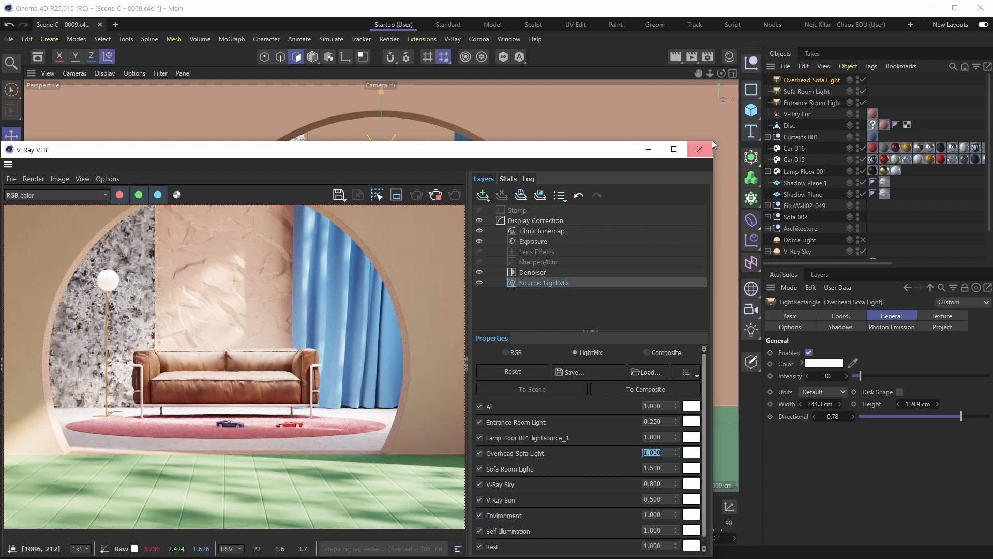
Shrink the frame buffer window and add Sofa 002 to the Overhead Sofa Light's Project object list in Exclude mode
drag(714, 142, 543, 325)
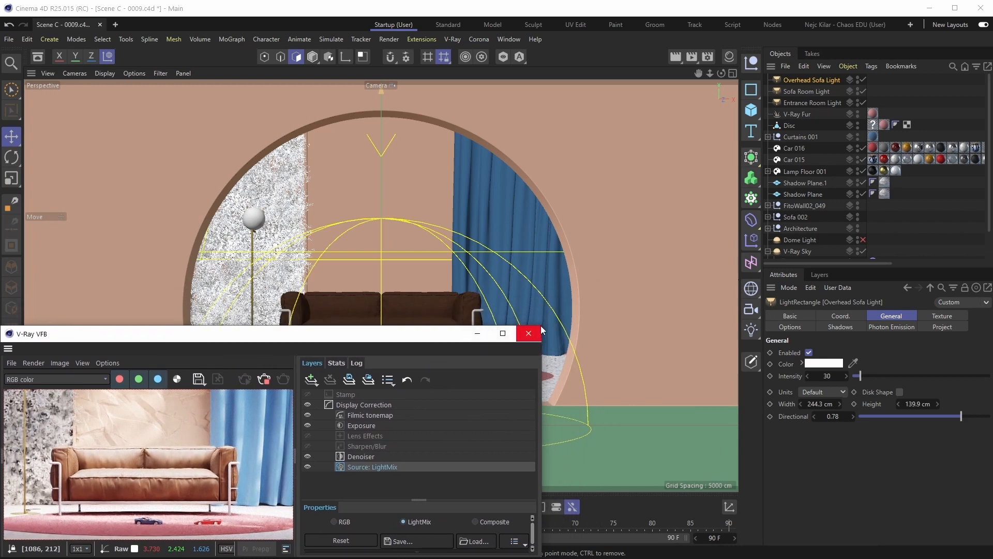
click(601, 75)
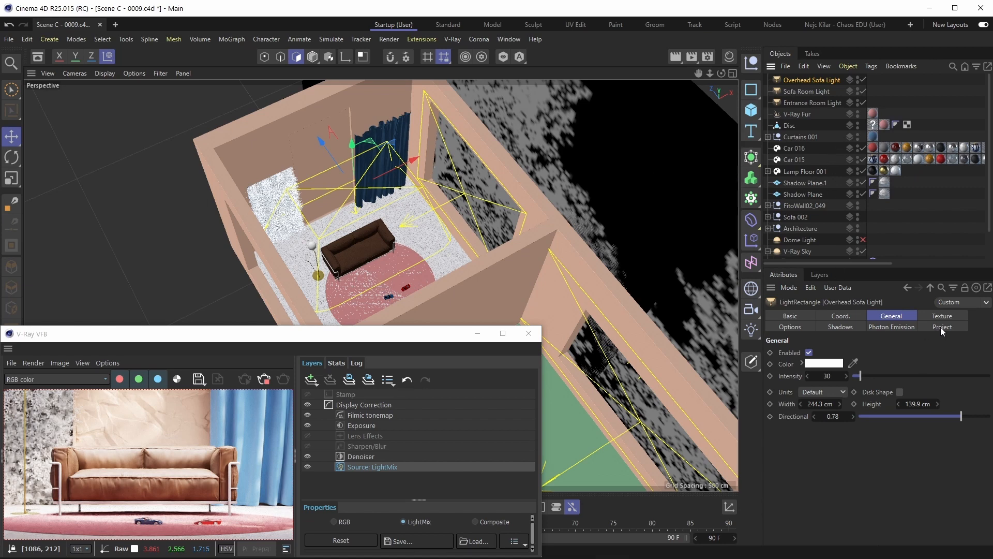
click(922, 330)
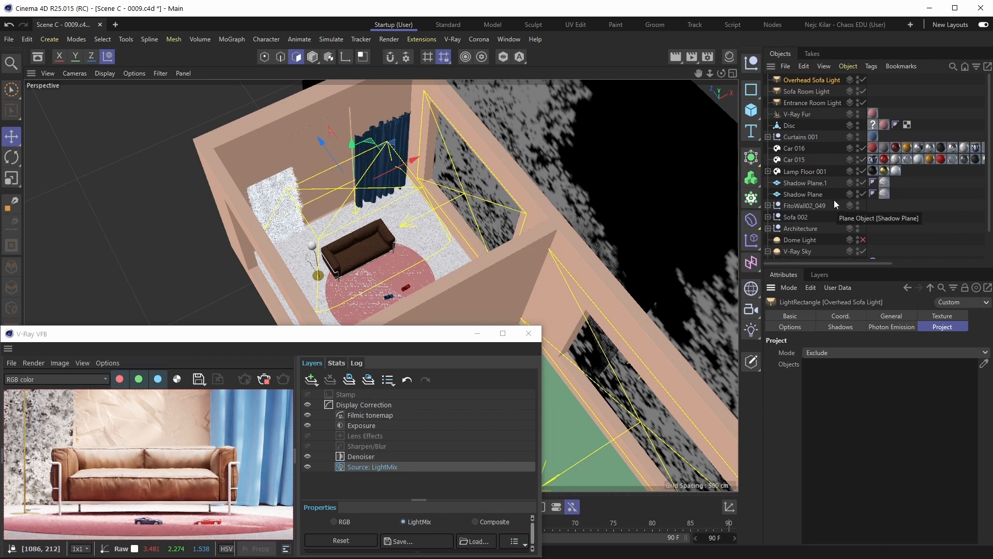
drag(789, 217, 828, 377)
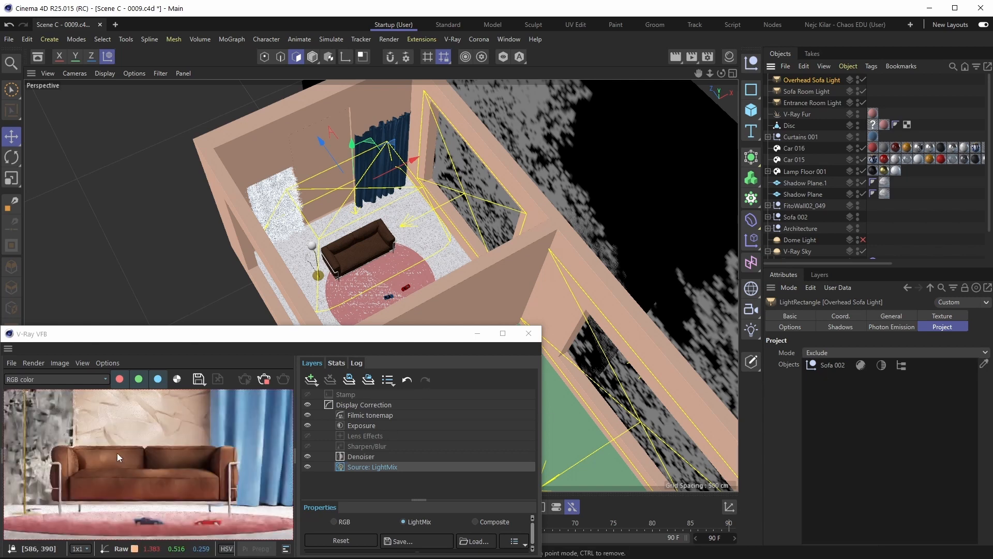
Change the Overhead Sofa Light's Project mode to Include so that it lights only Sofa 002
scroll(159, 455, down, 3)
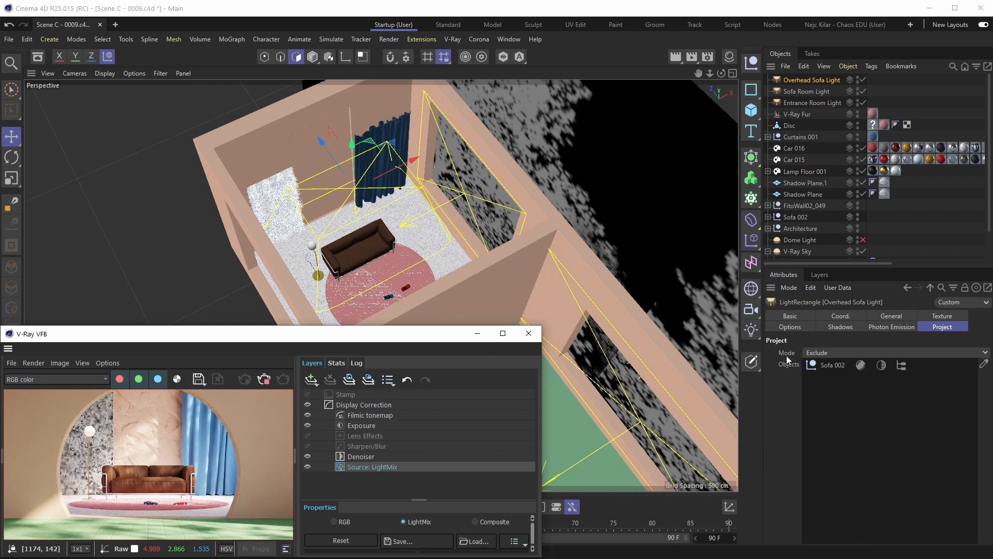
click(827, 353)
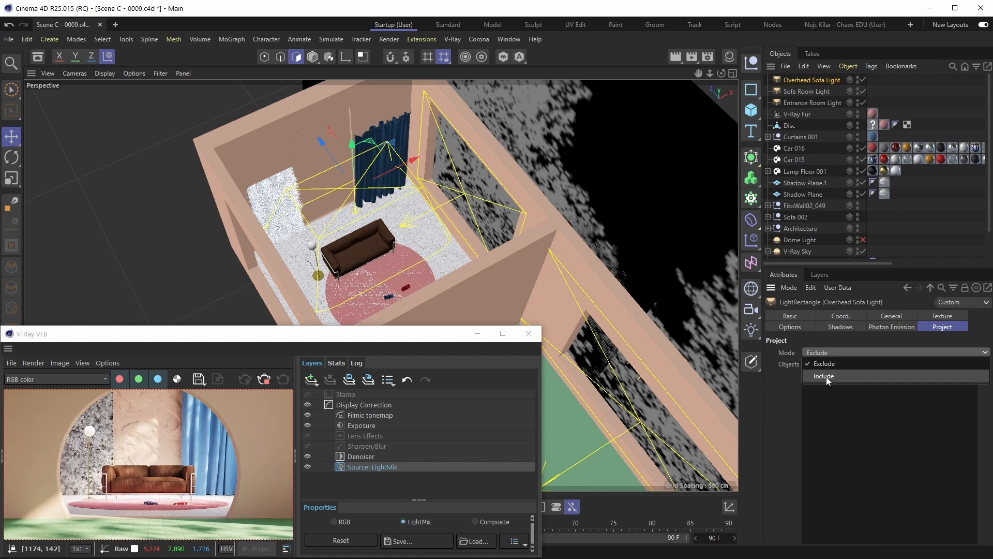
click(825, 376)
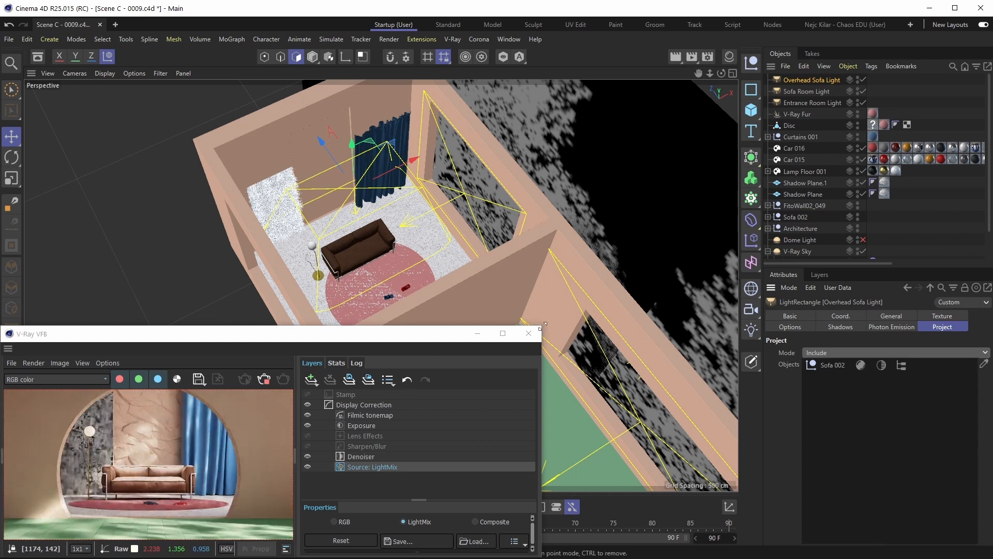
Enlarge the frame buffer and lower the Overhead Sofa Light's Light Mix intensity to 0.691, and refine it to 0.6
drag(541, 324, 721, 135)
scroll(248, 402, up, 4)
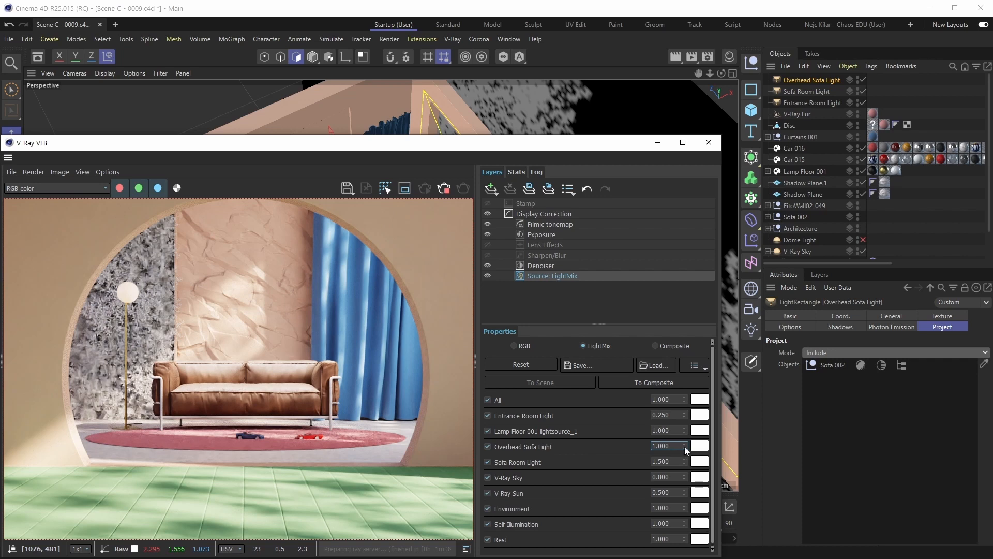
drag(684, 446, 682, 479)
scroll(337, 380, down, 2)
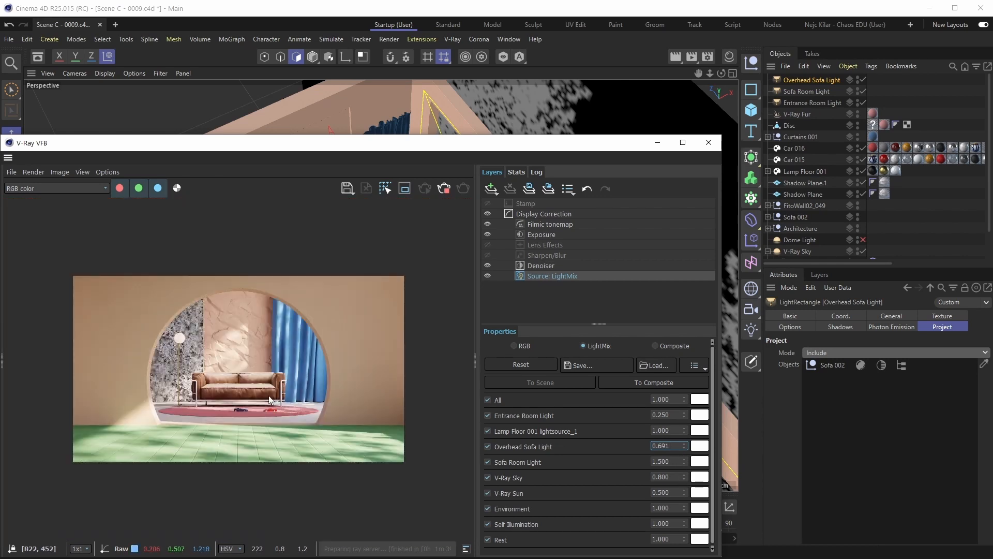
mouse_move(684, 446)
mouse_down()
mouse_move(686, 478)
mouse_move(690, 455)
mouse_move(670, 447)
mouse_up()
text(0)
key(Return)
scroll(258, 400, up, 1)
middle_drag(229, 396, 296, 397)
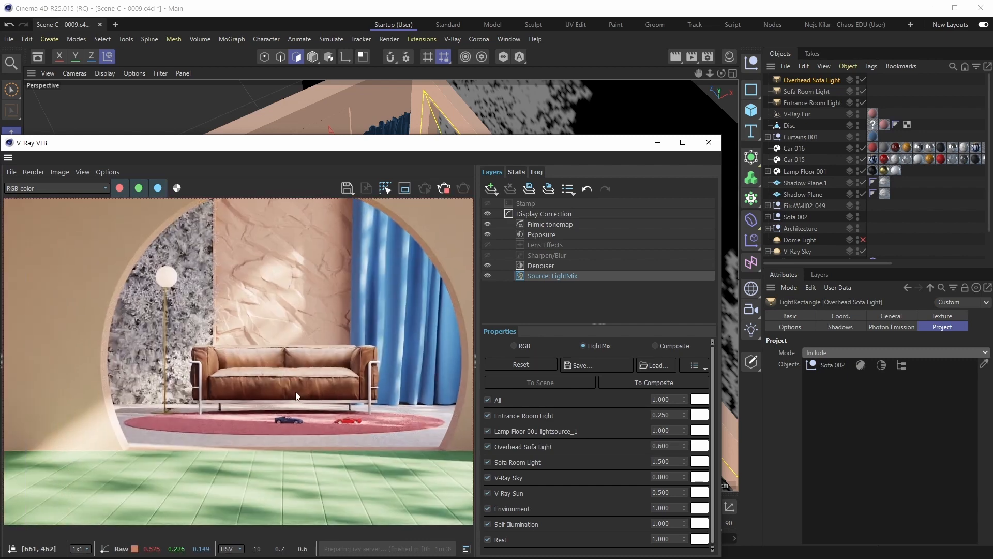
Compare the rendered sofa with the Overhead Sofa Light disabled and enabled in Light Mix
scroll(296, 394, down, 1)
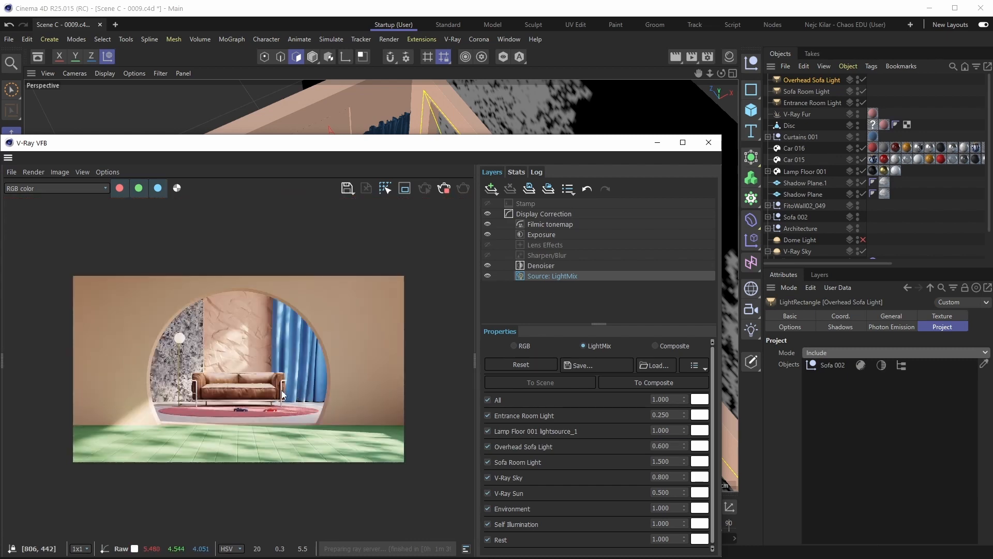
scroll(283, 395, up, 1)
middle_drag(256, 395, 278, 395)
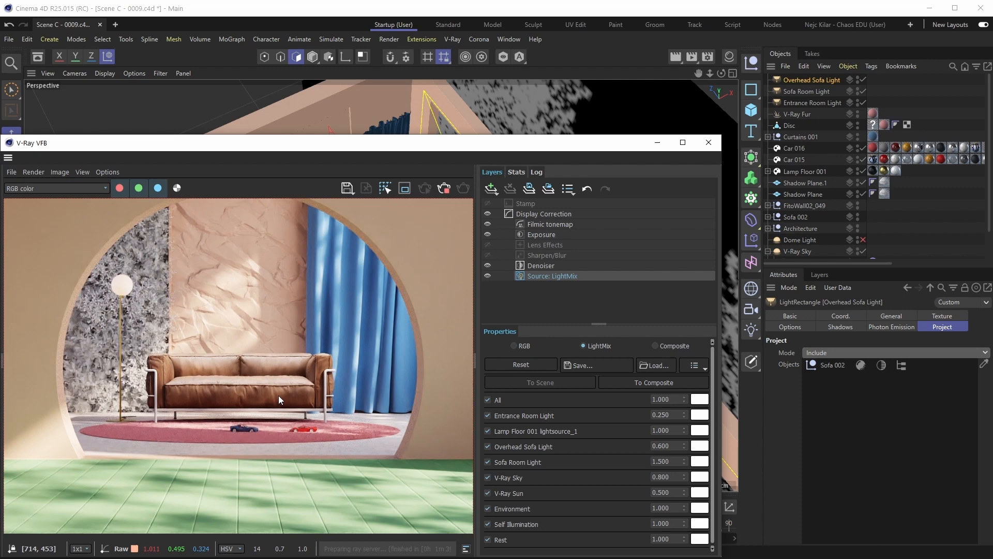
click(487, 446)
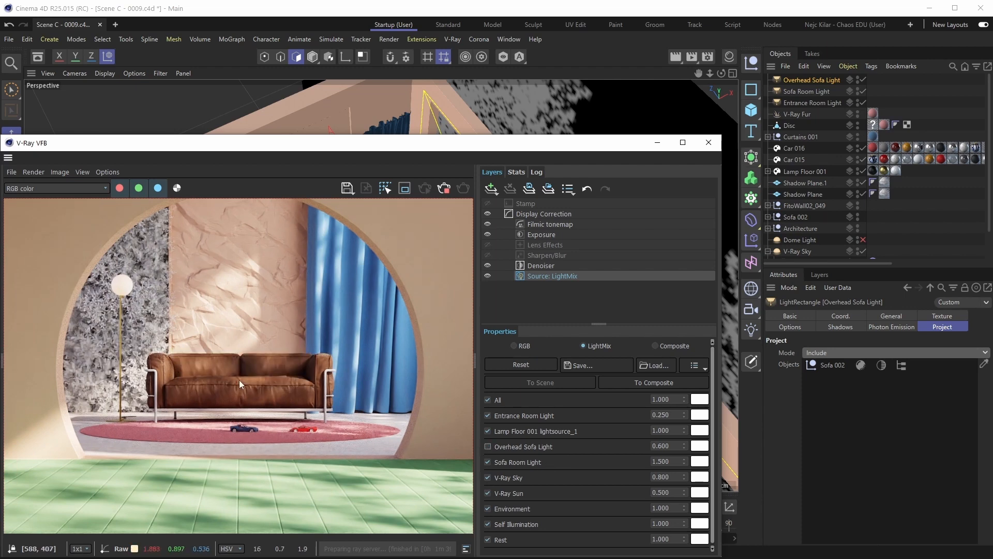
scroll(259, 384, down, 1)
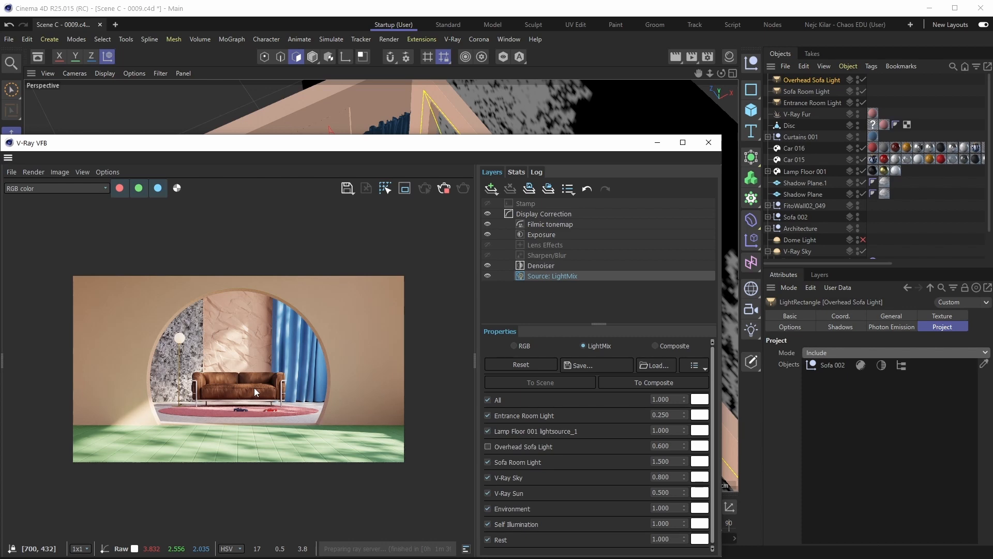
click(488, 446)
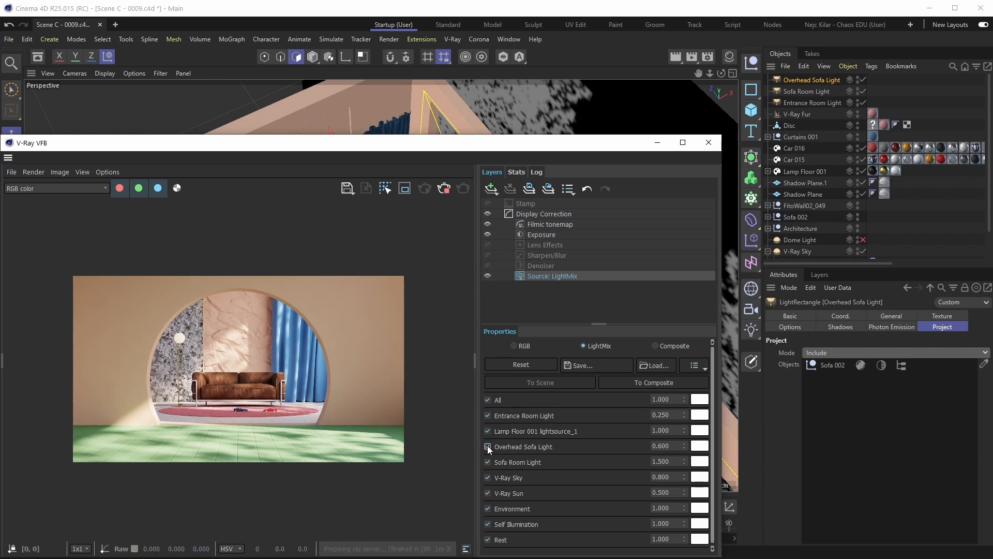
scroll(244, 386, up, 1)
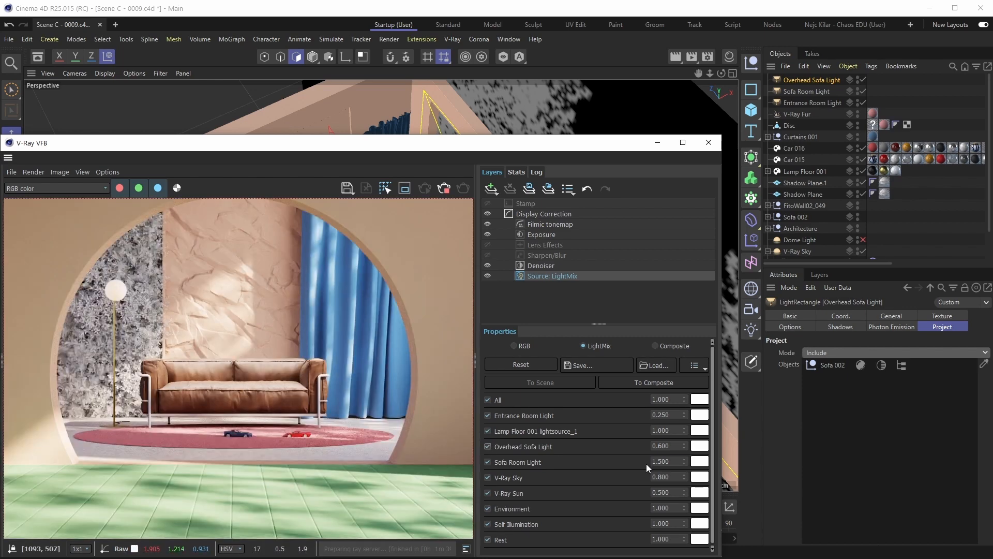
Try 0.5 as the Overhead Sofa Light's Light Mix intensity and settle on 0.4
mouse_move(658, 446)
mouse_down()
mouse_move(671, 445)
mouse_move(659, 446)
mouse_up()
text(5)
key(Return)
text(4)
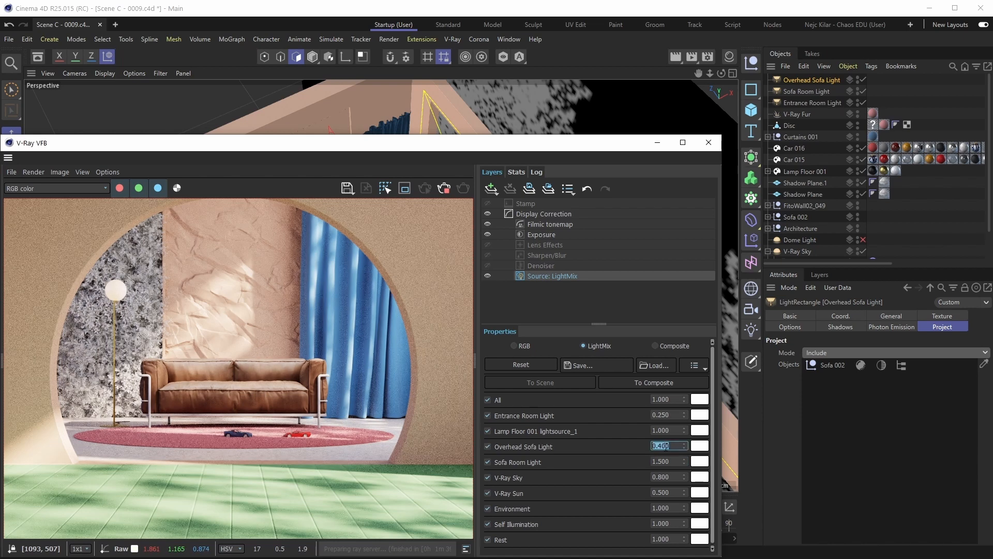
key(Return)
scroll(232, 418, down, 1)
scroll(232, 418, up, 1)
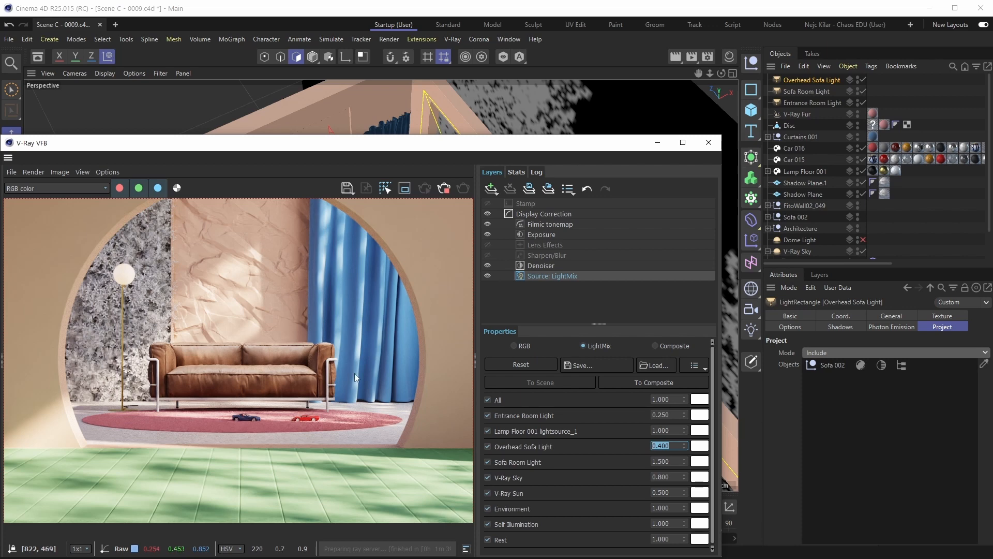
Inspect the curtain's hem in the render, then shrink the frame buffer window and select the blue curtain in the perspective viewport
scroll(384, 407, up, 2)
scroll(239, 387, down, 1)
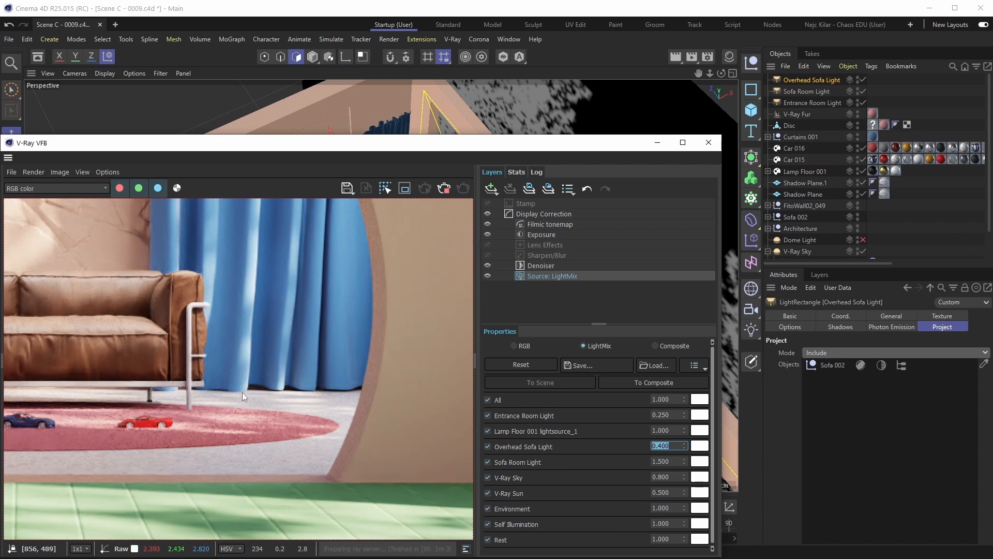
scroll(242, 392, down, 1)
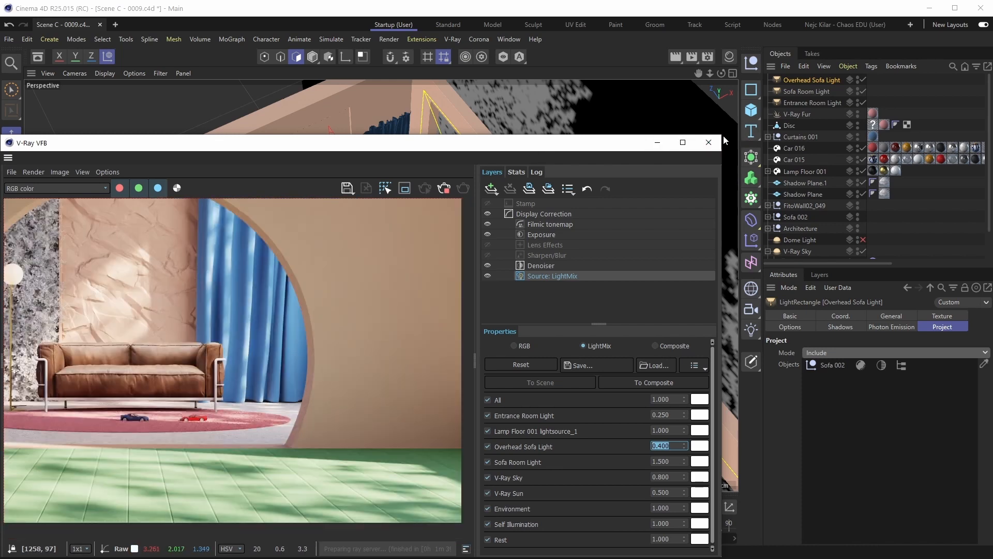
drag(721, 135, 545, 239)
middle_drag(193, 383, 221, 425)
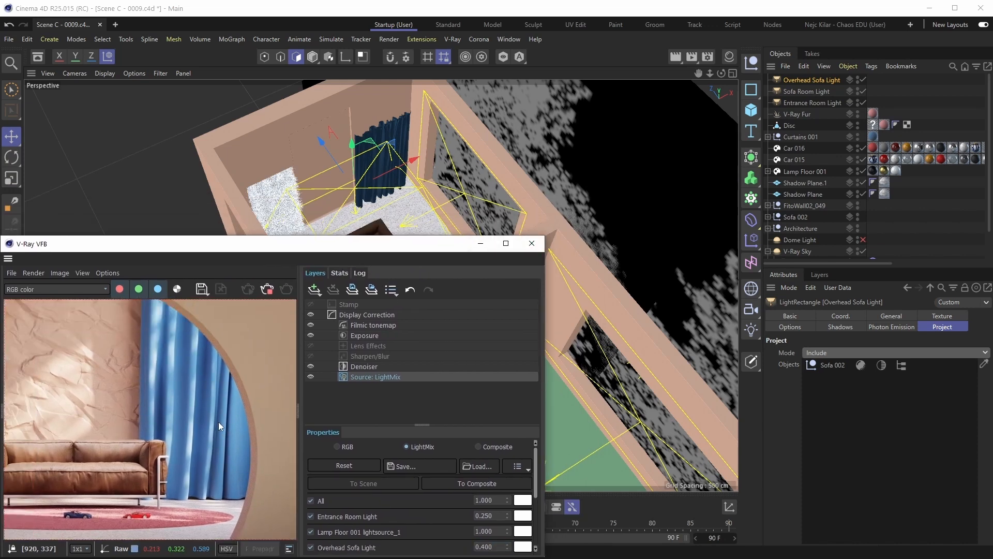
click(599, 61)
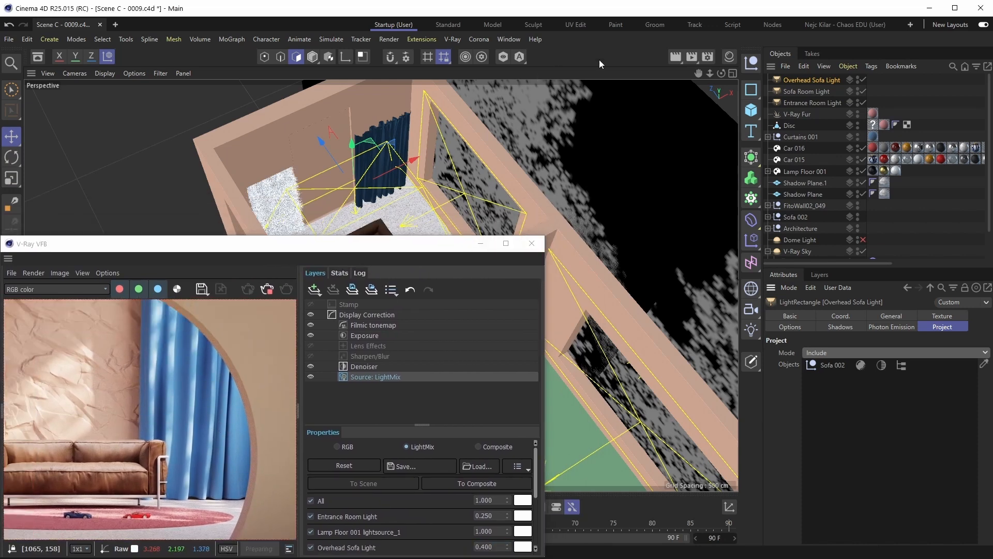
click(402, 135)
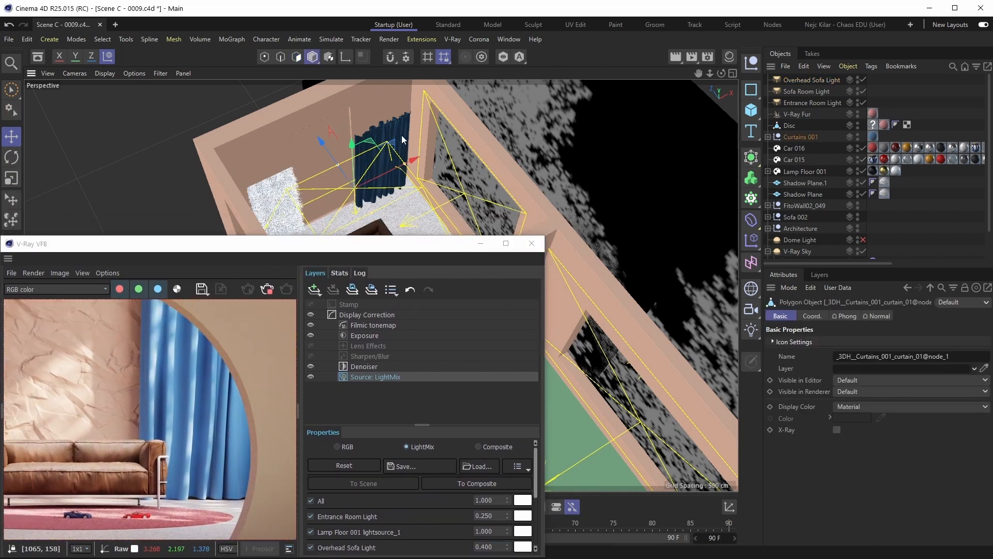
Switch to the Right view and raise the curtain slightly along Y, close to its hem at floor level
key(F3)
scroll(581, 225, down, 5)
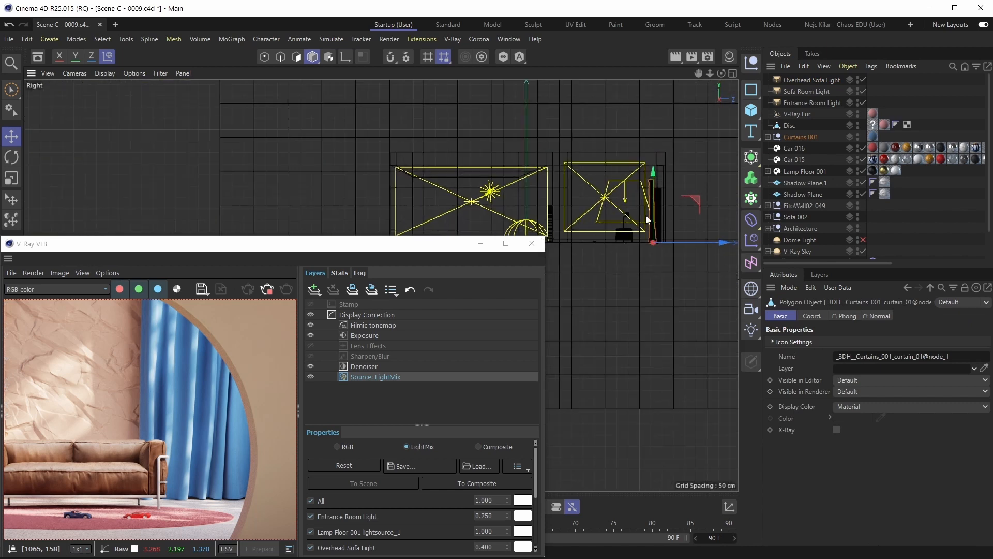
scroll(659, 233, up, 7)
scroll(666, 235, up, 5)
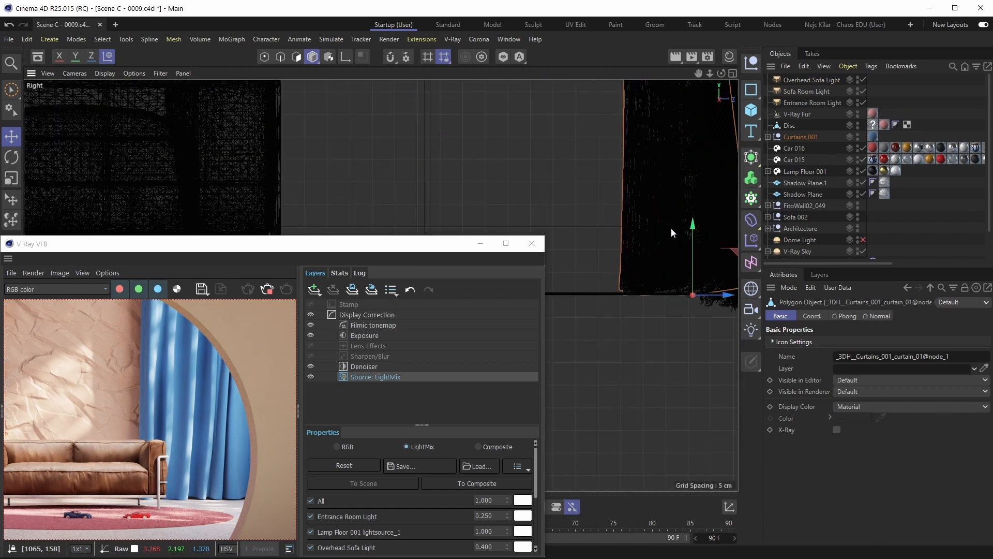
alt+middle_drag(656, 250, 658, 249)
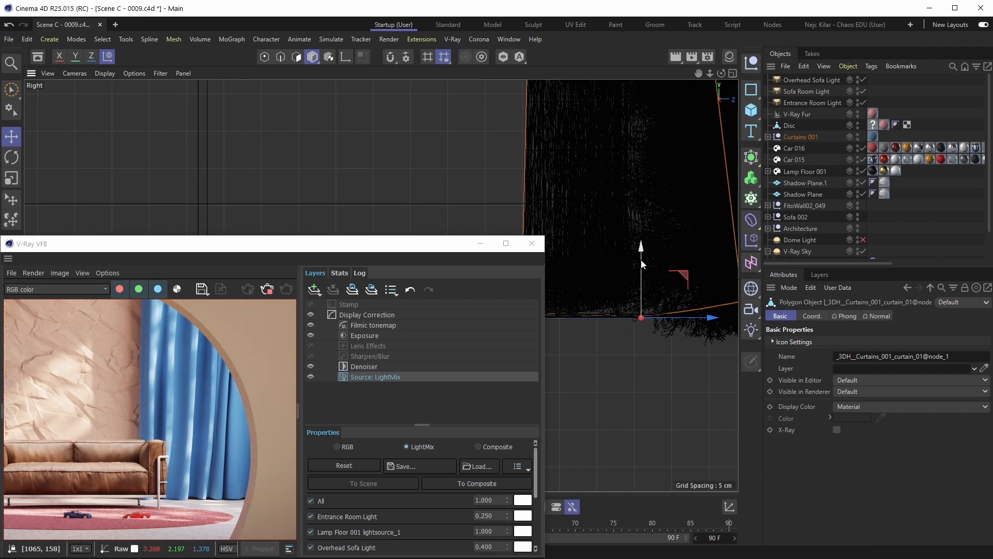
drag(641, 261, 643, 258)
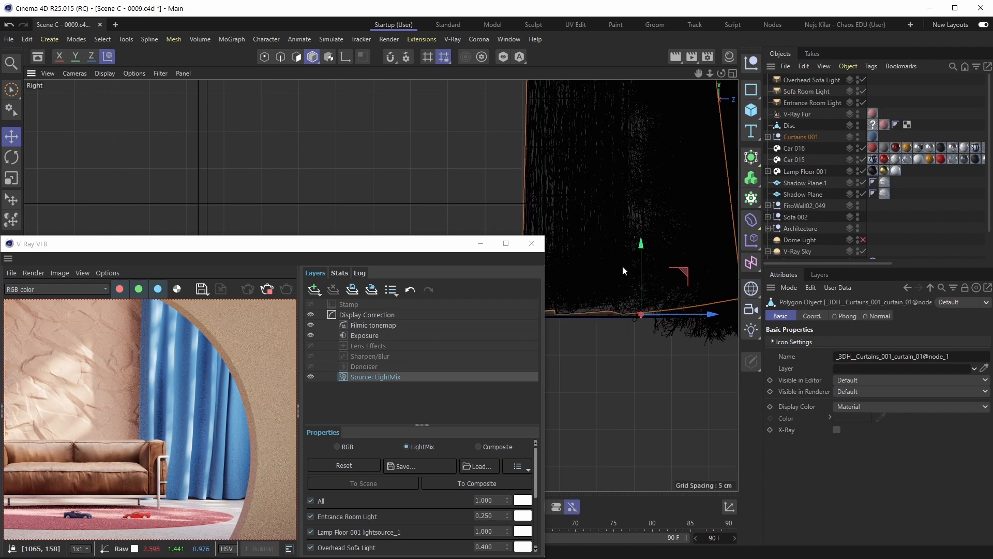
Nudge the curtain up a little more along Y against the floor line and check its hem in the render
scroll(634, 299, up, 5)
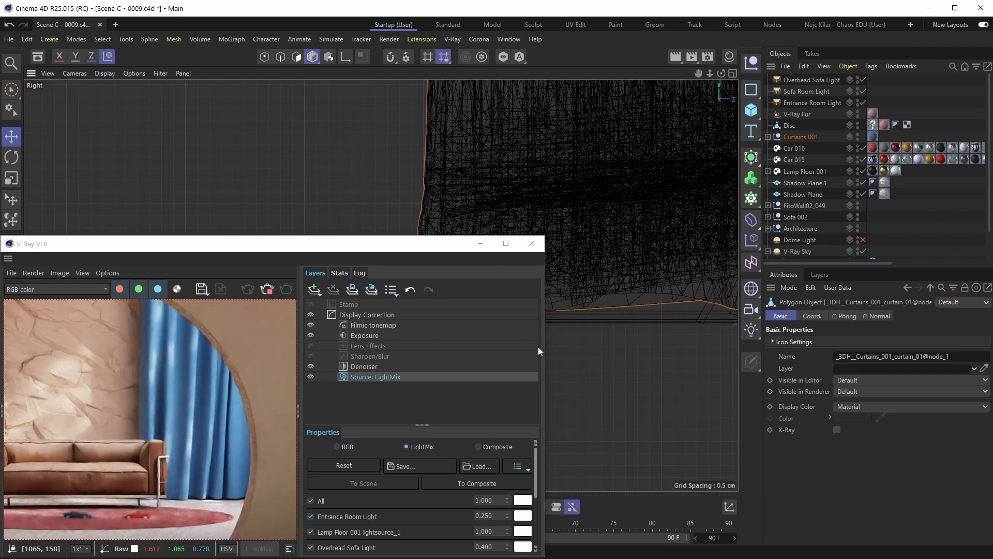
scroll(181, 514, up, 1)
scroll(186, 482, down, 1)
alt+middle_drag(620, 256, 498, 252)
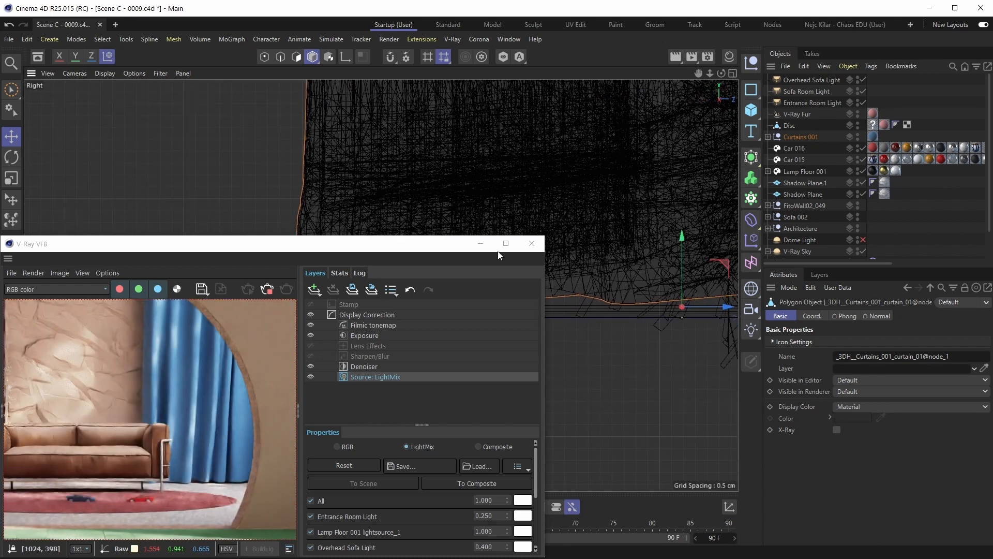
drag(684, 253, 684, 247)
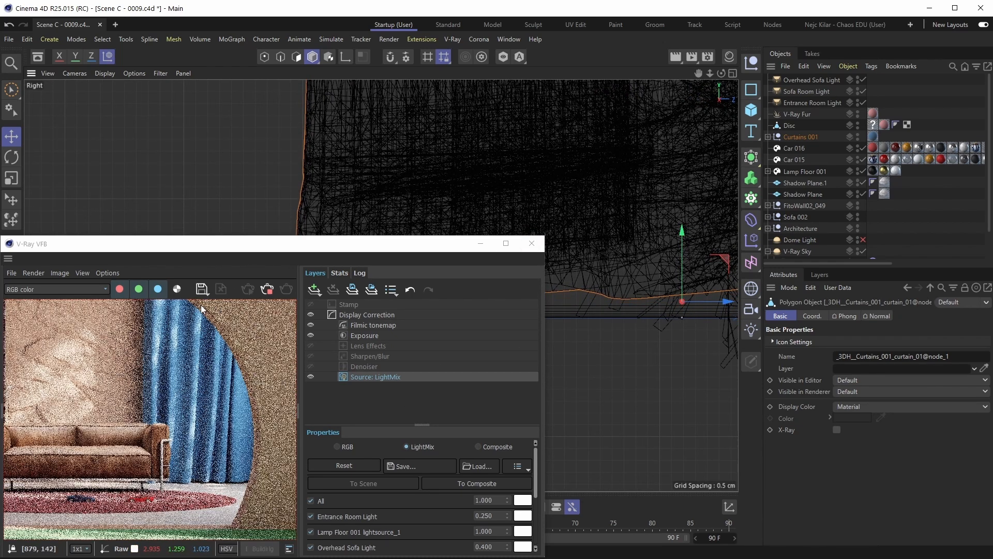
scroll(191, 481, up, 2)
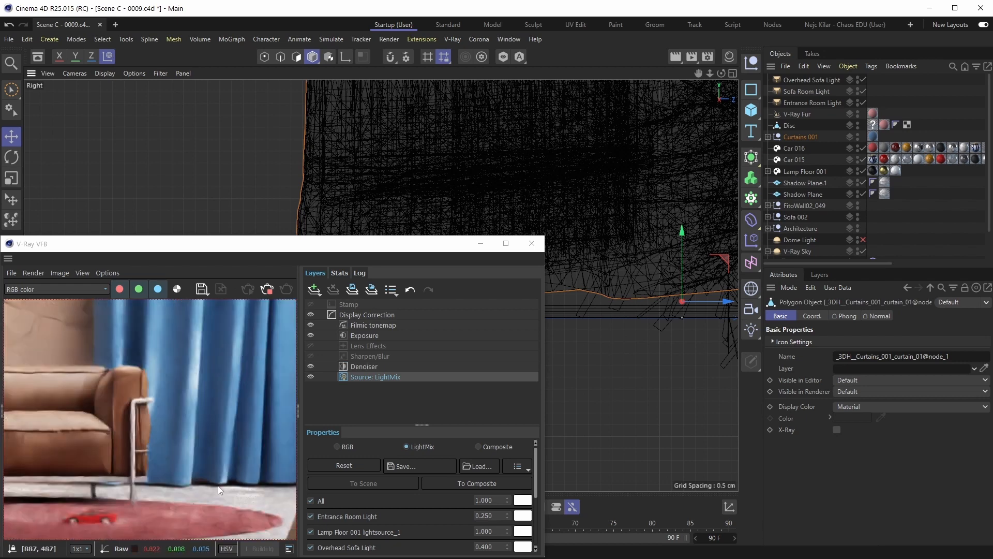
scroll(222, 485, down, 2)
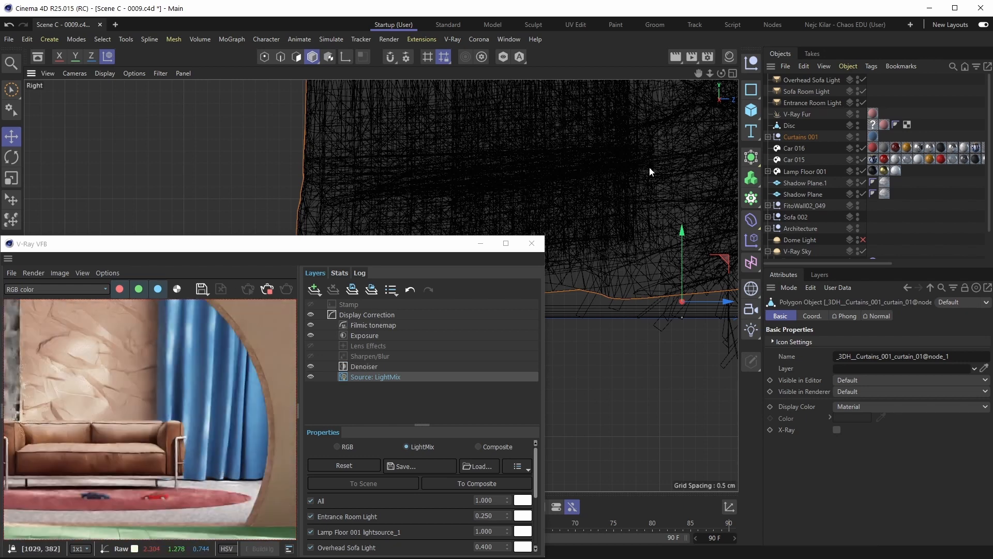
Return to the perspective camera view and enlarge the frame buffer window with the whole archway render in view
key(F1)
scroll(179, 405, down, 2)
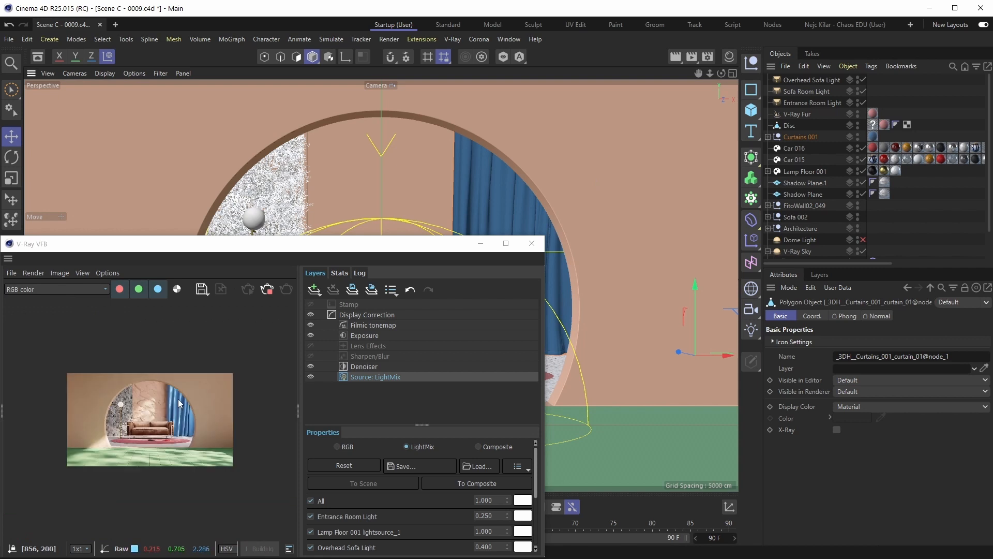
scroll(171, 403, up, 2)
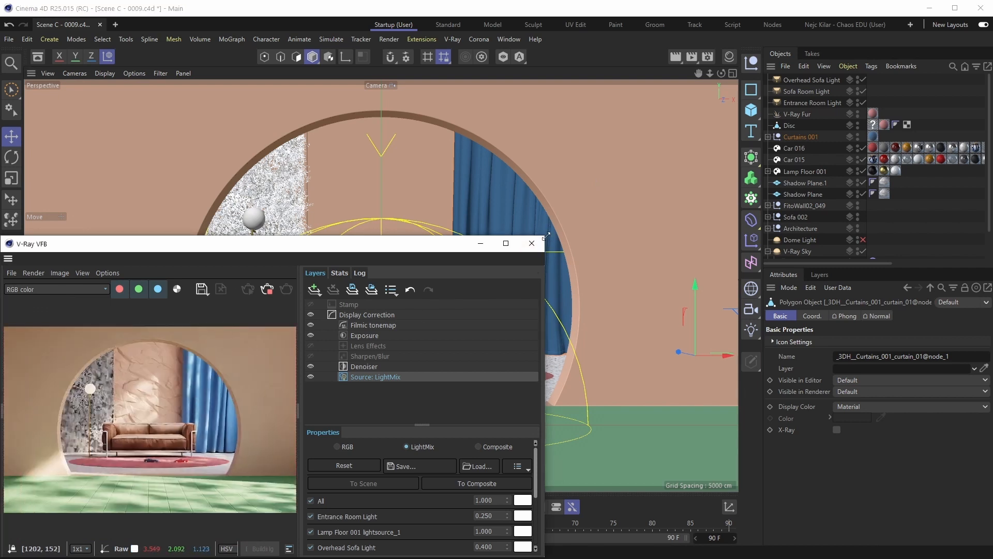
drag(546, 235, 691, 159)
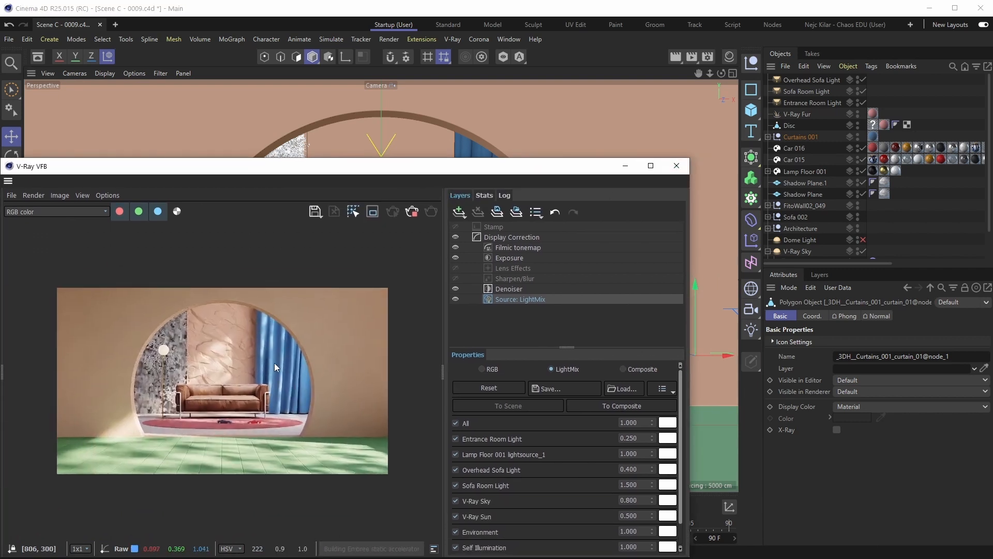